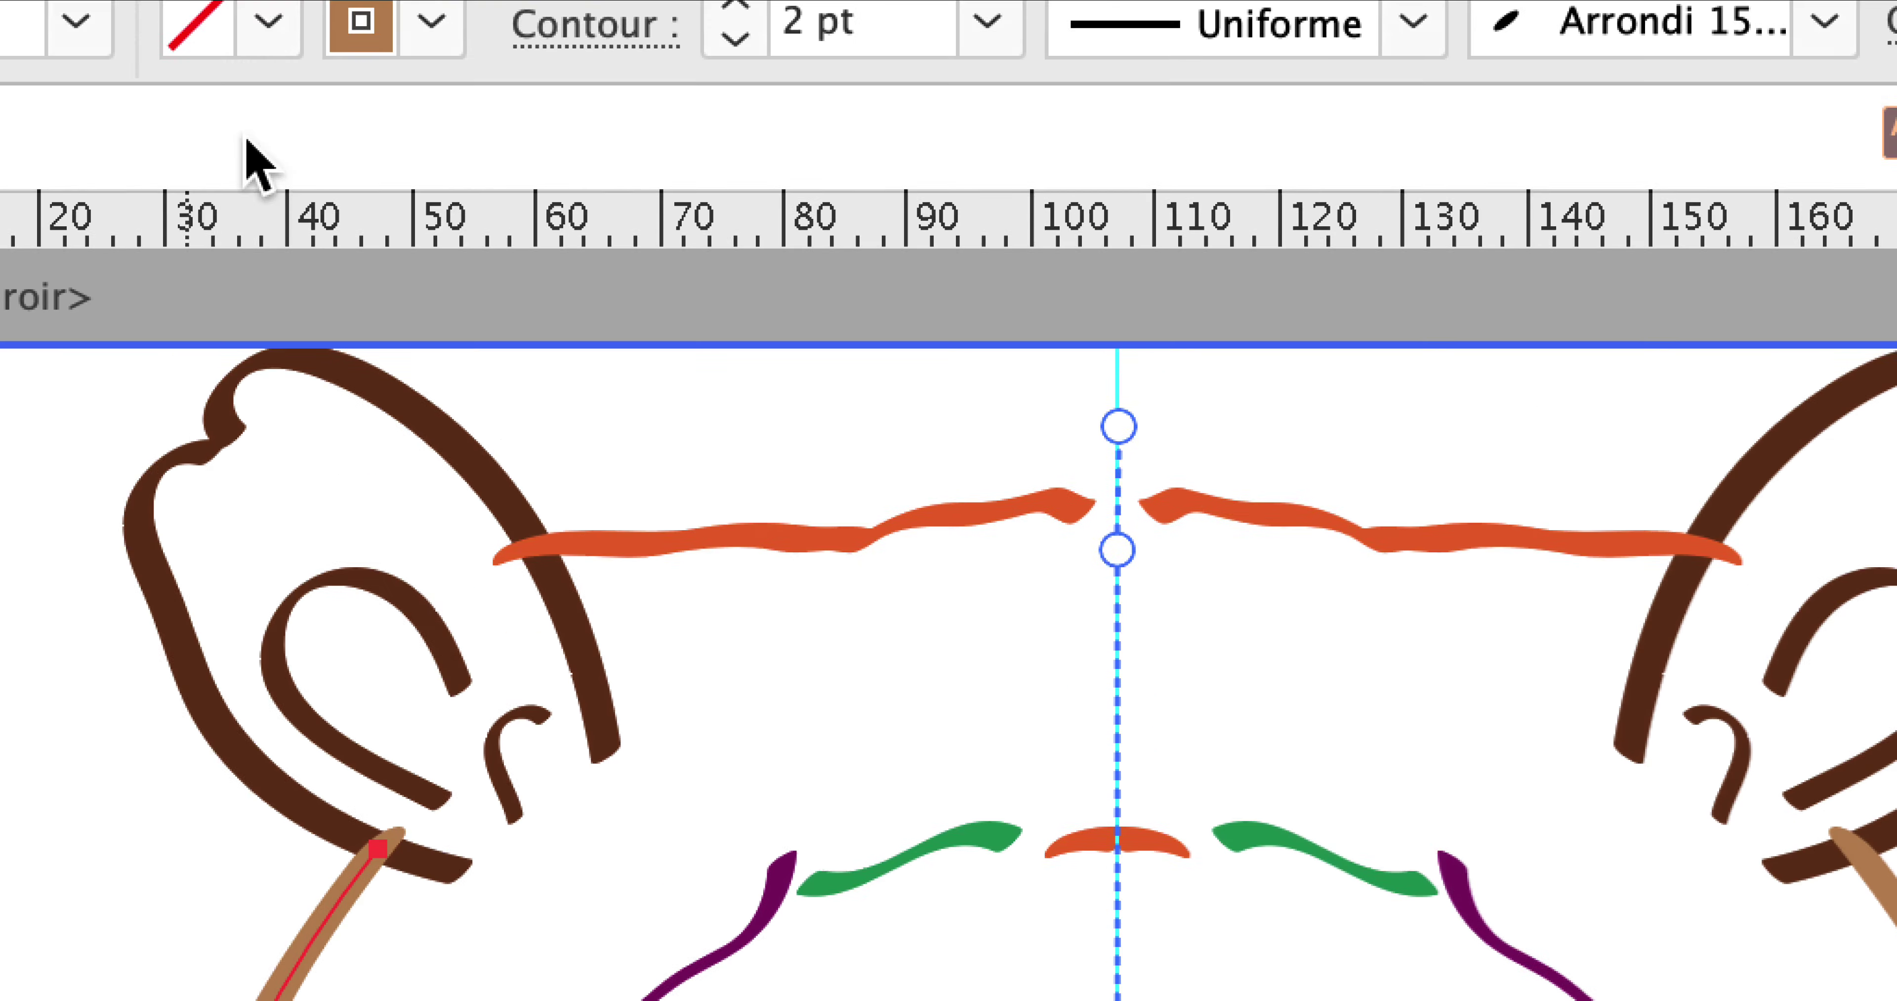
Step: Send the selected light-brown outer mane stroke to the back, behind the ear, and deselect it
click(262, 63)
mouse_move(276, 101)
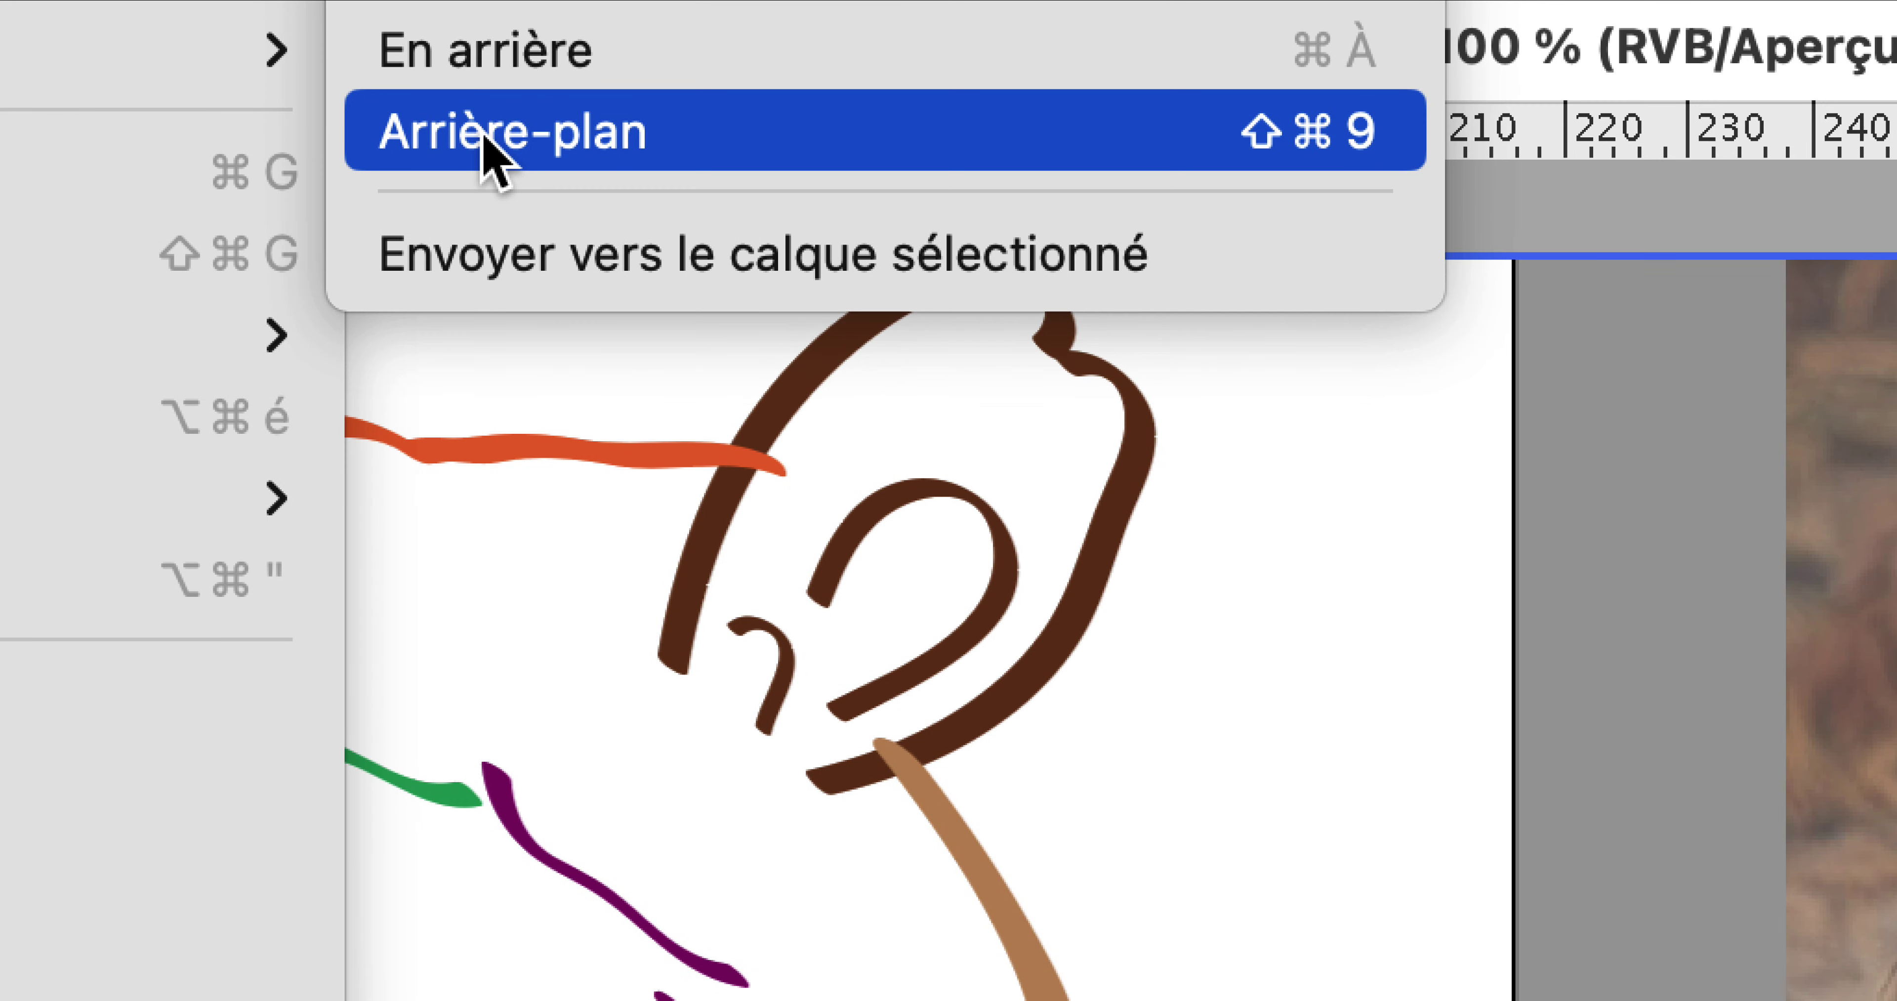
click(975, 331)
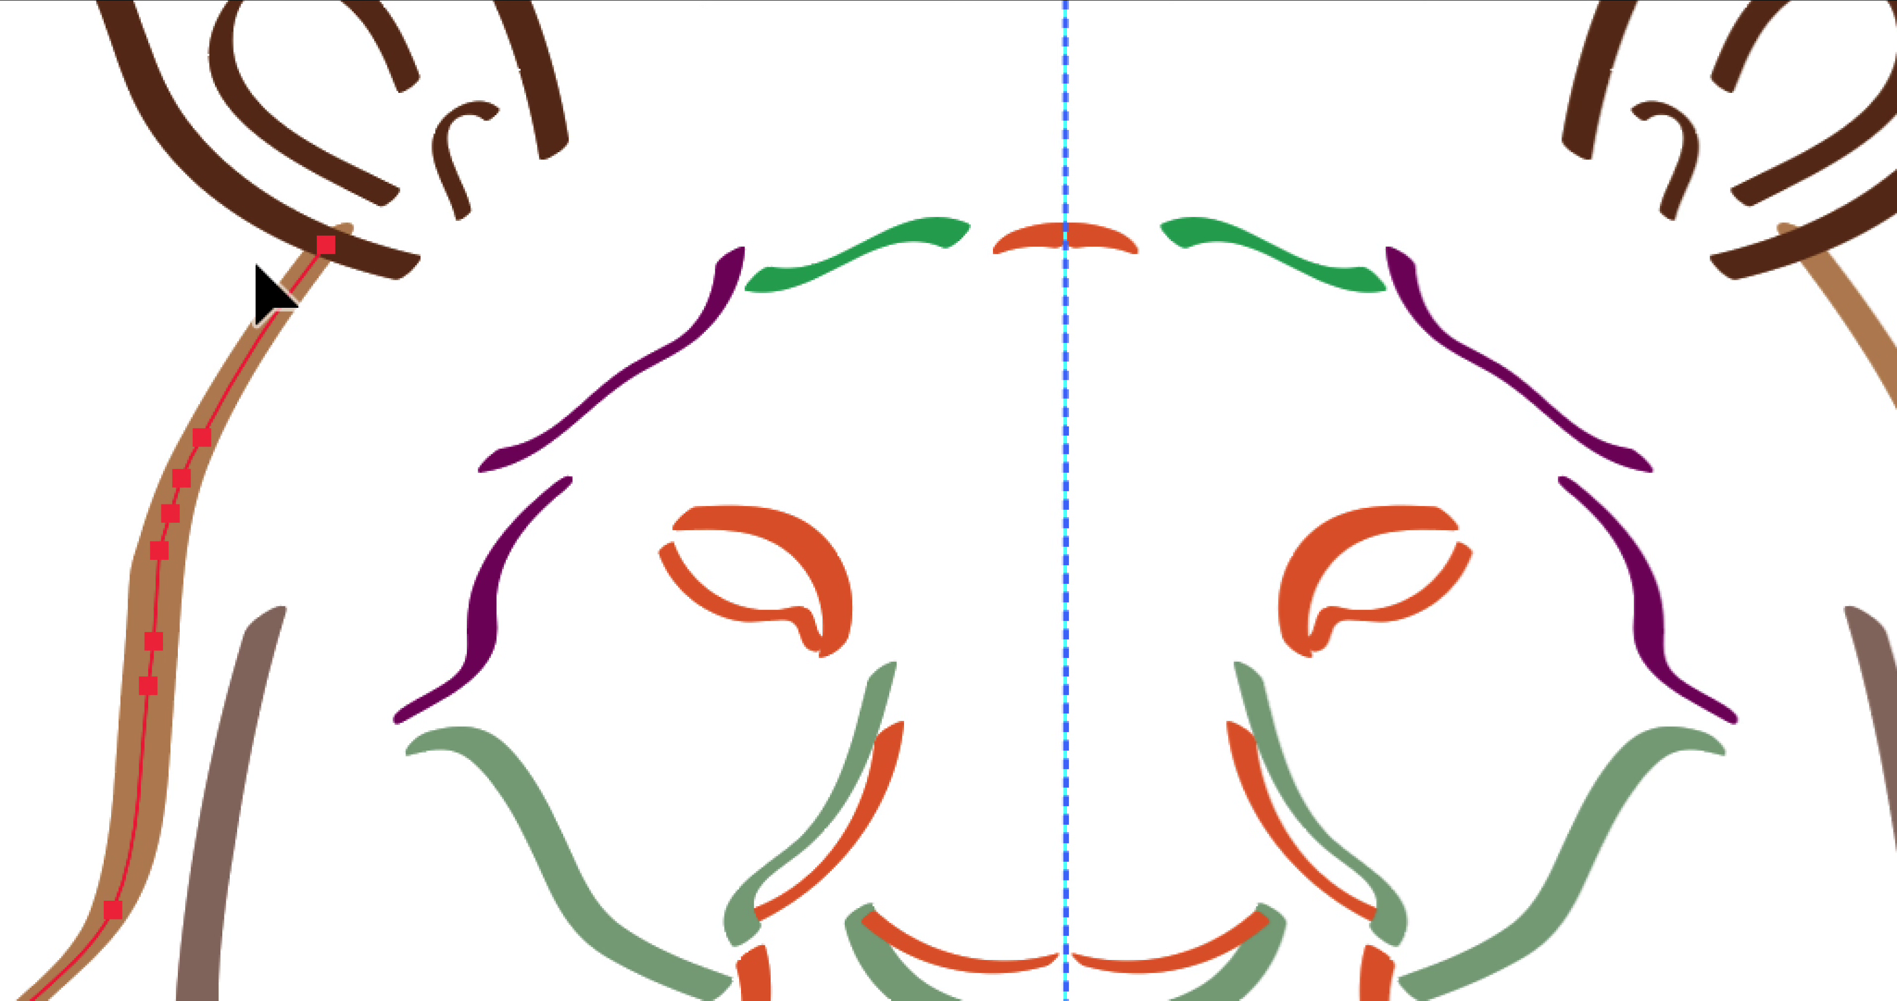
click(258, 266)
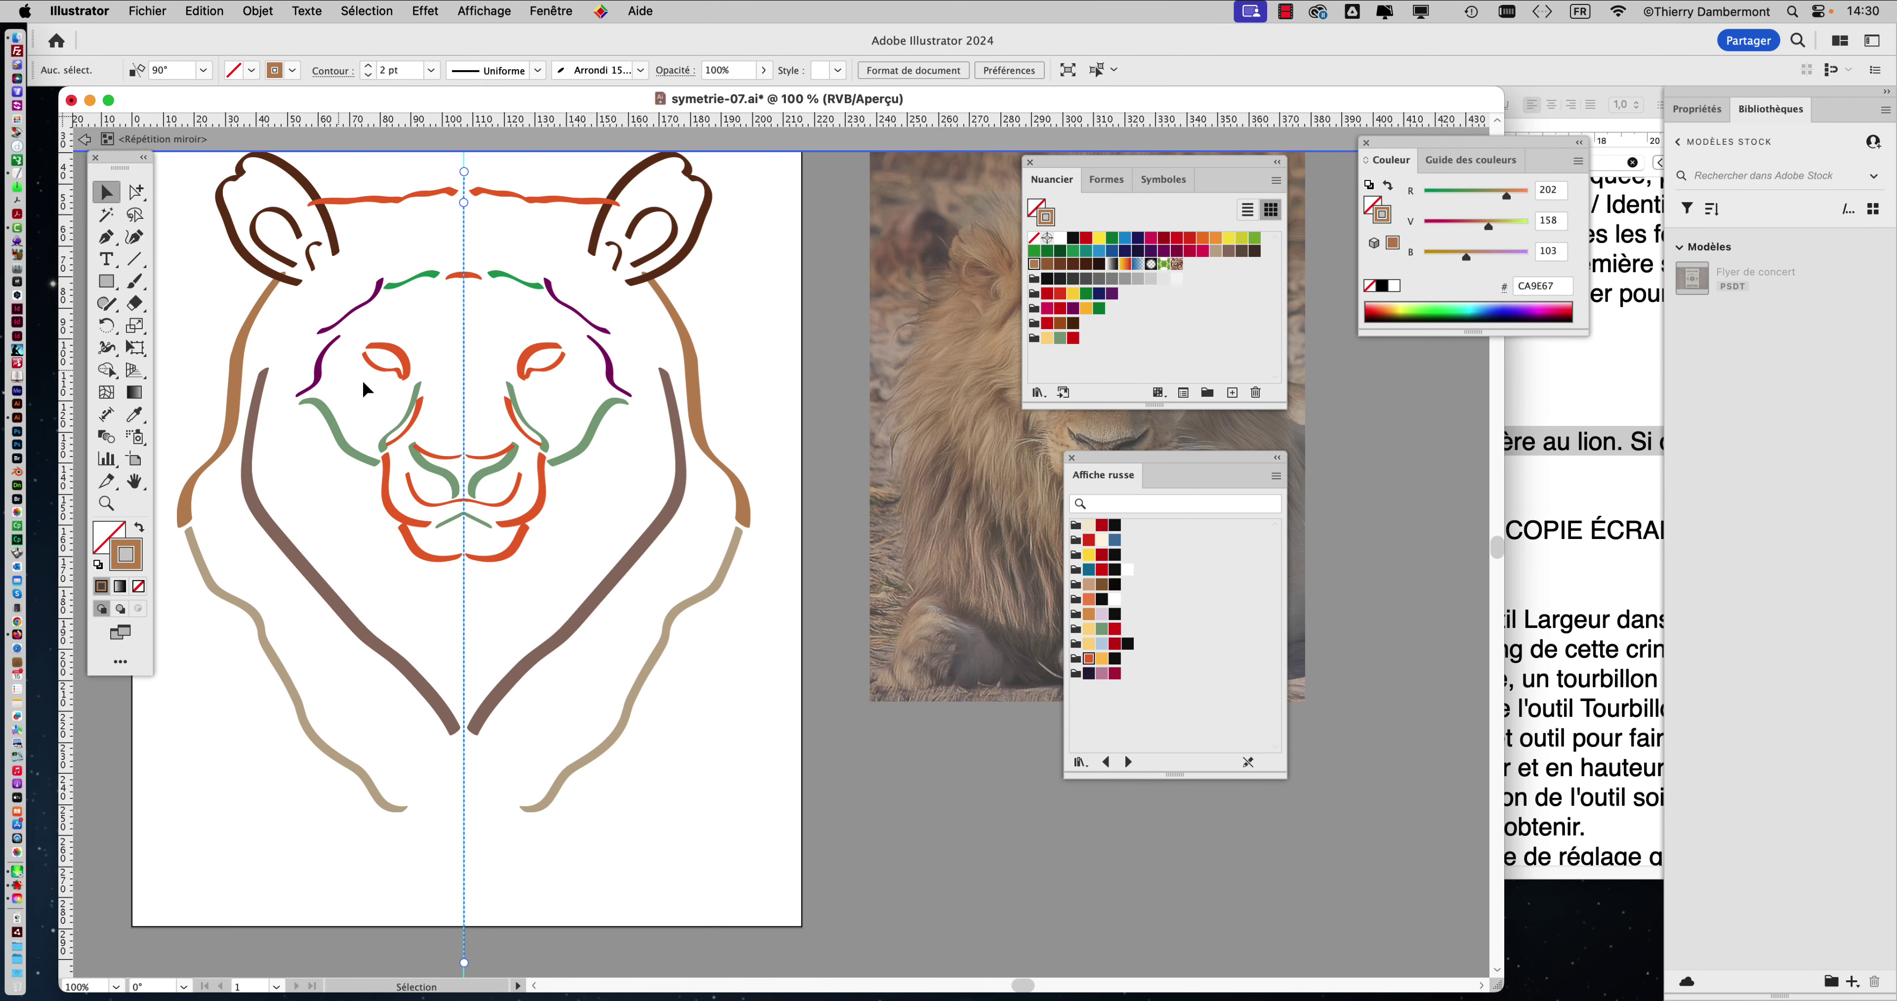
Step: Switch to TextEdit and read the "second lion - 17" instructions on the Tourbillon tool, highlighting where the tool is found
click(1535, 541)
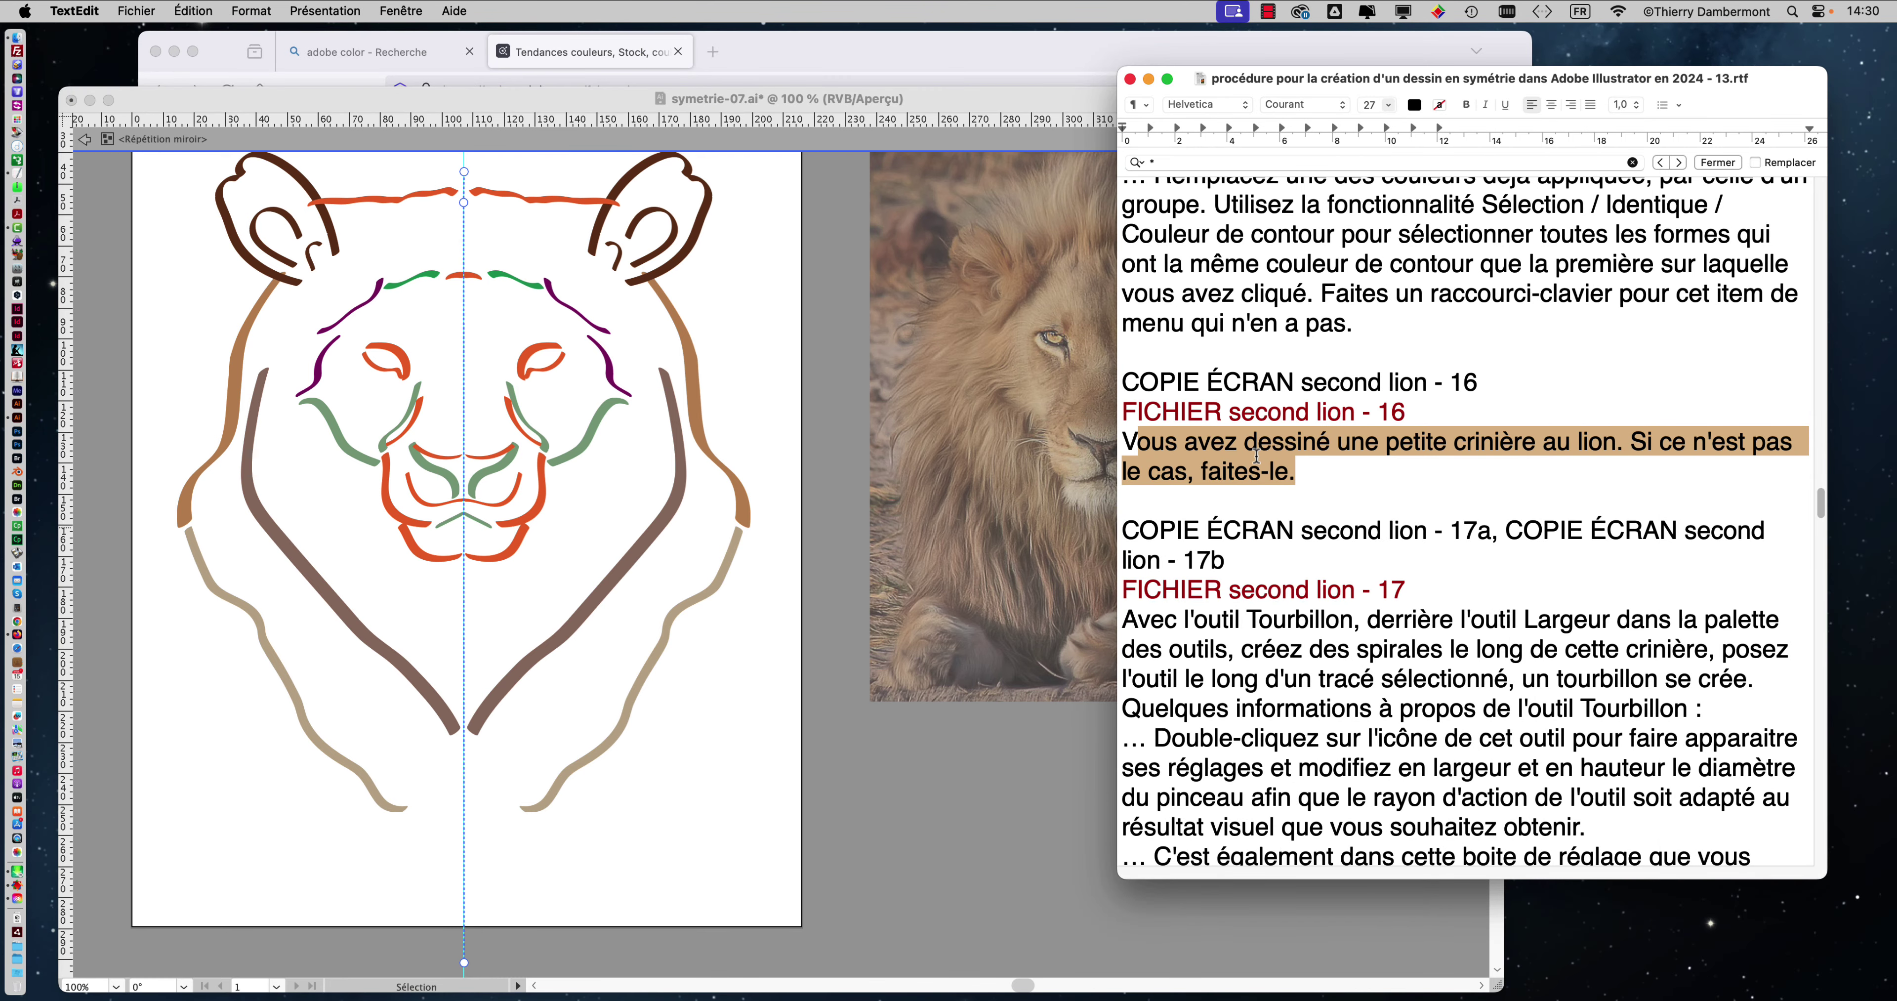
scroll(1337, 581, down, 4)
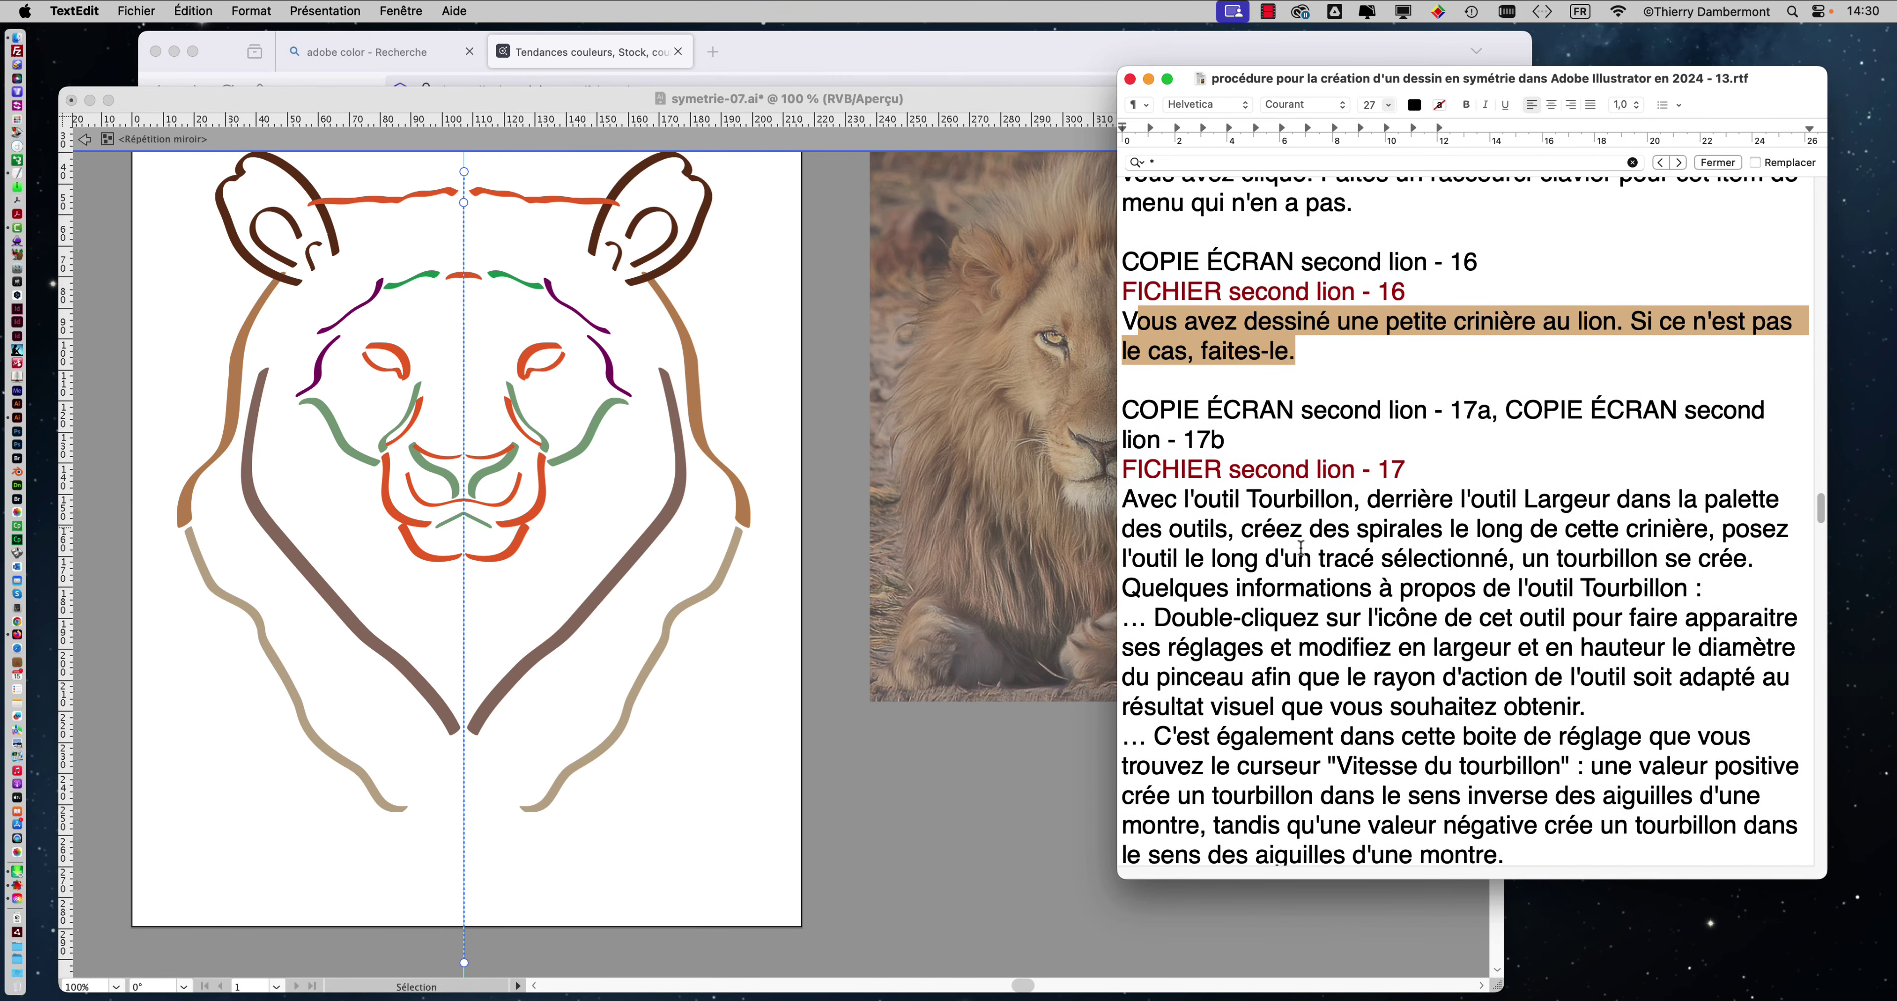
scroll(1301, 548, down, 3)
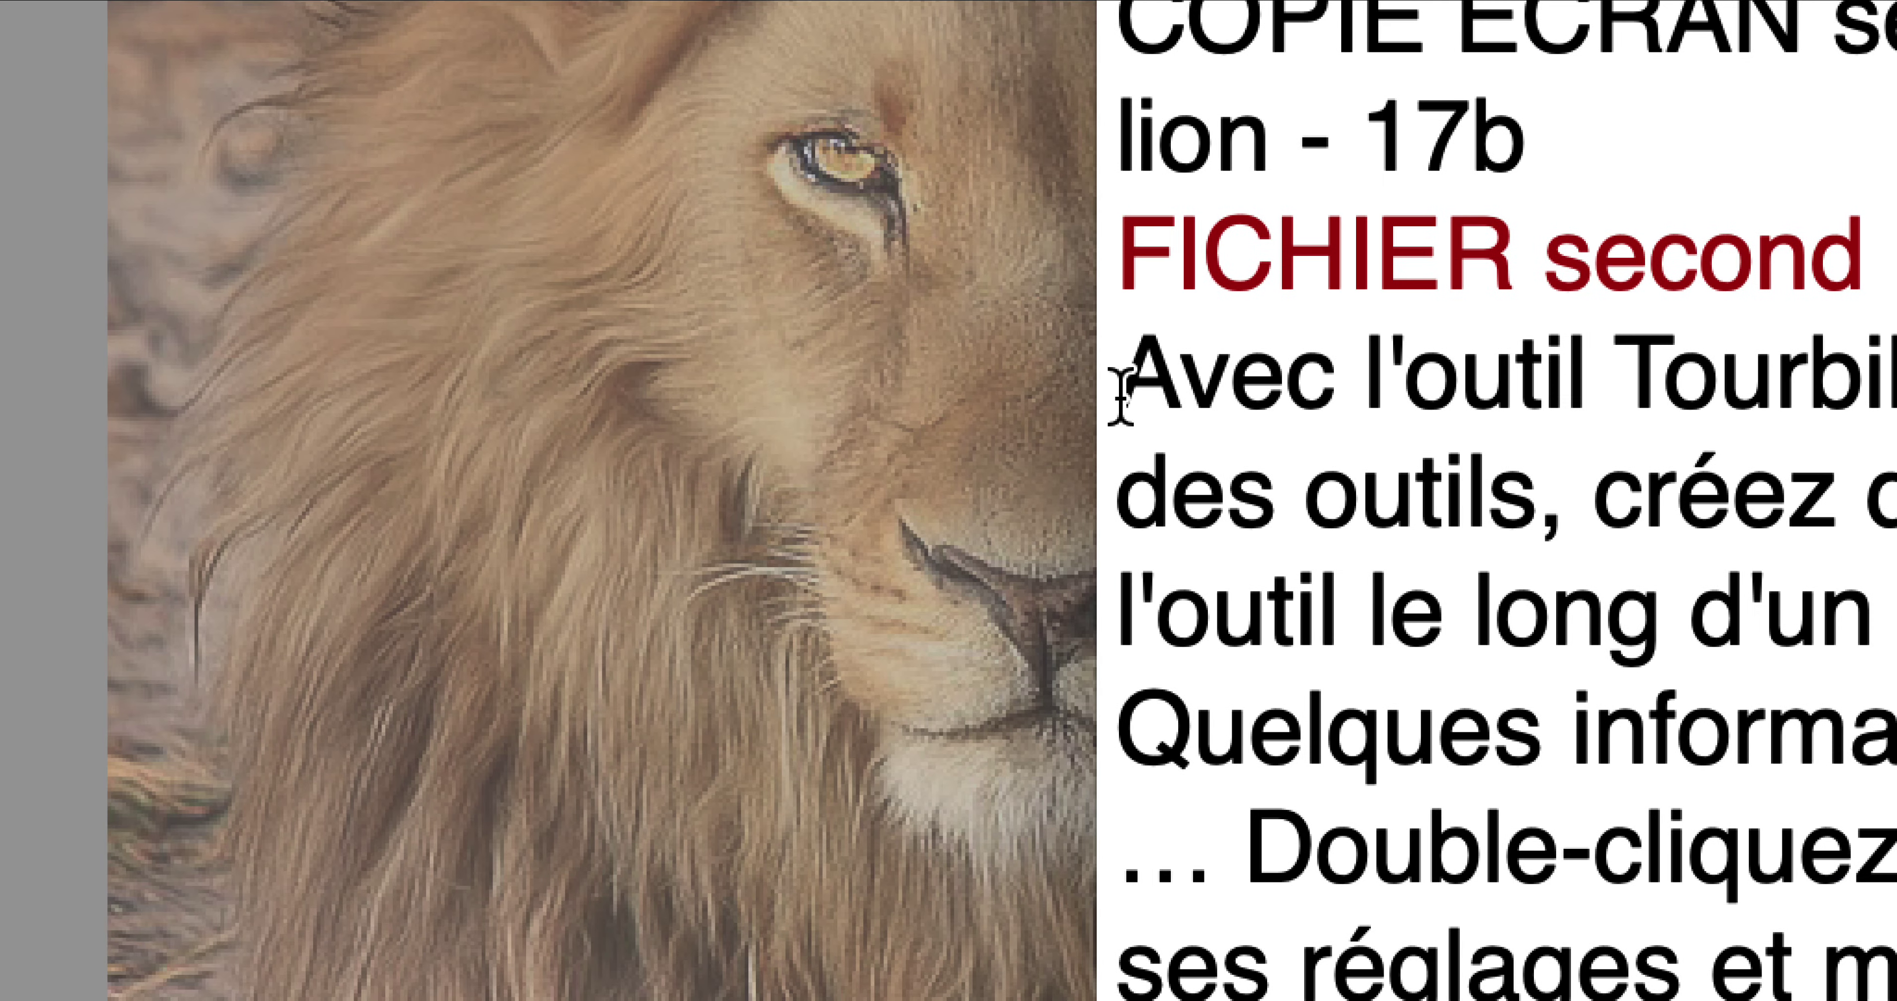
drag(1139, 394, 1892, 401)
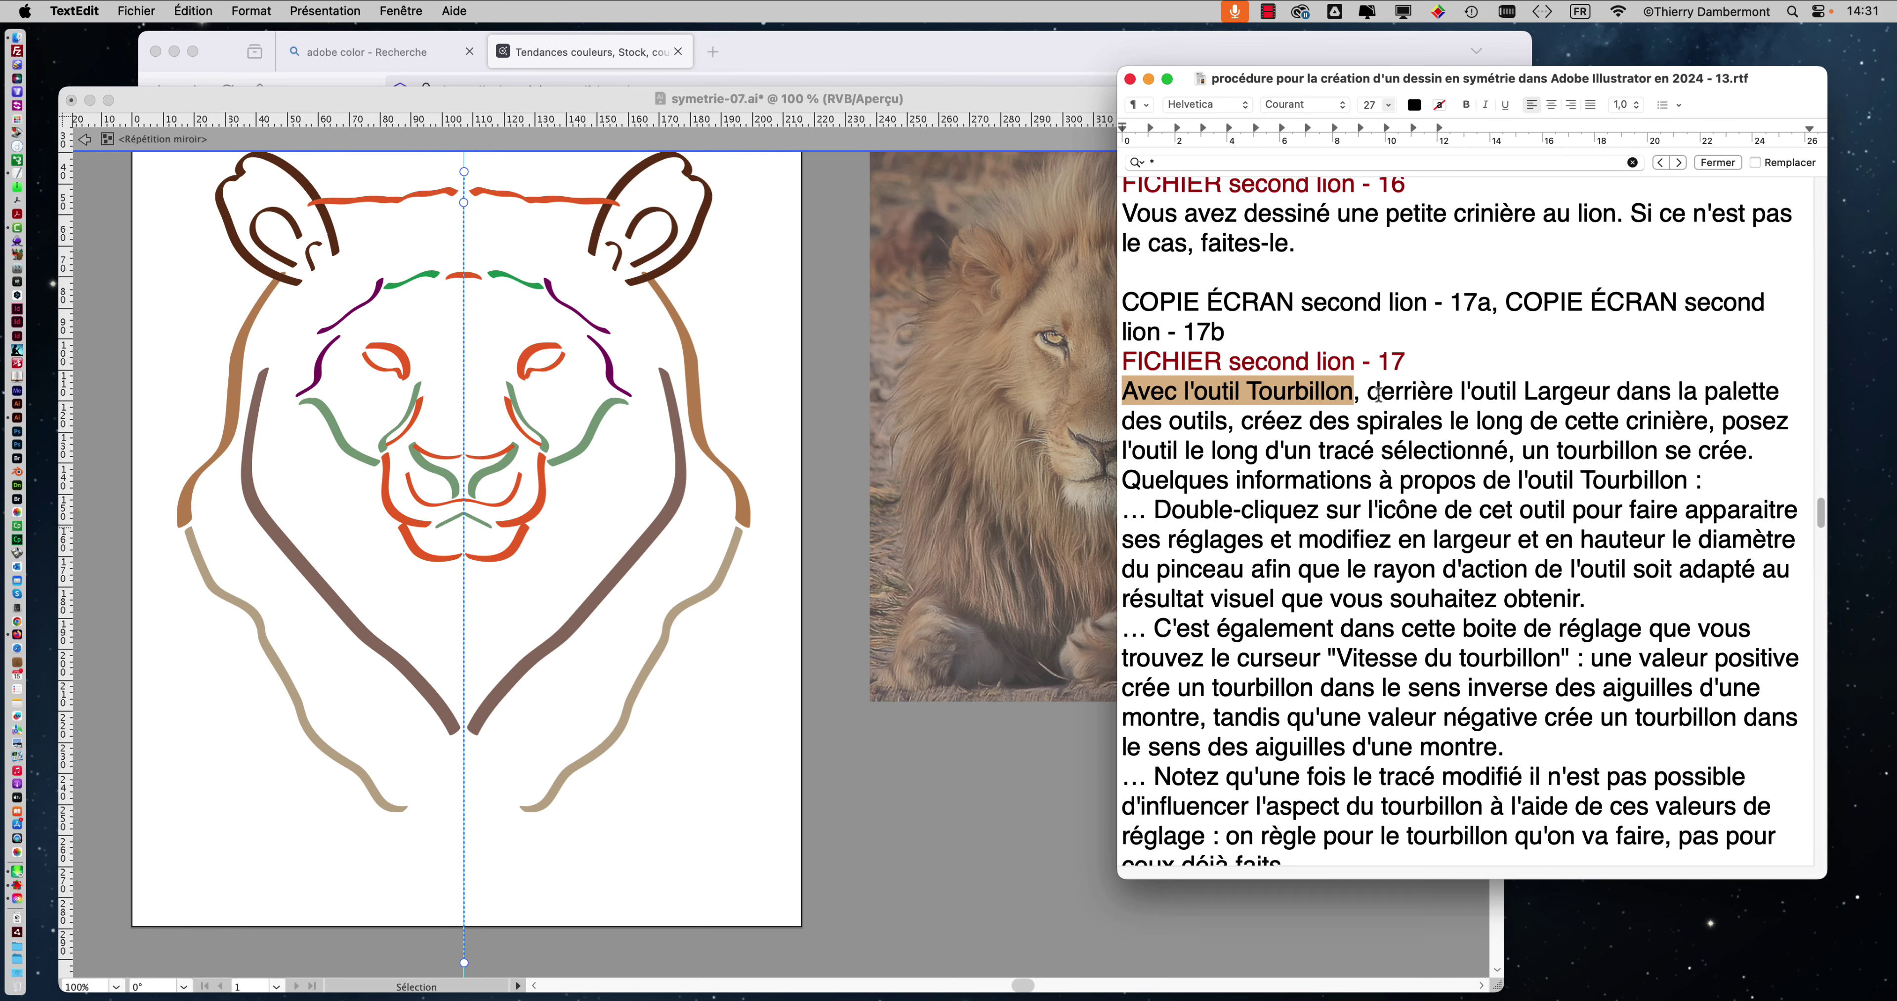
drag(1375, 397, 1226, 419)
Step: Return to Illustrator, detach the Width tool group as a floating palette over the artwork, and activate the Tourbillon tool
click(212, 104)
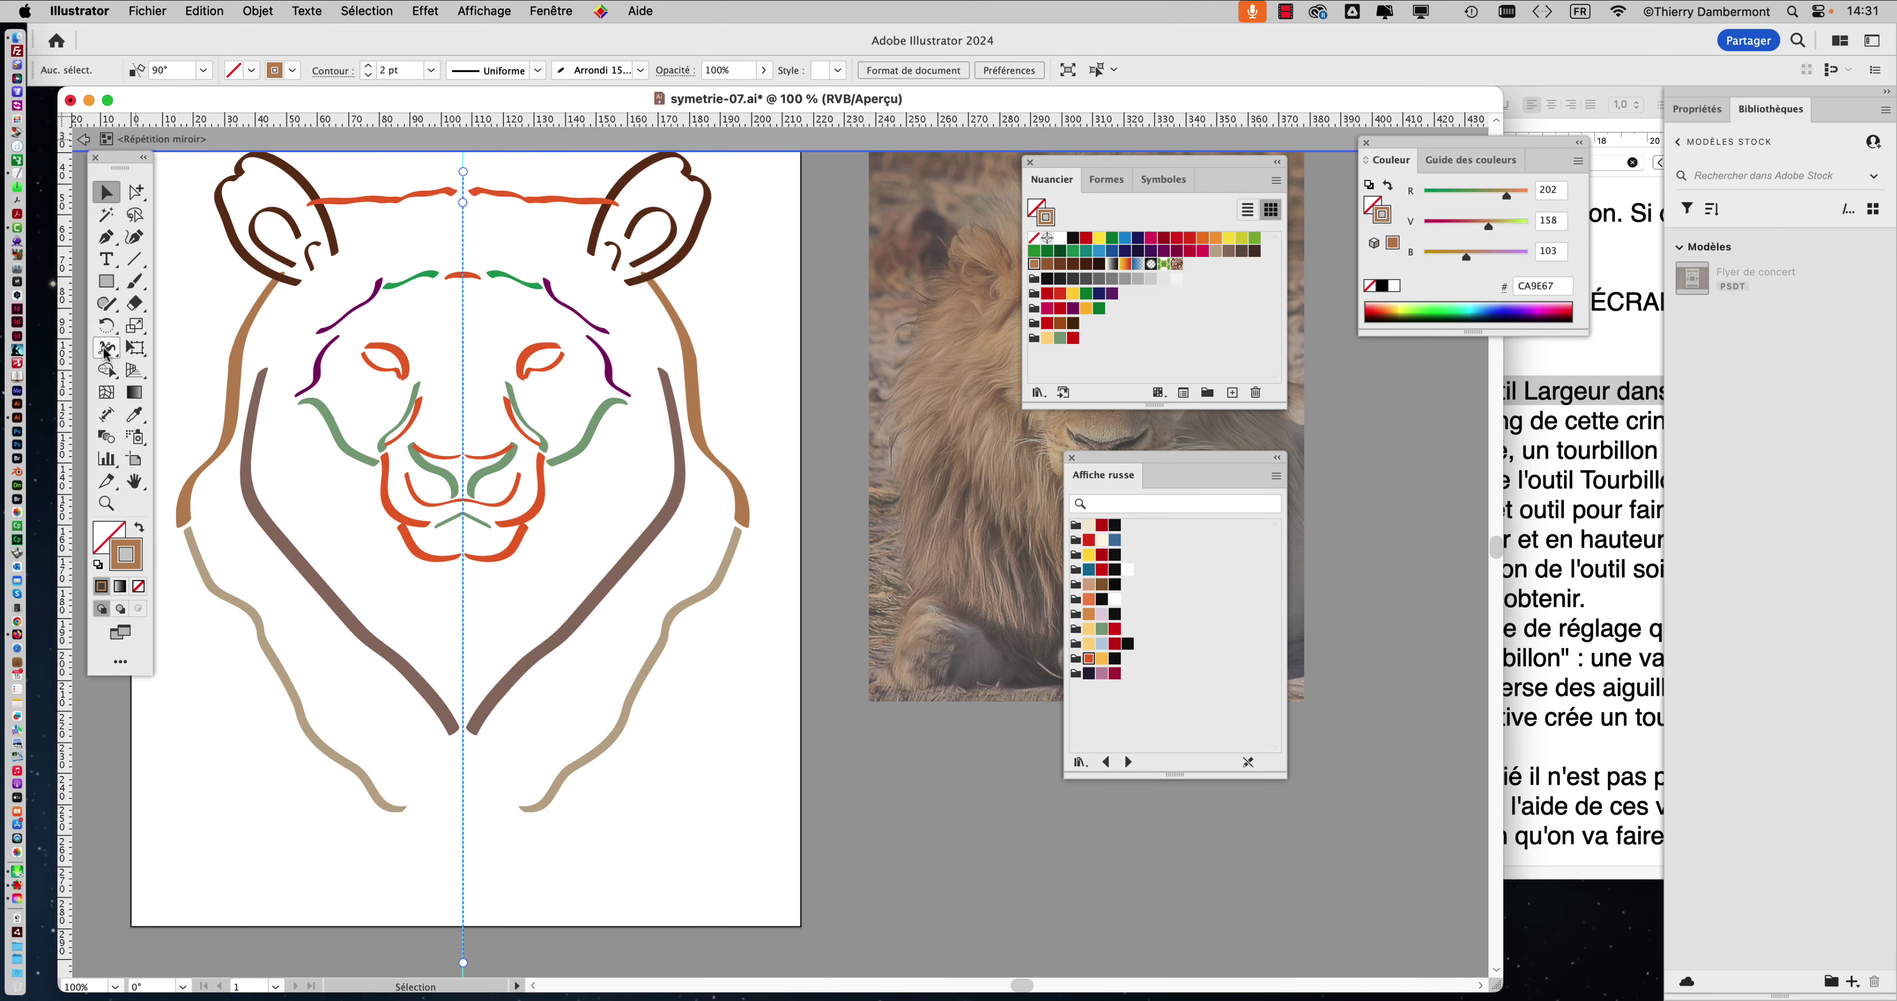
mouse_move(106, 355)
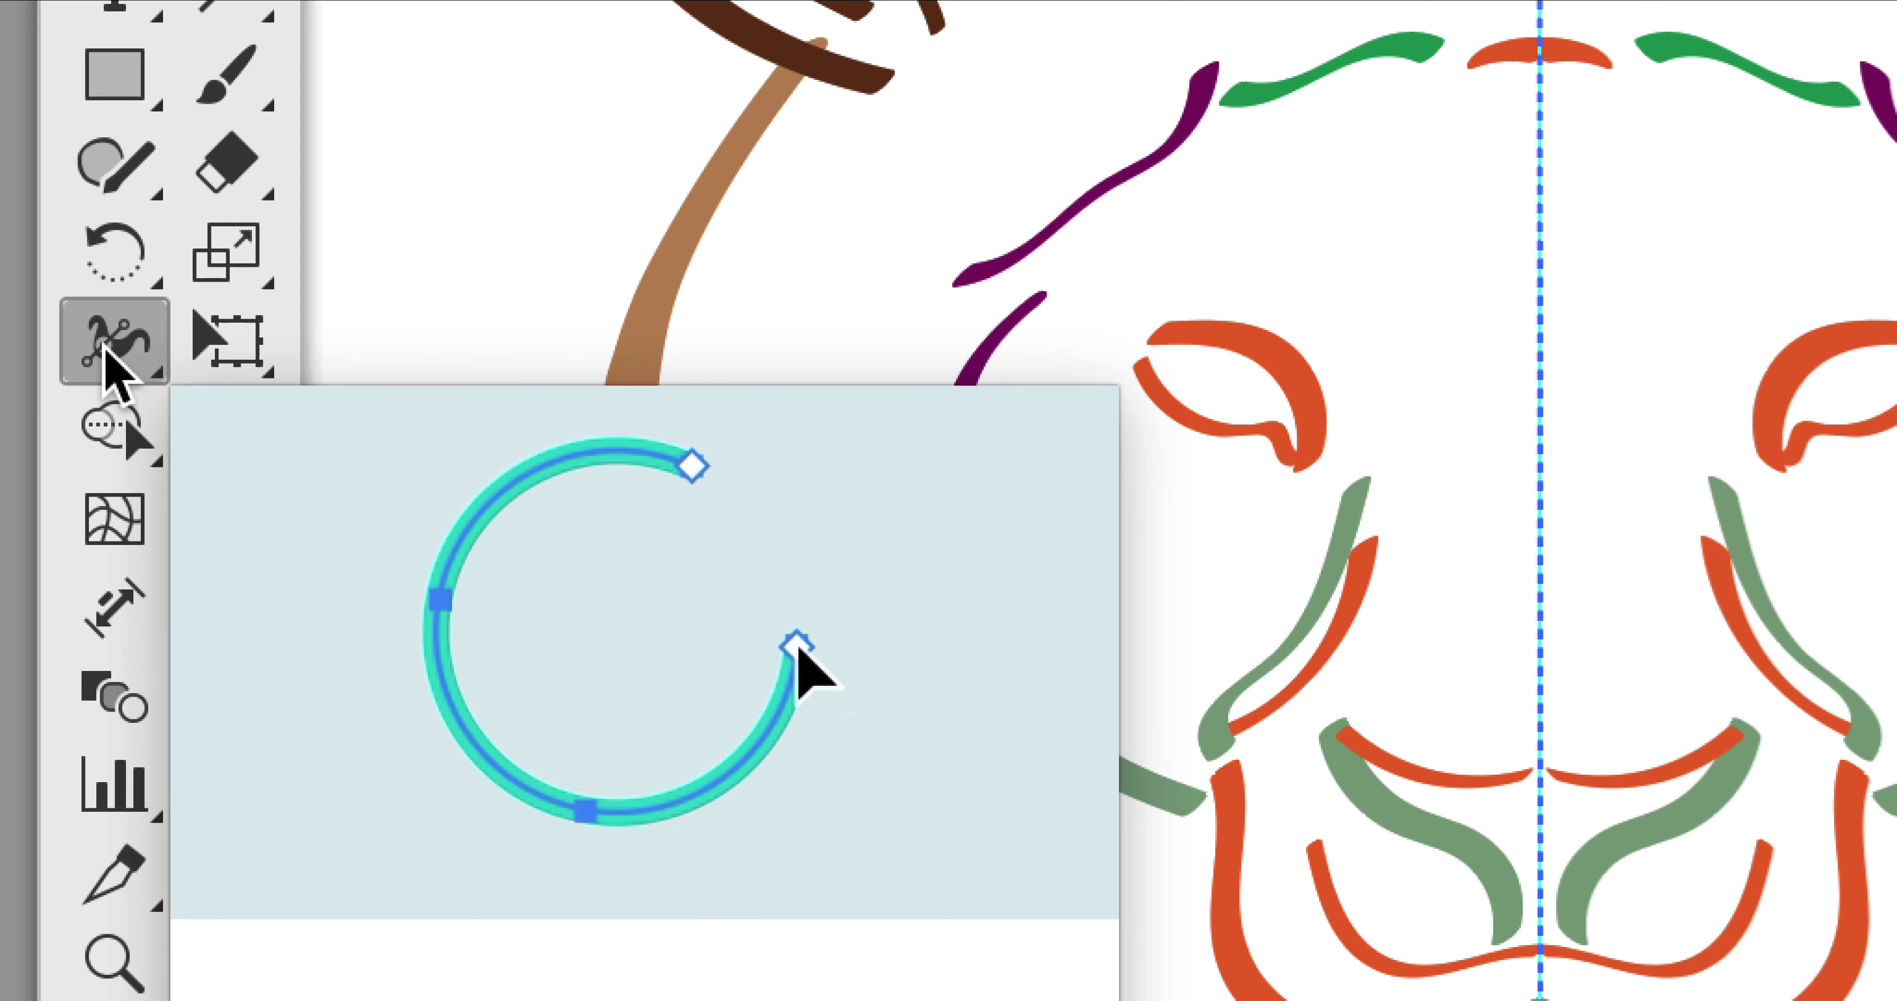
click(105, 355)
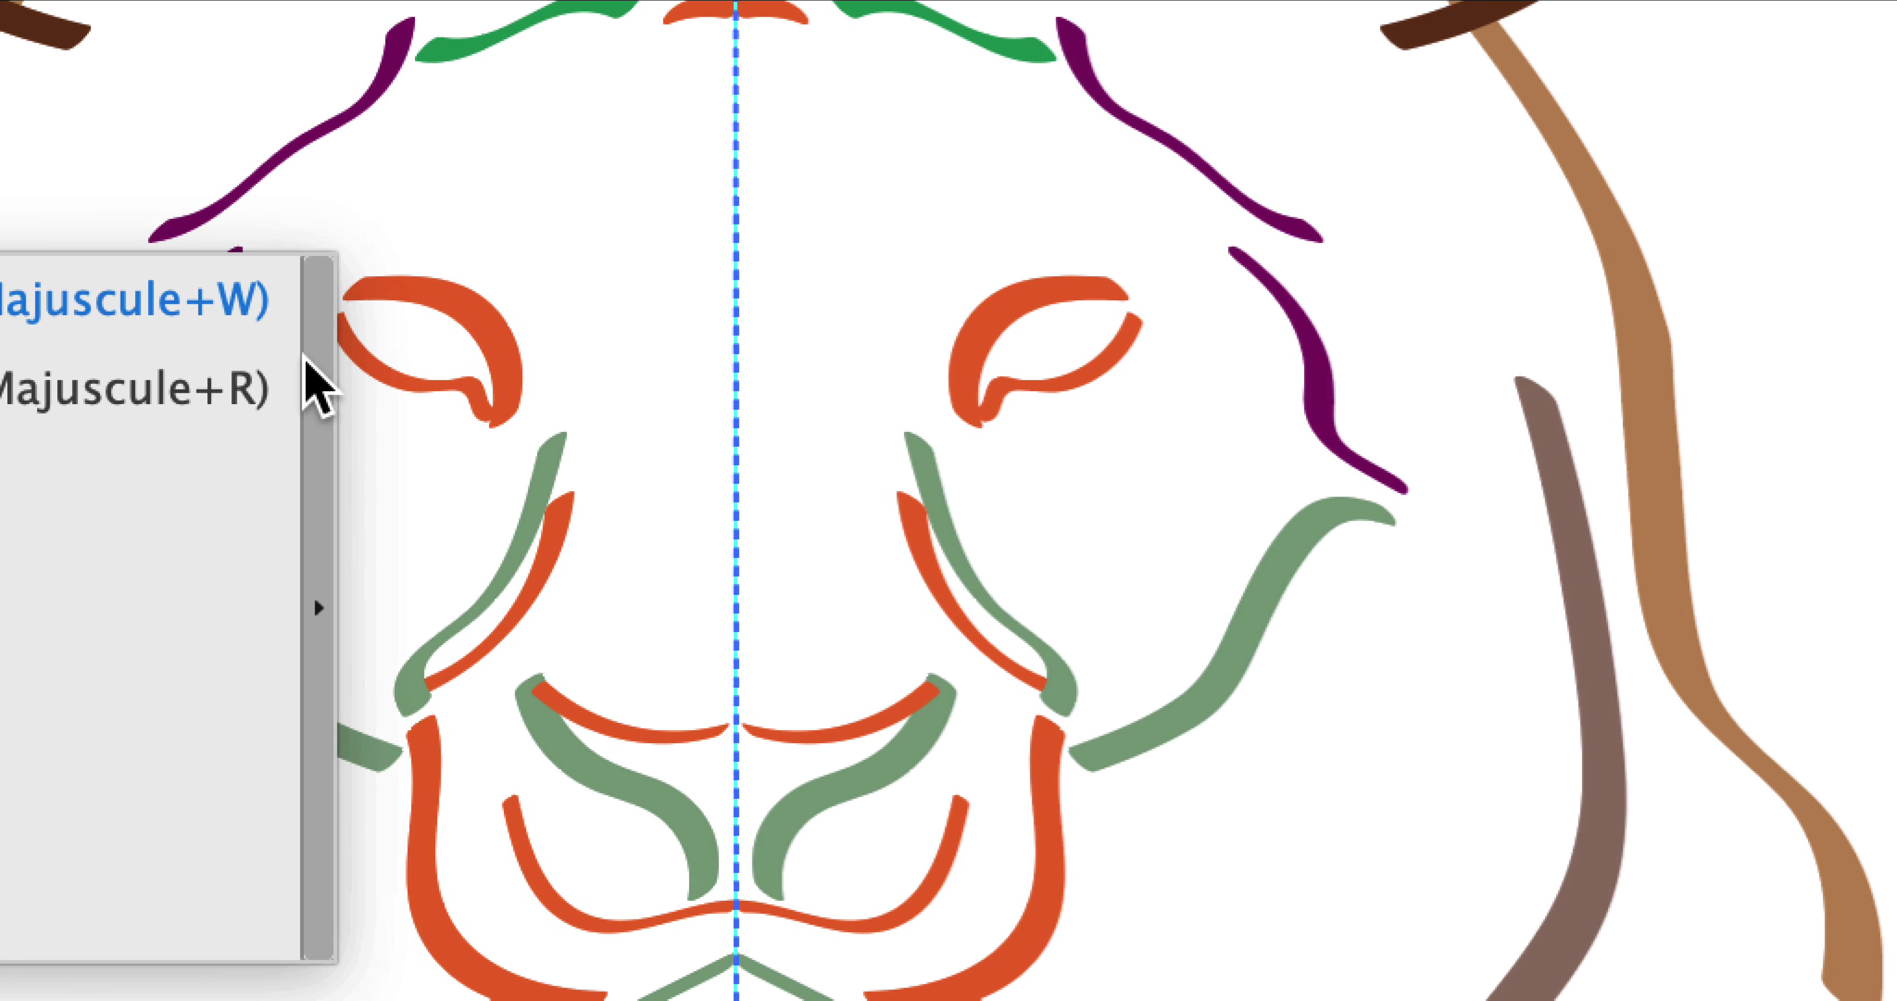
click(306, 357)
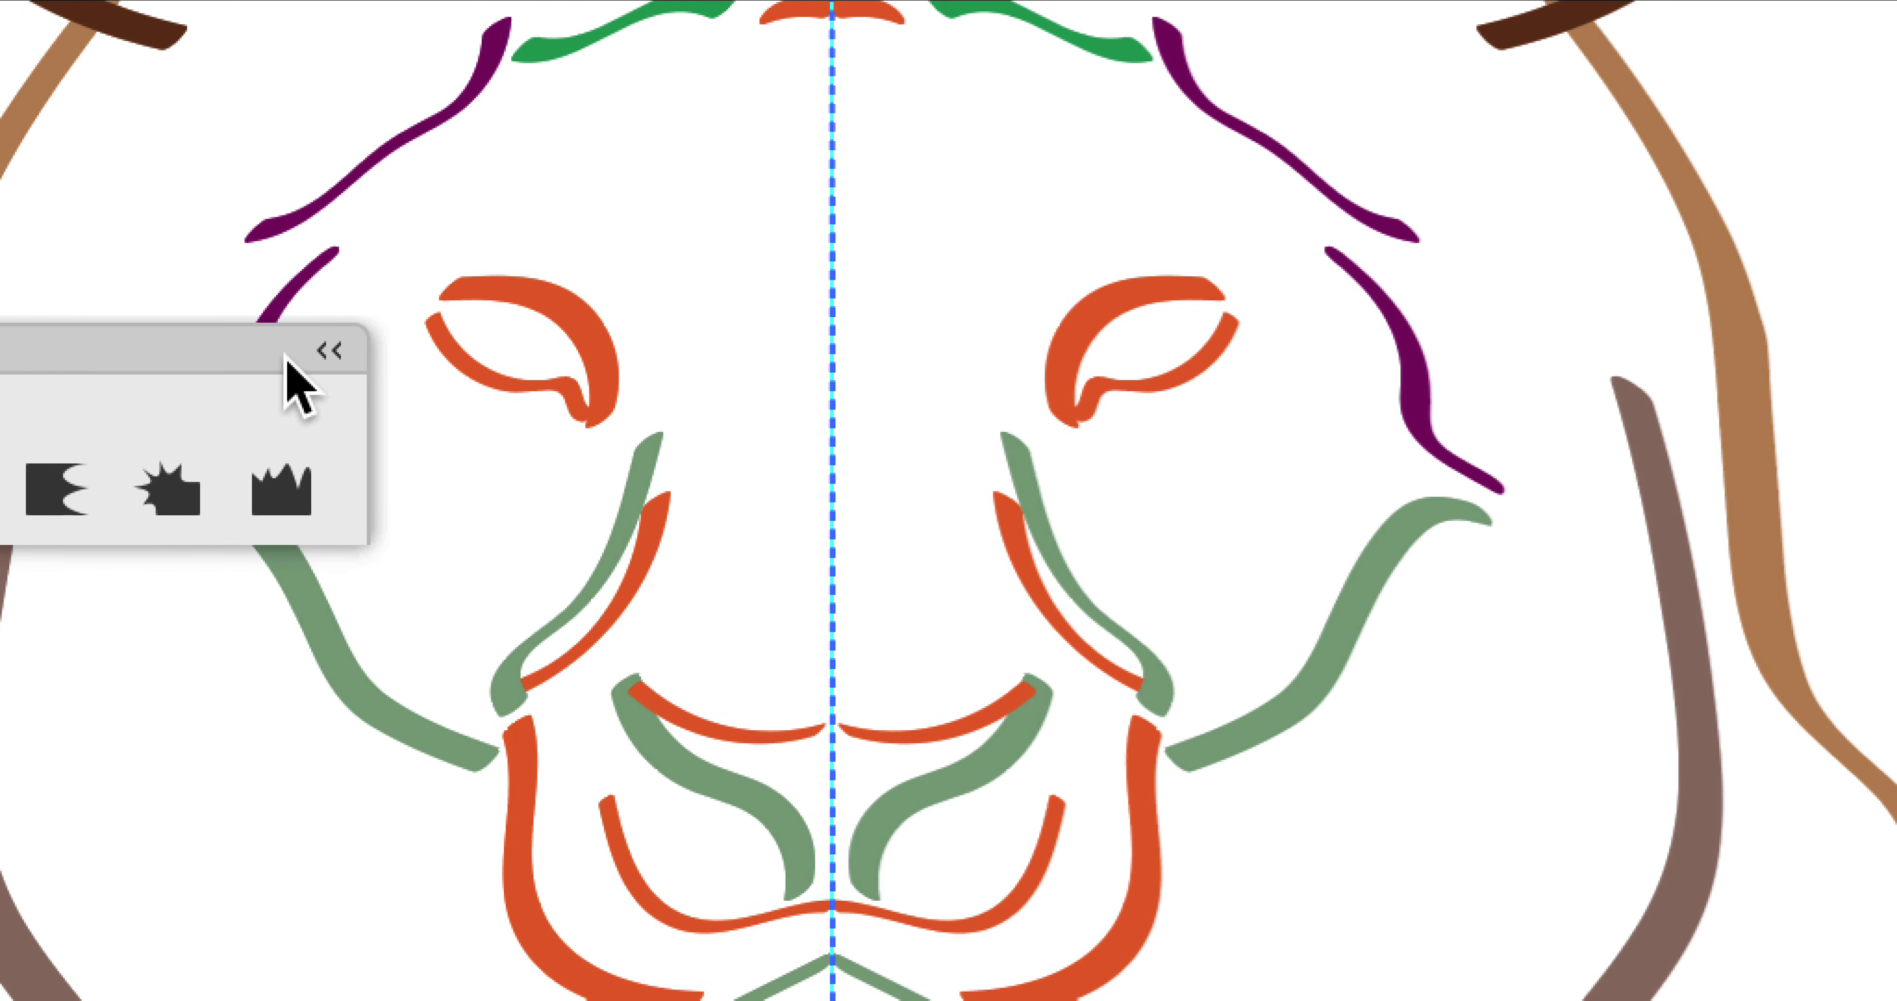
drag(232, 359, 440, 246)
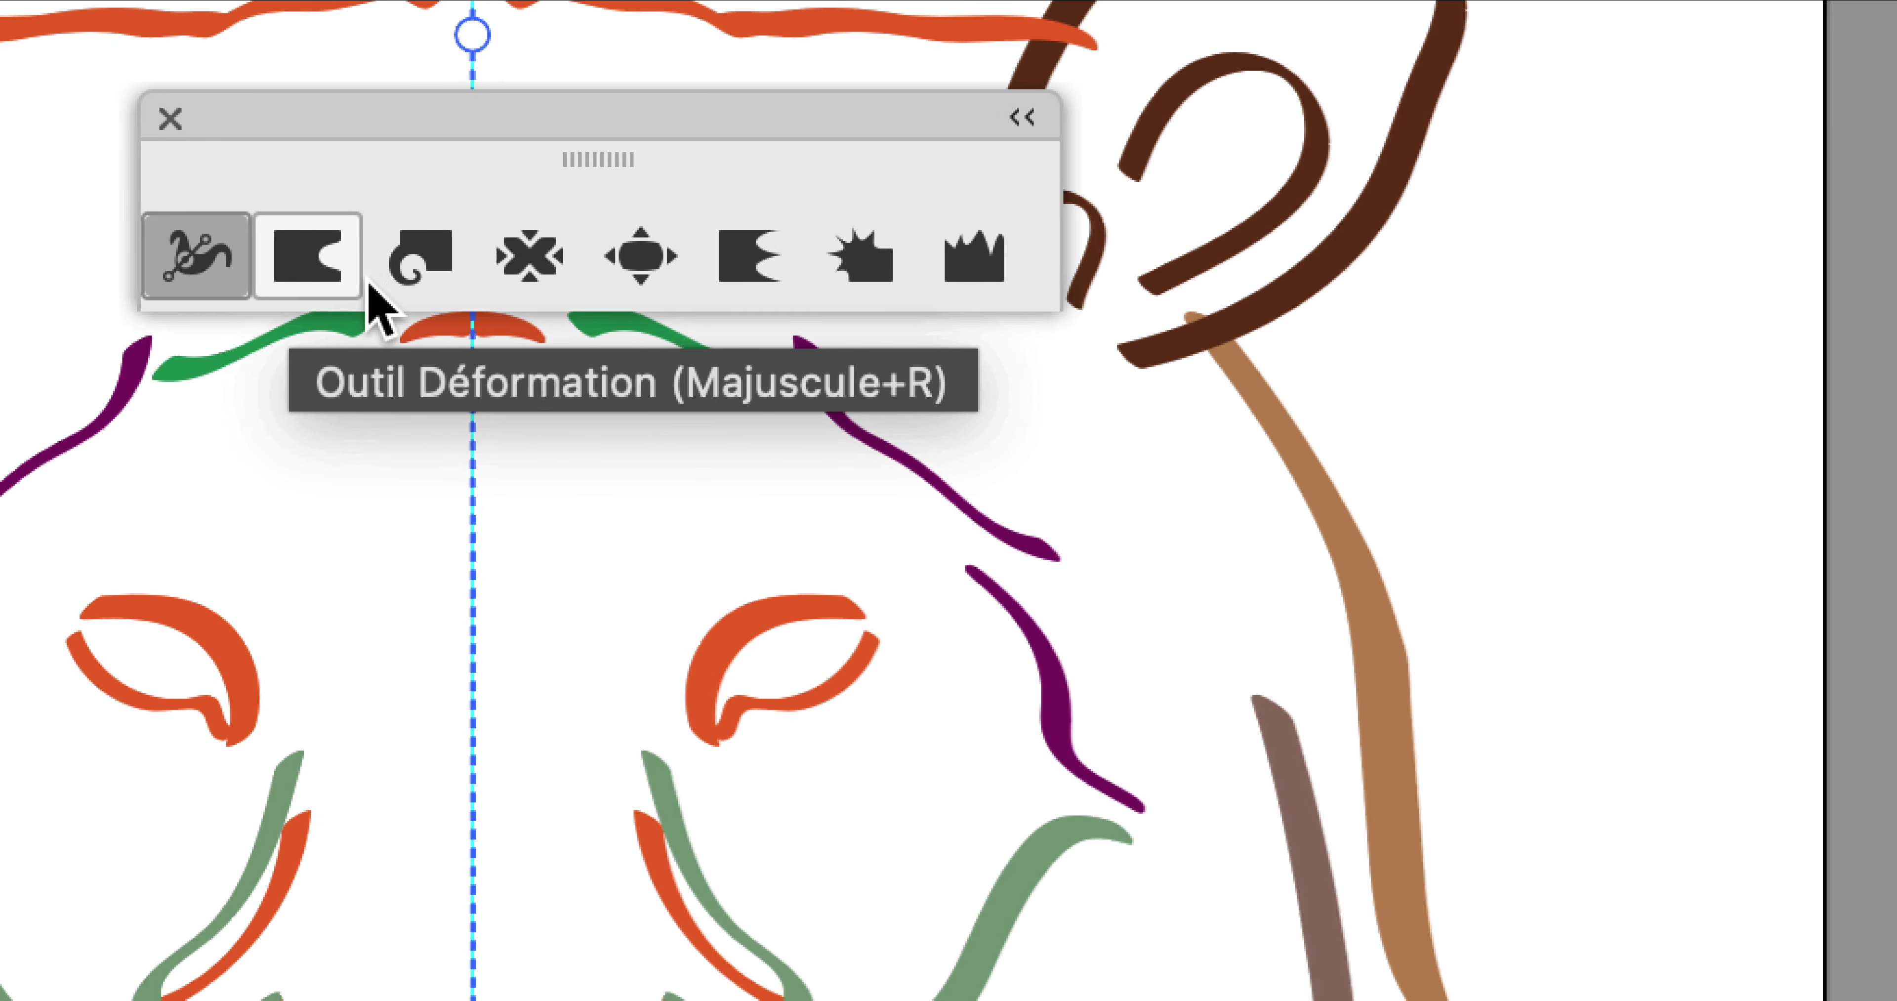
click(468, 289)
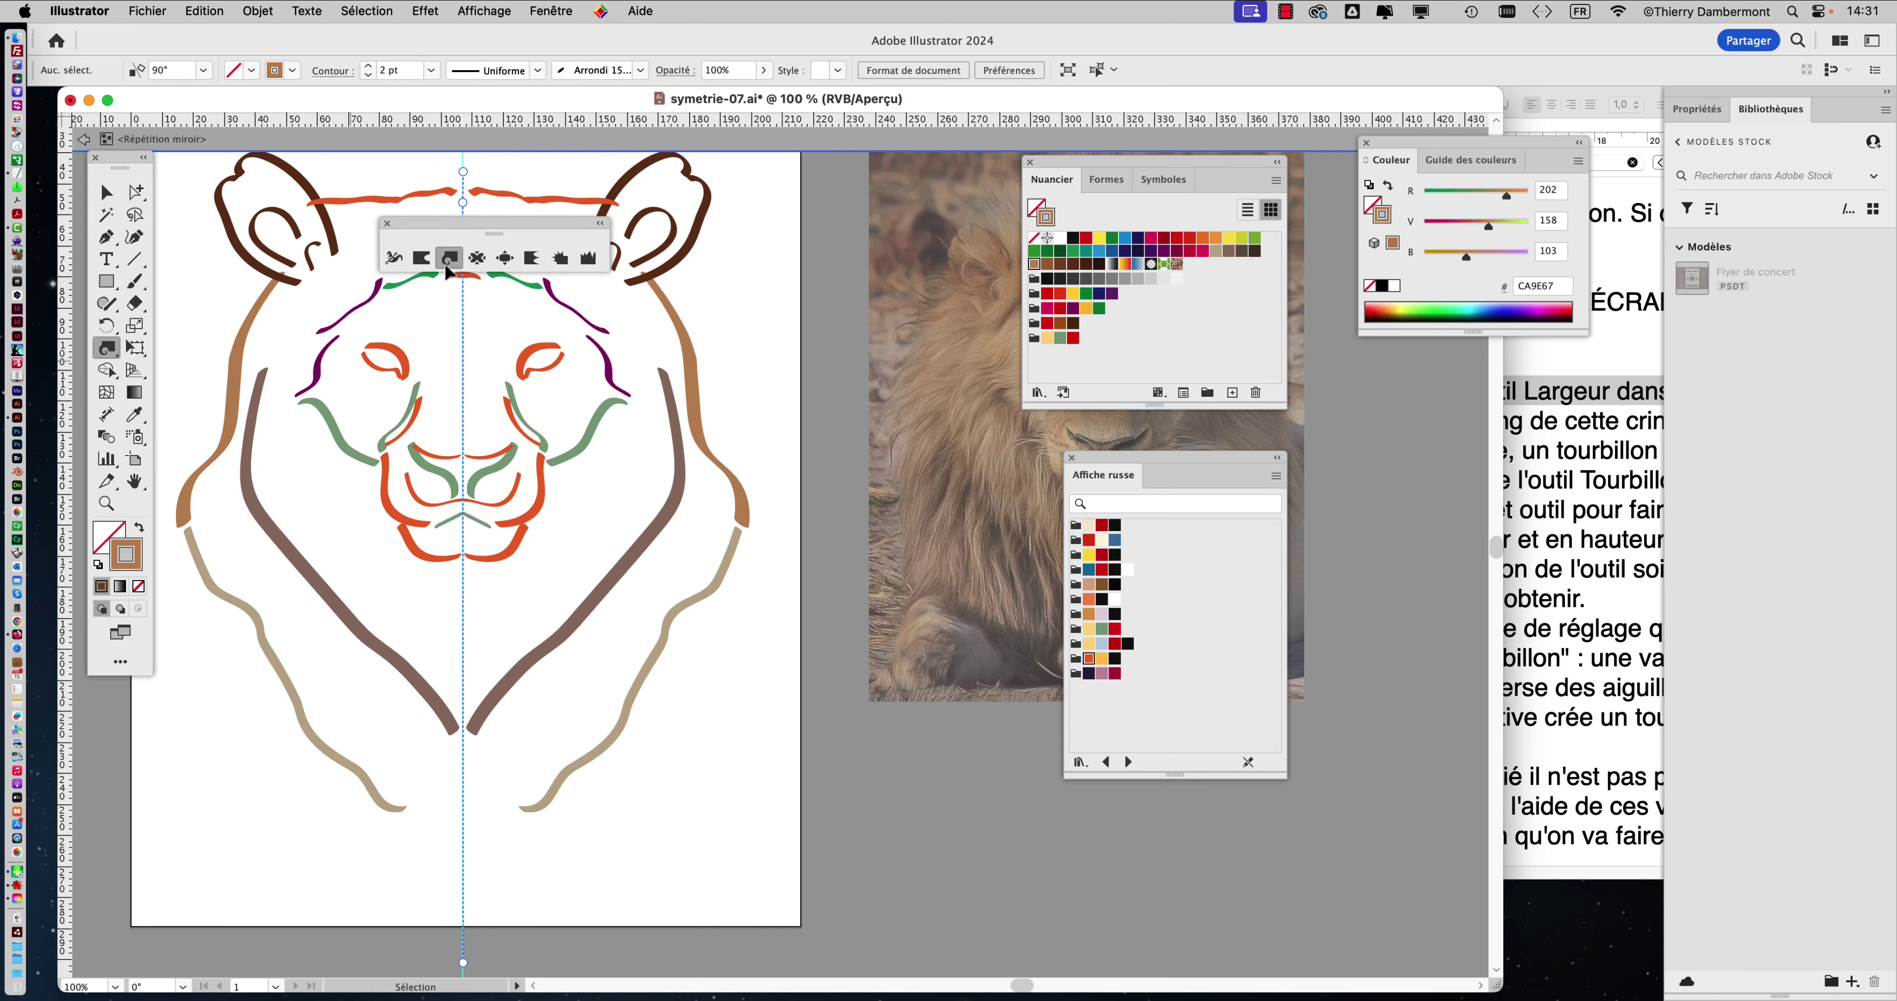
Step: Highlight the passage on creating a swirl in TextEdit, then return to Illustrator and select the beige lower mane path on the lion's left half
click(1603, 452)
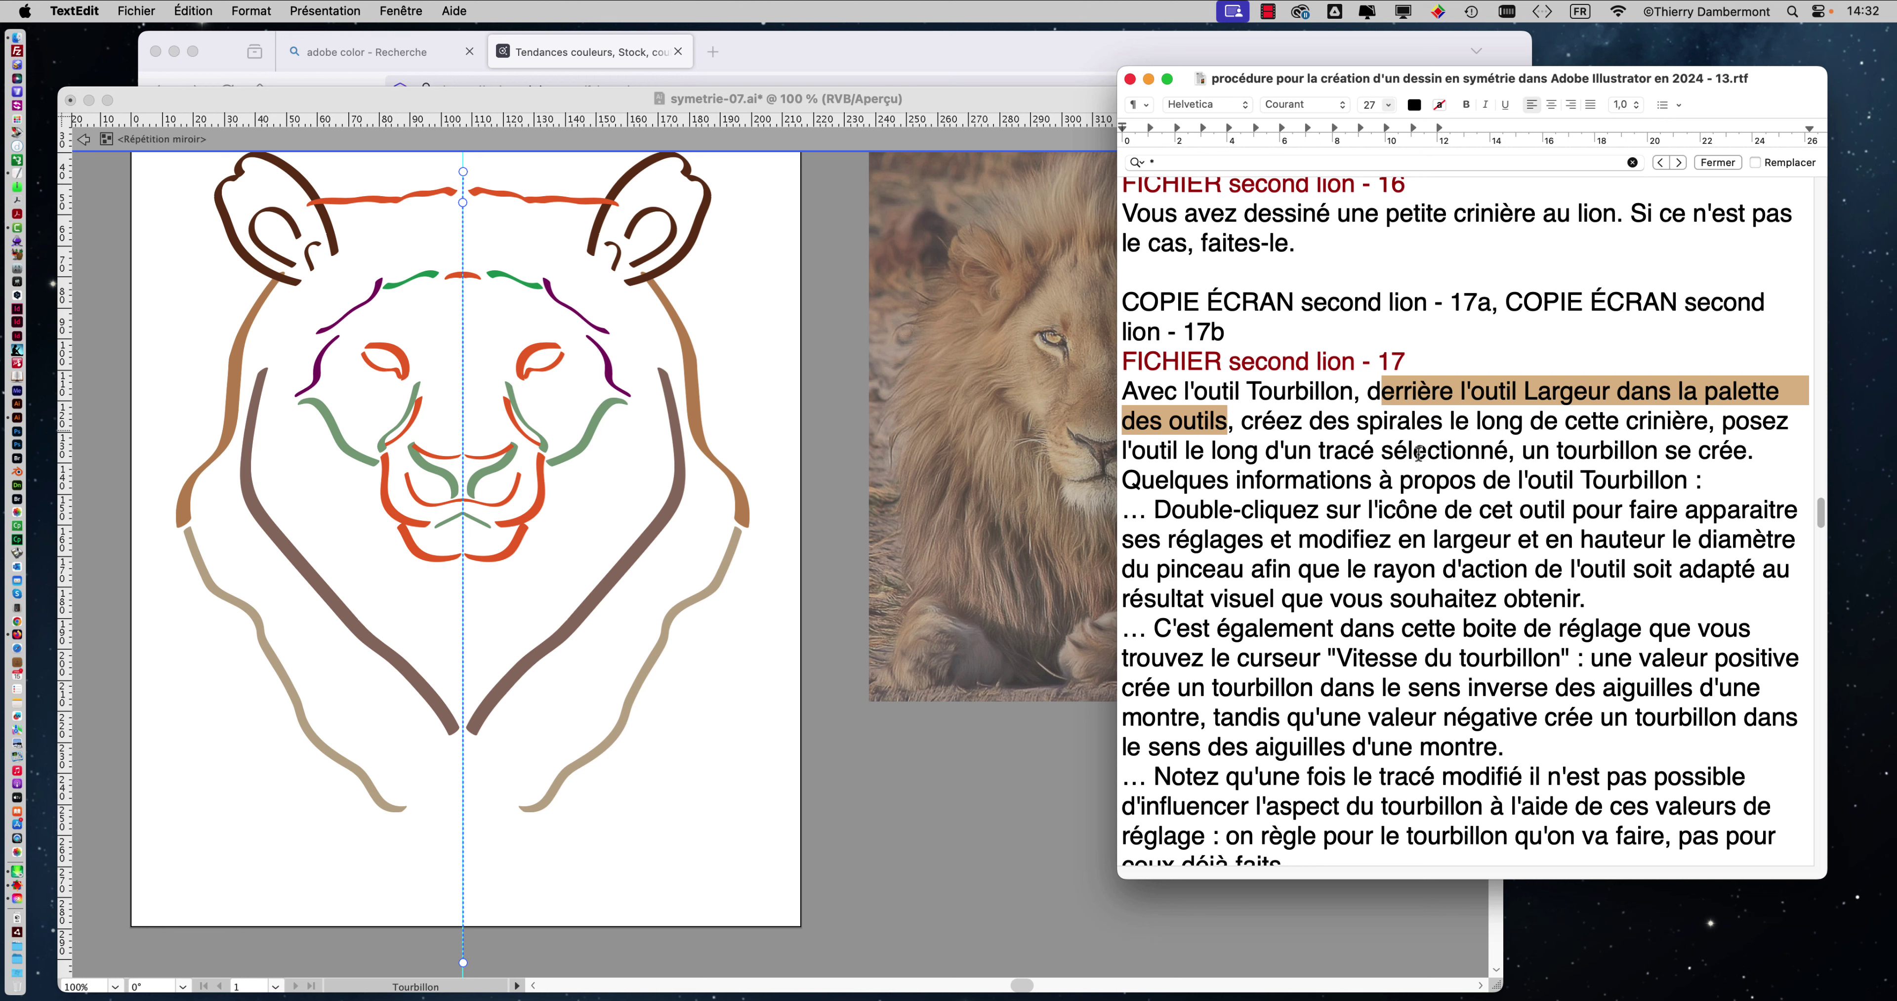
drag(1721, 421, 1747, 450)
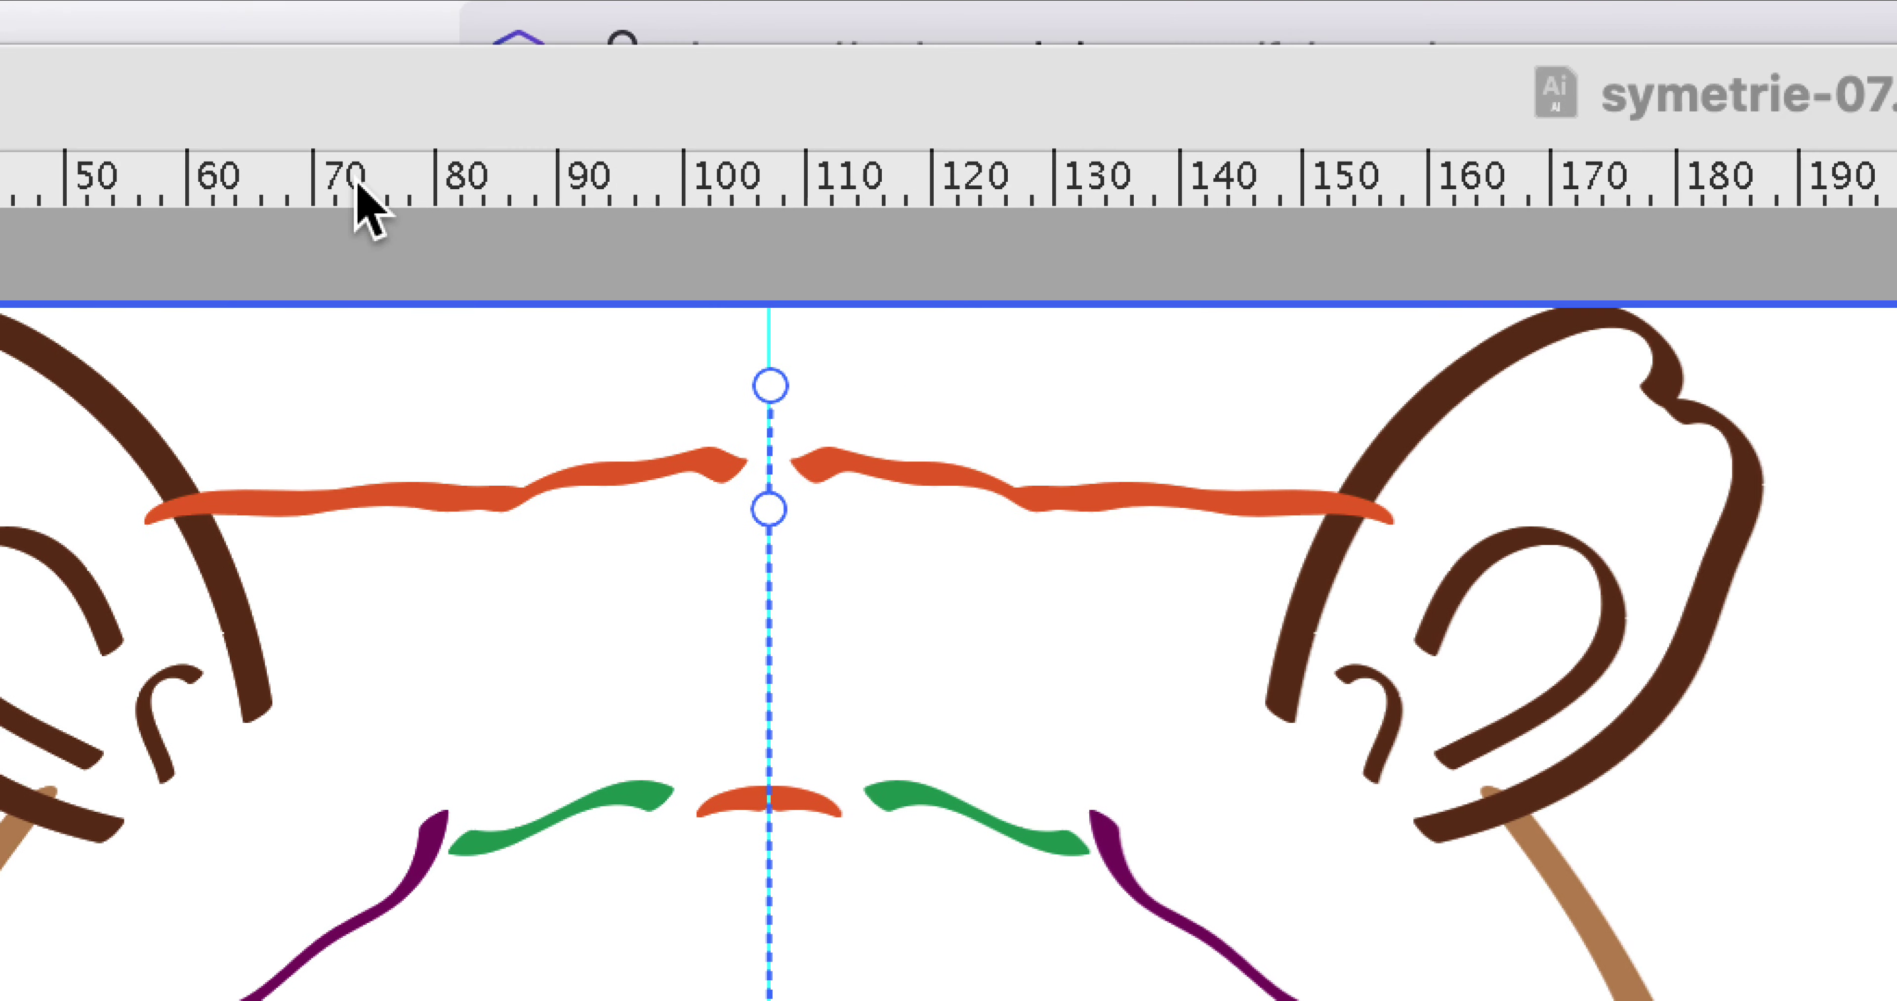
click(356, 101)
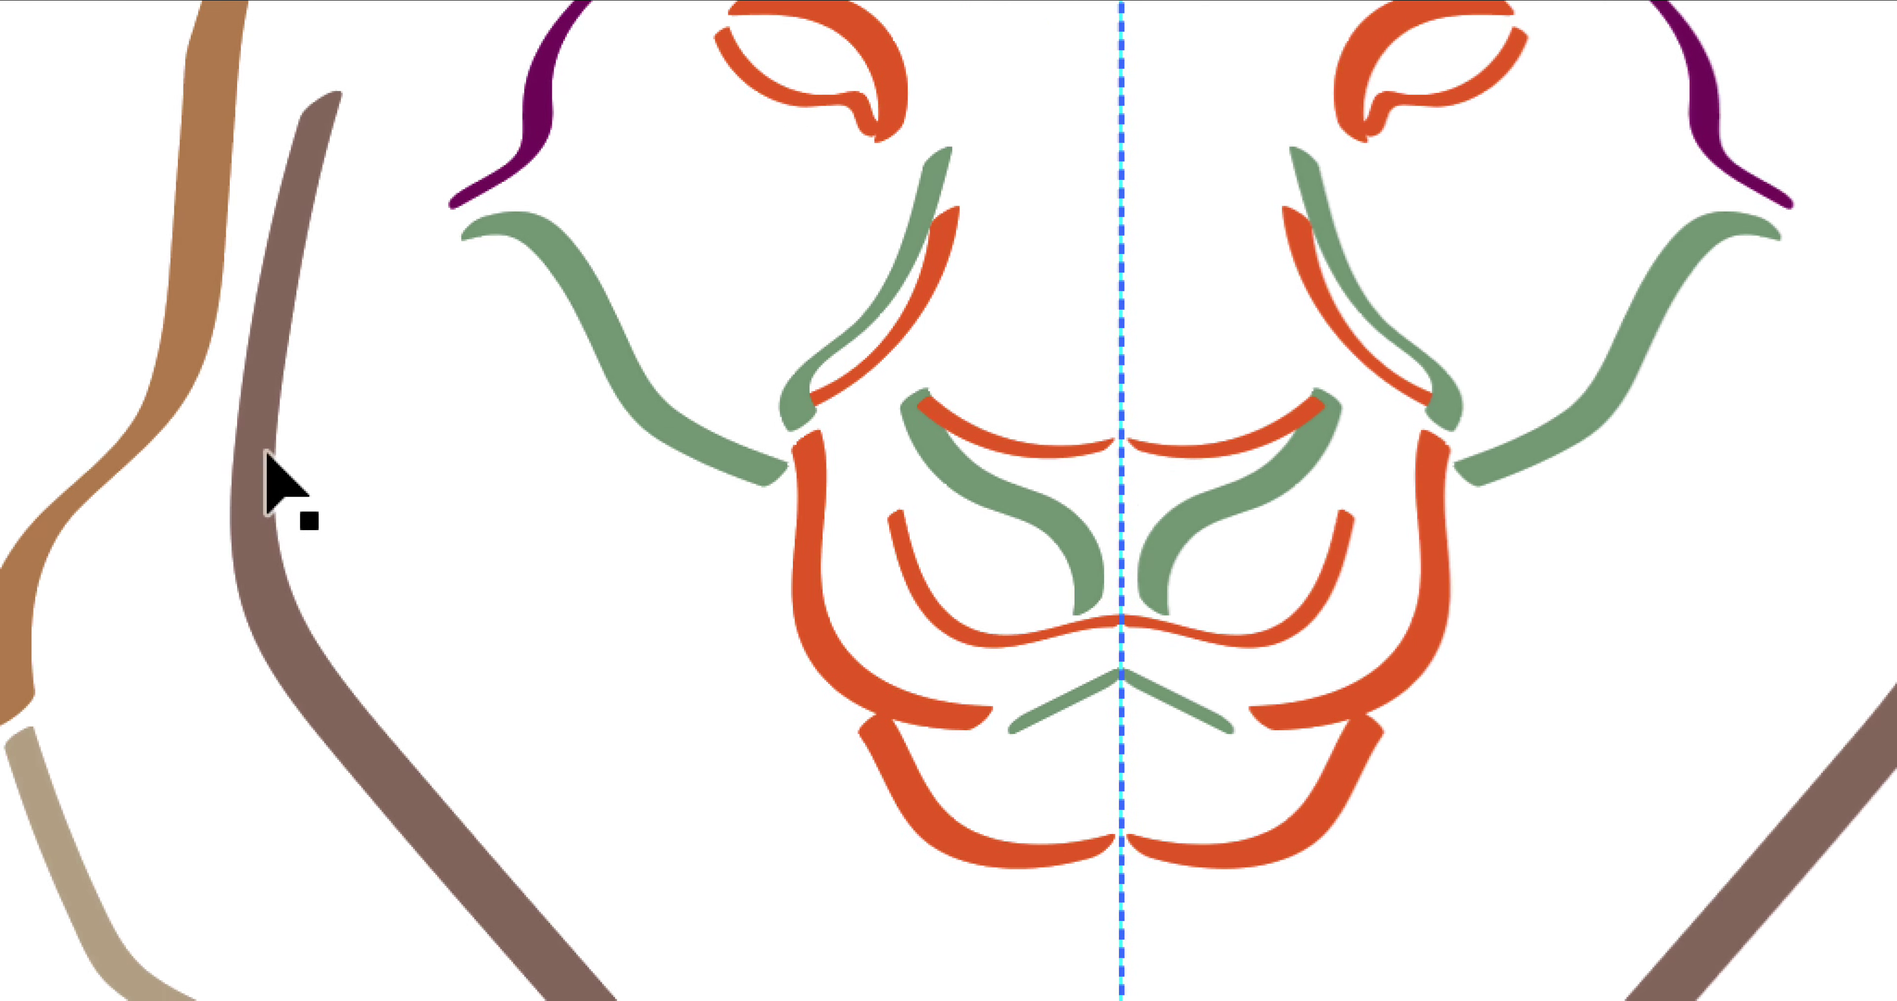
click(263, 471)
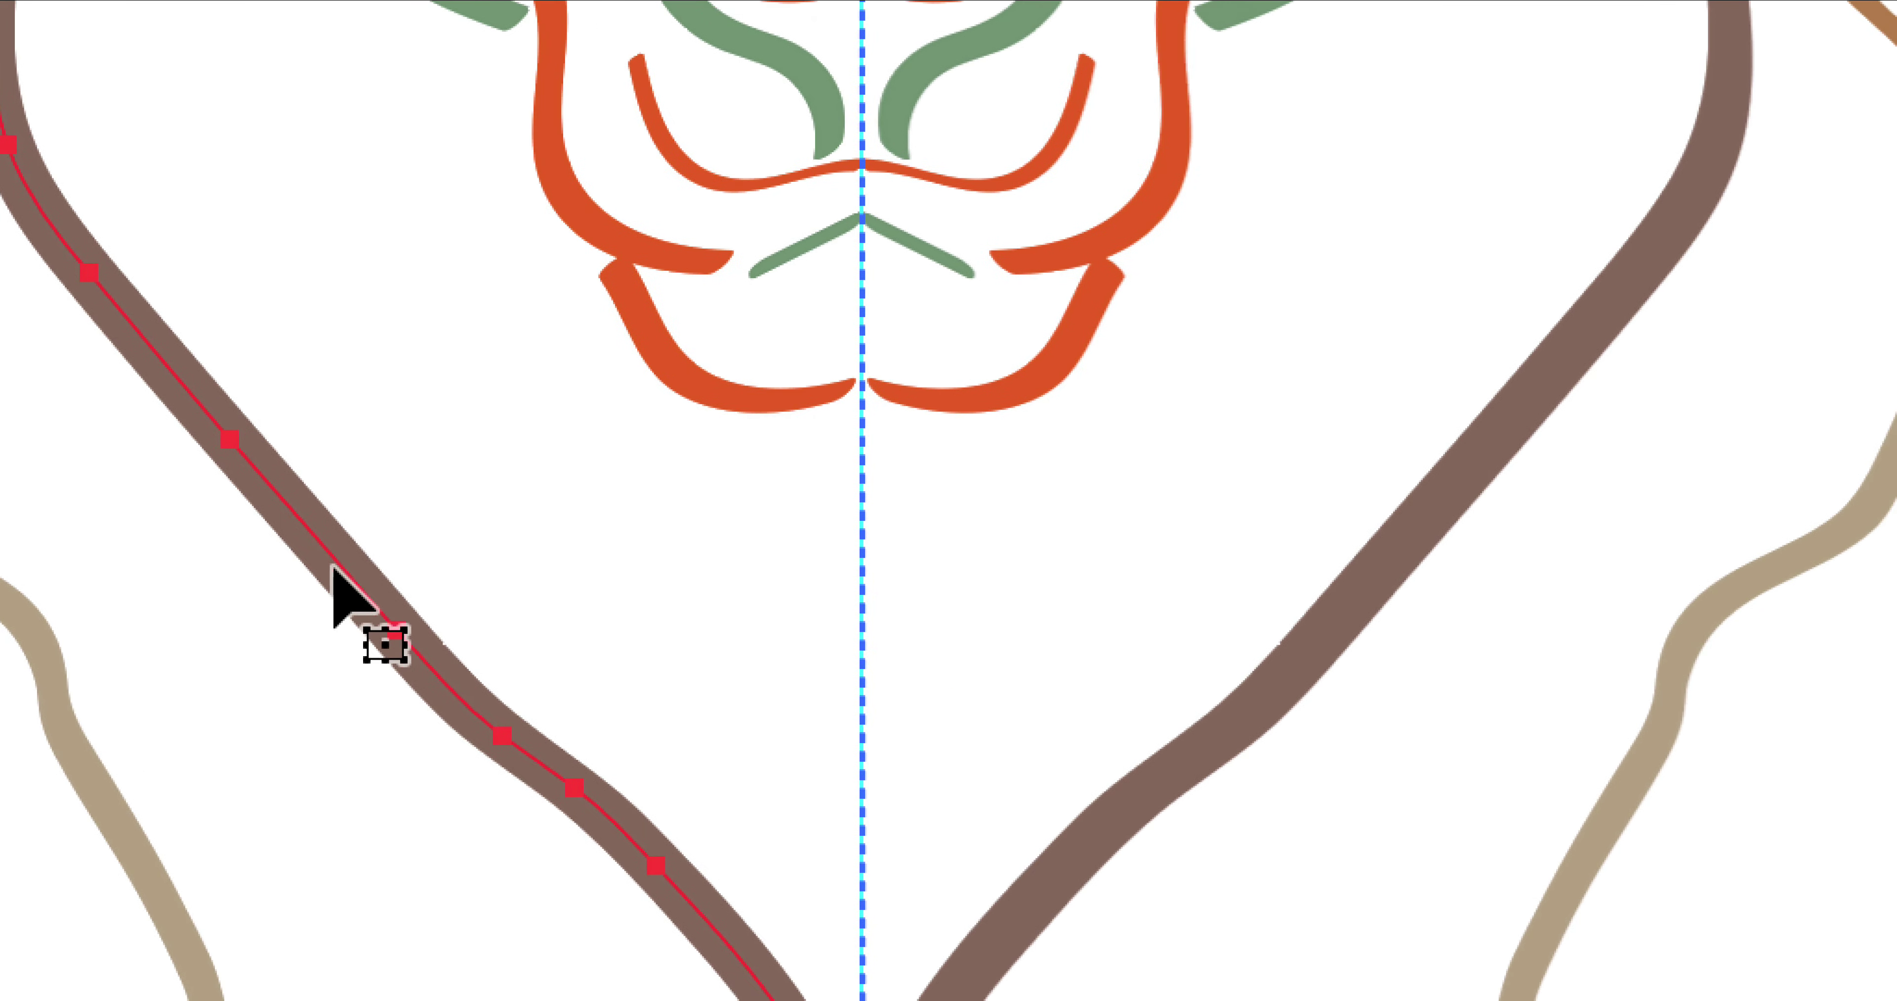
scroll(257, 567, down, 1)
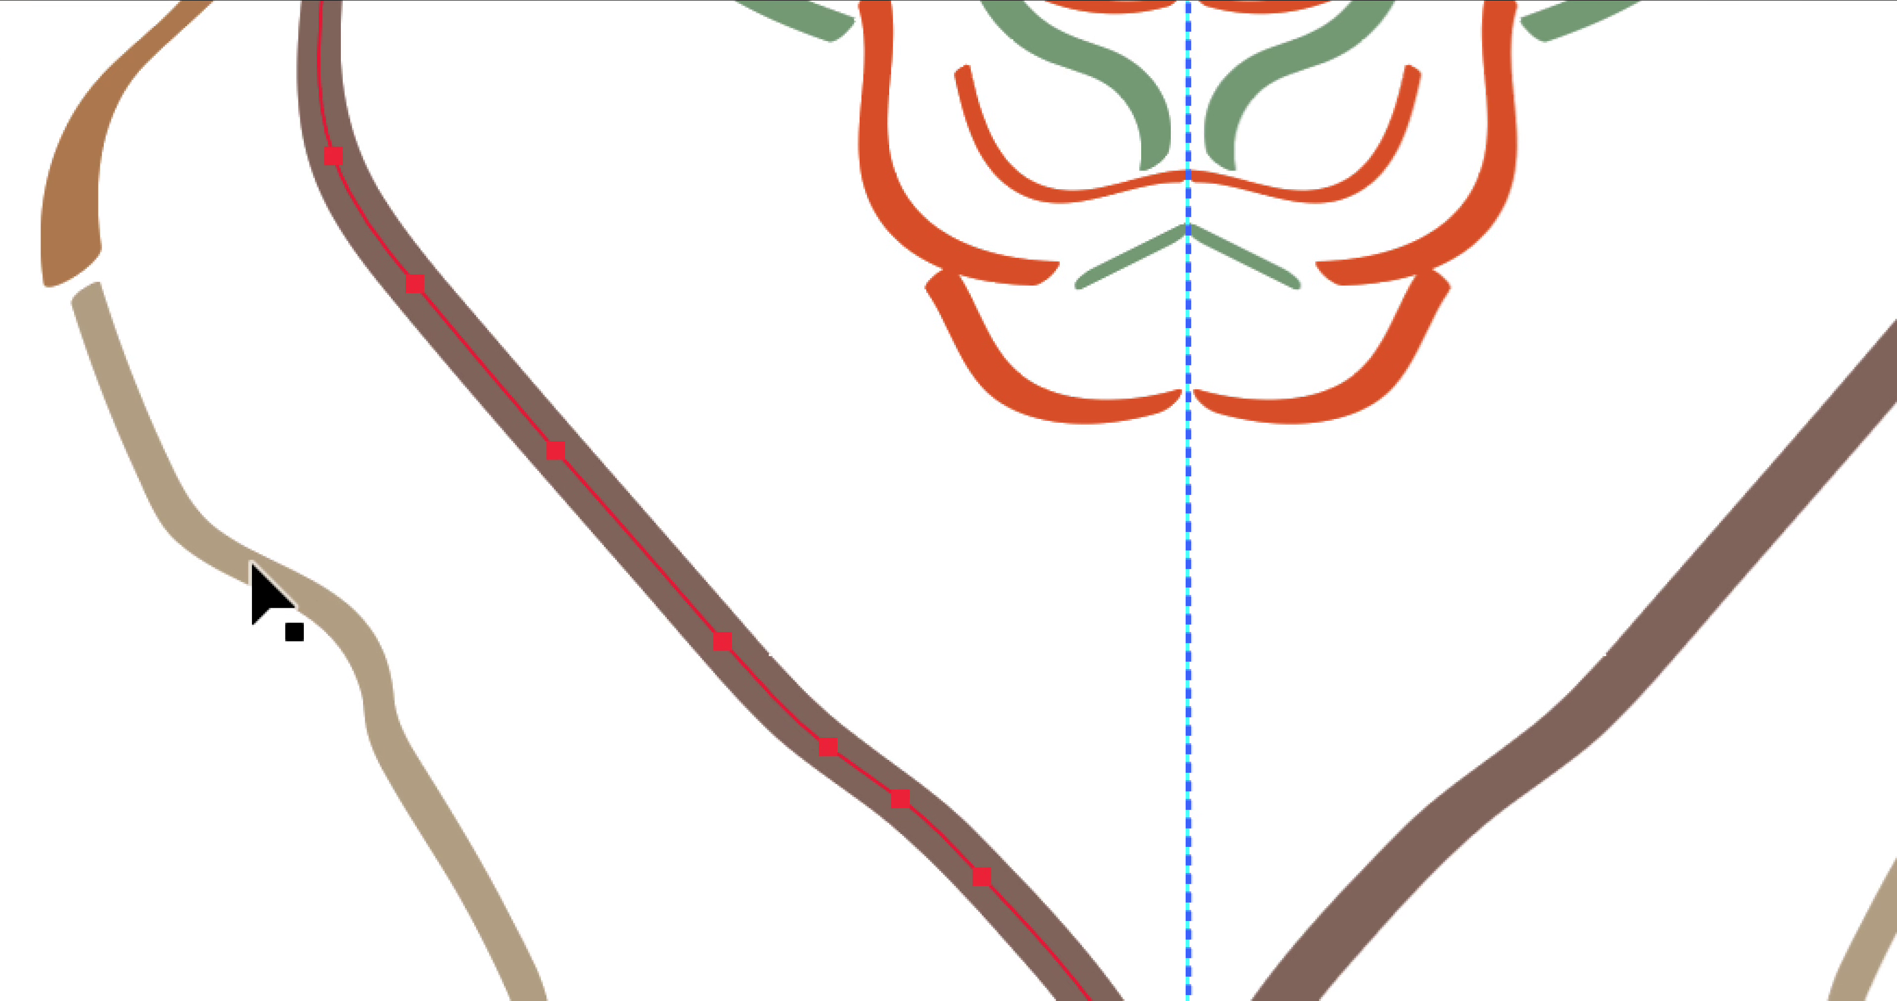
click(254, 571)
Step: Try a swirl with the Tourbillon tool midway along the beige mane path, then undo it
scroll(258, 588, down, 6)
key(shift+e)
scroll(284, 665, up, 5)
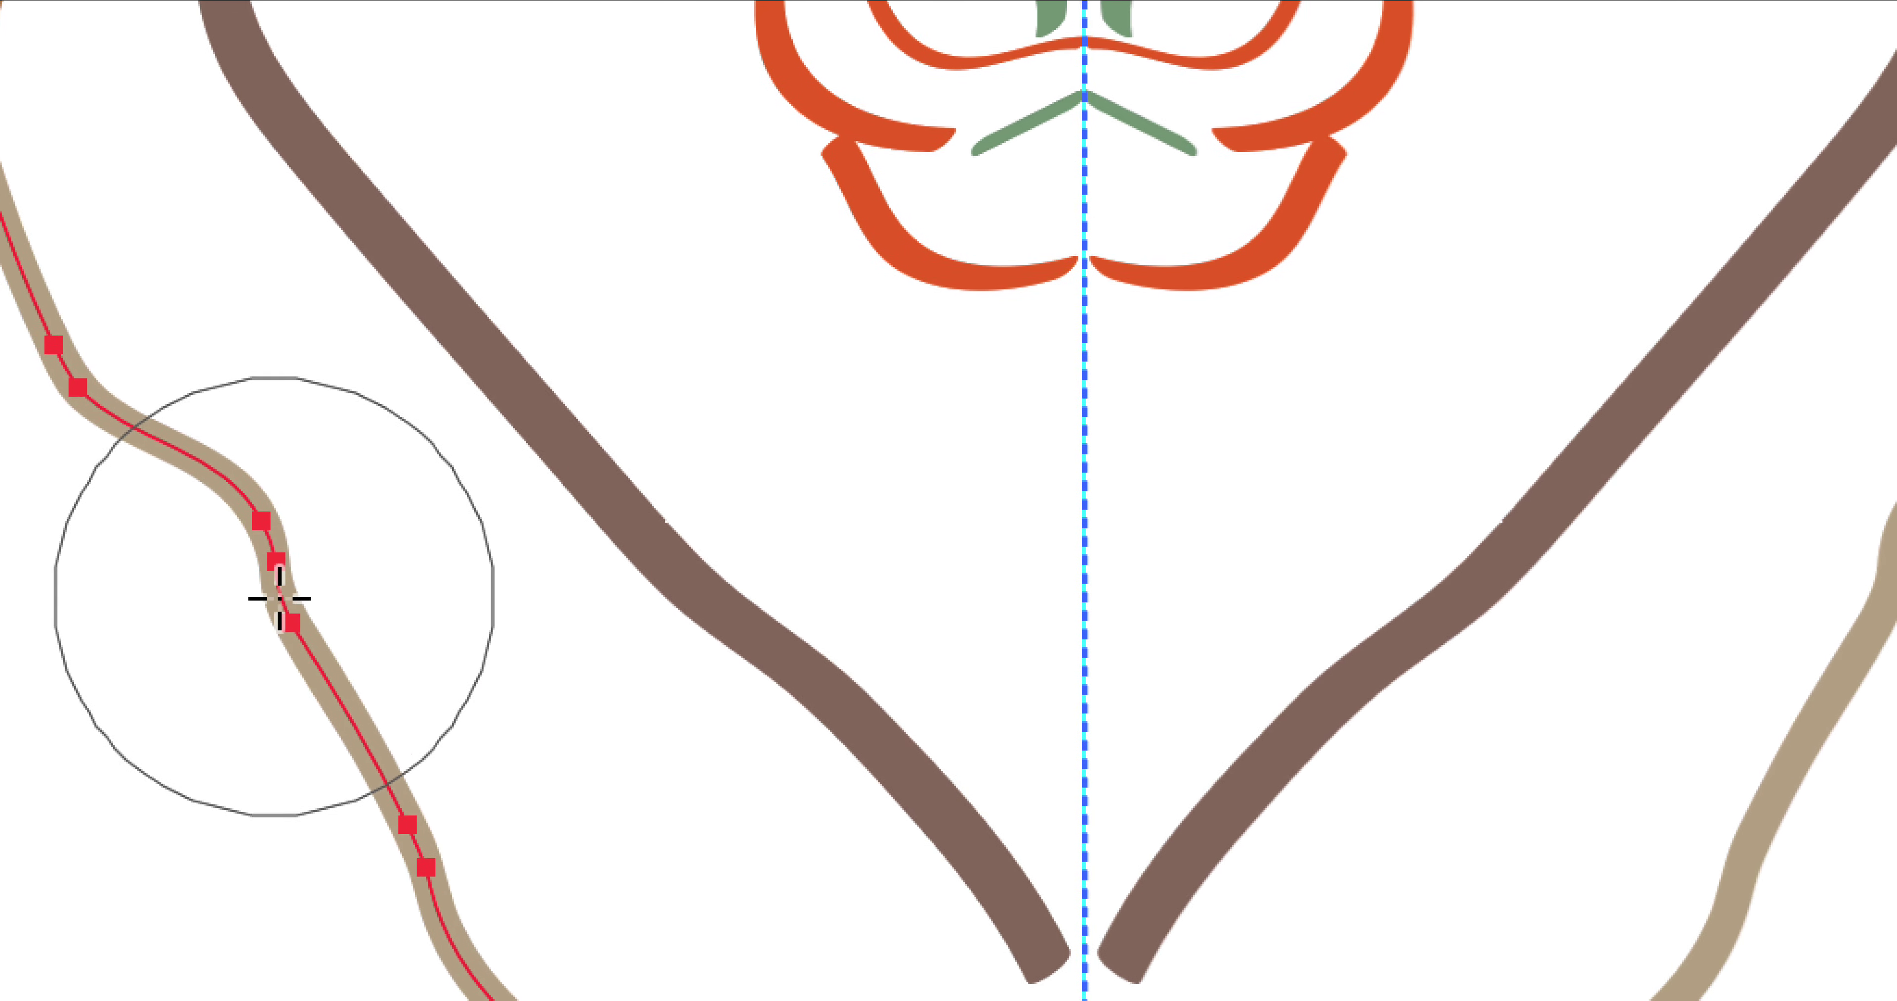
drag(275, 601, 279, 598)
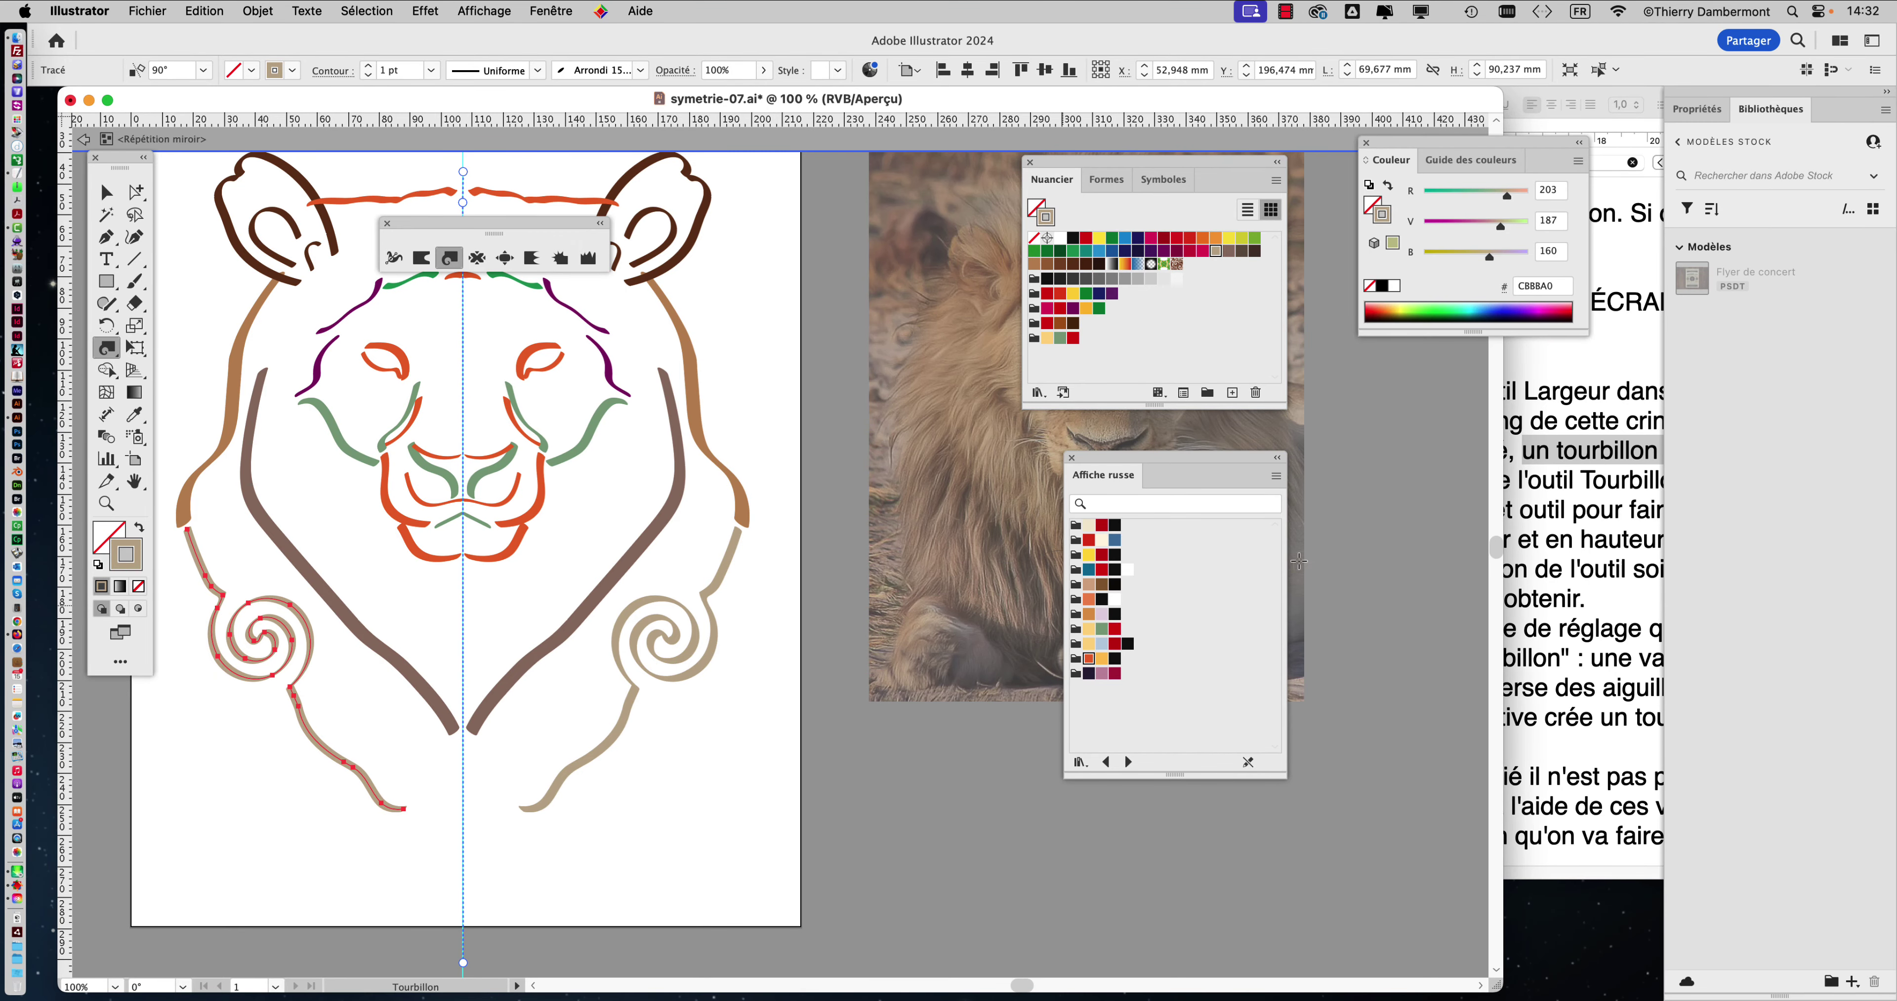
click(1639, 500)
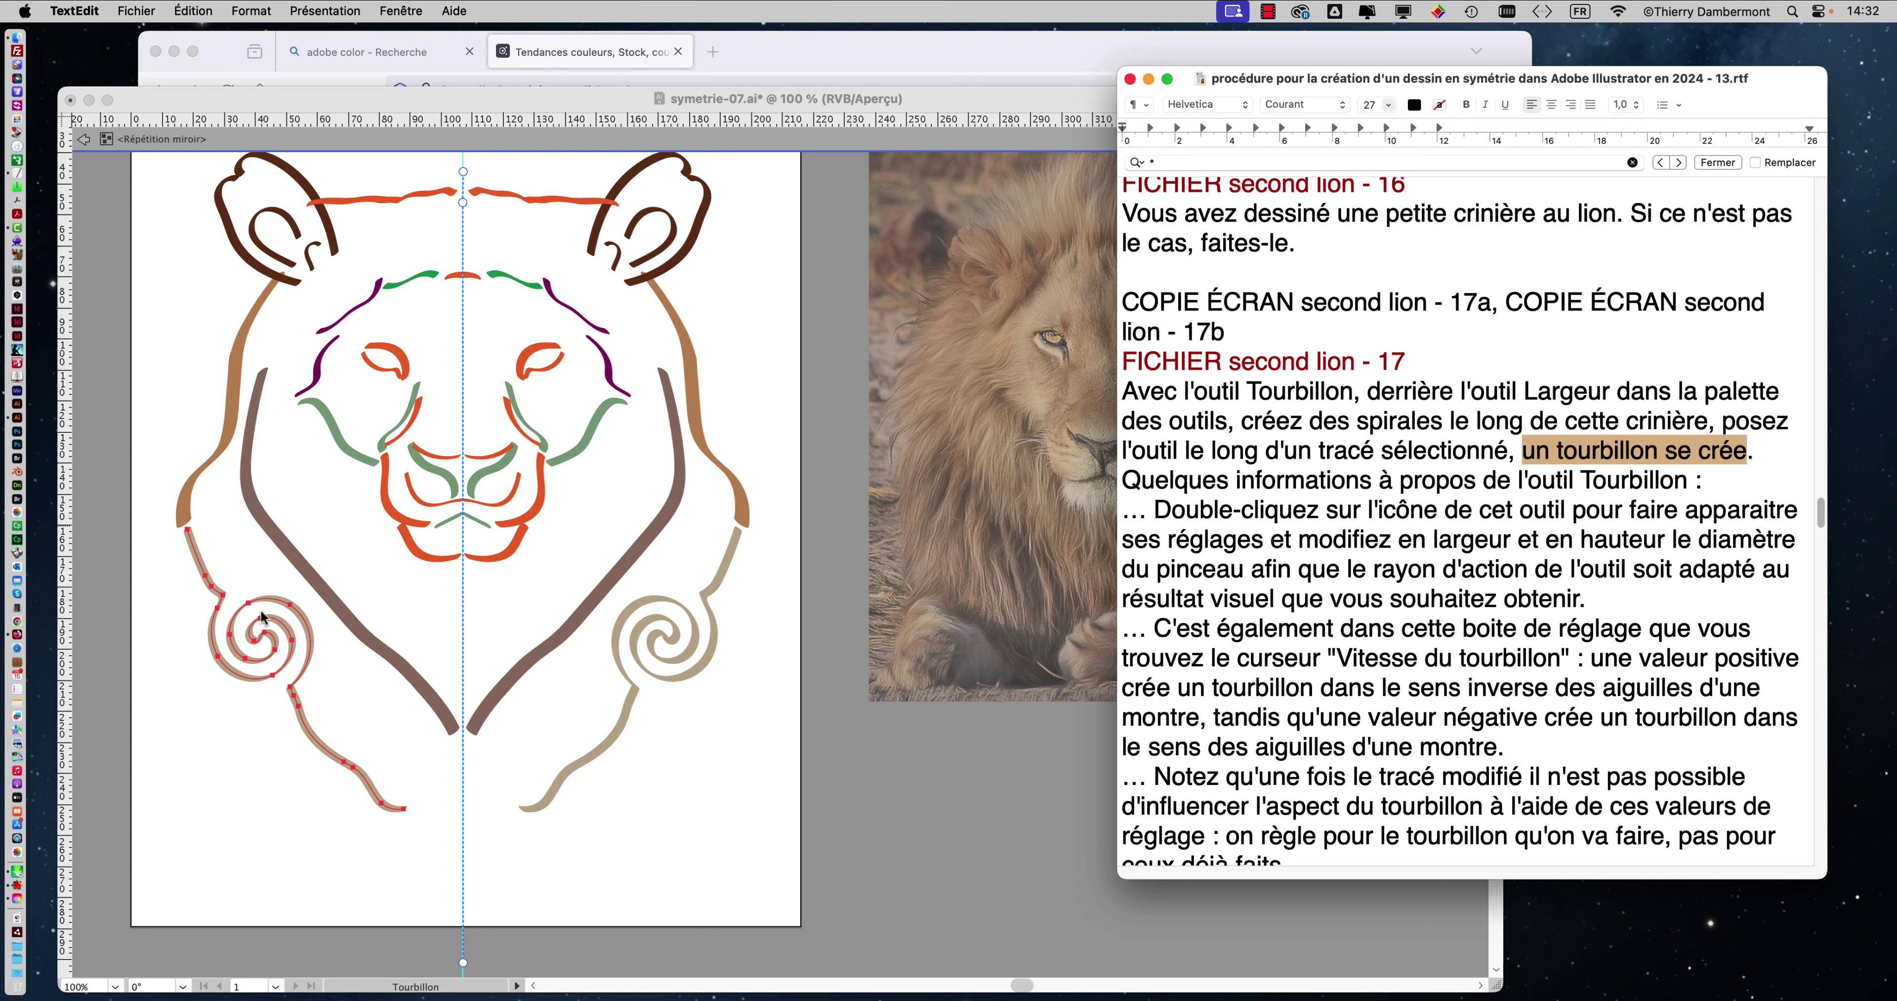
click(354, 104)
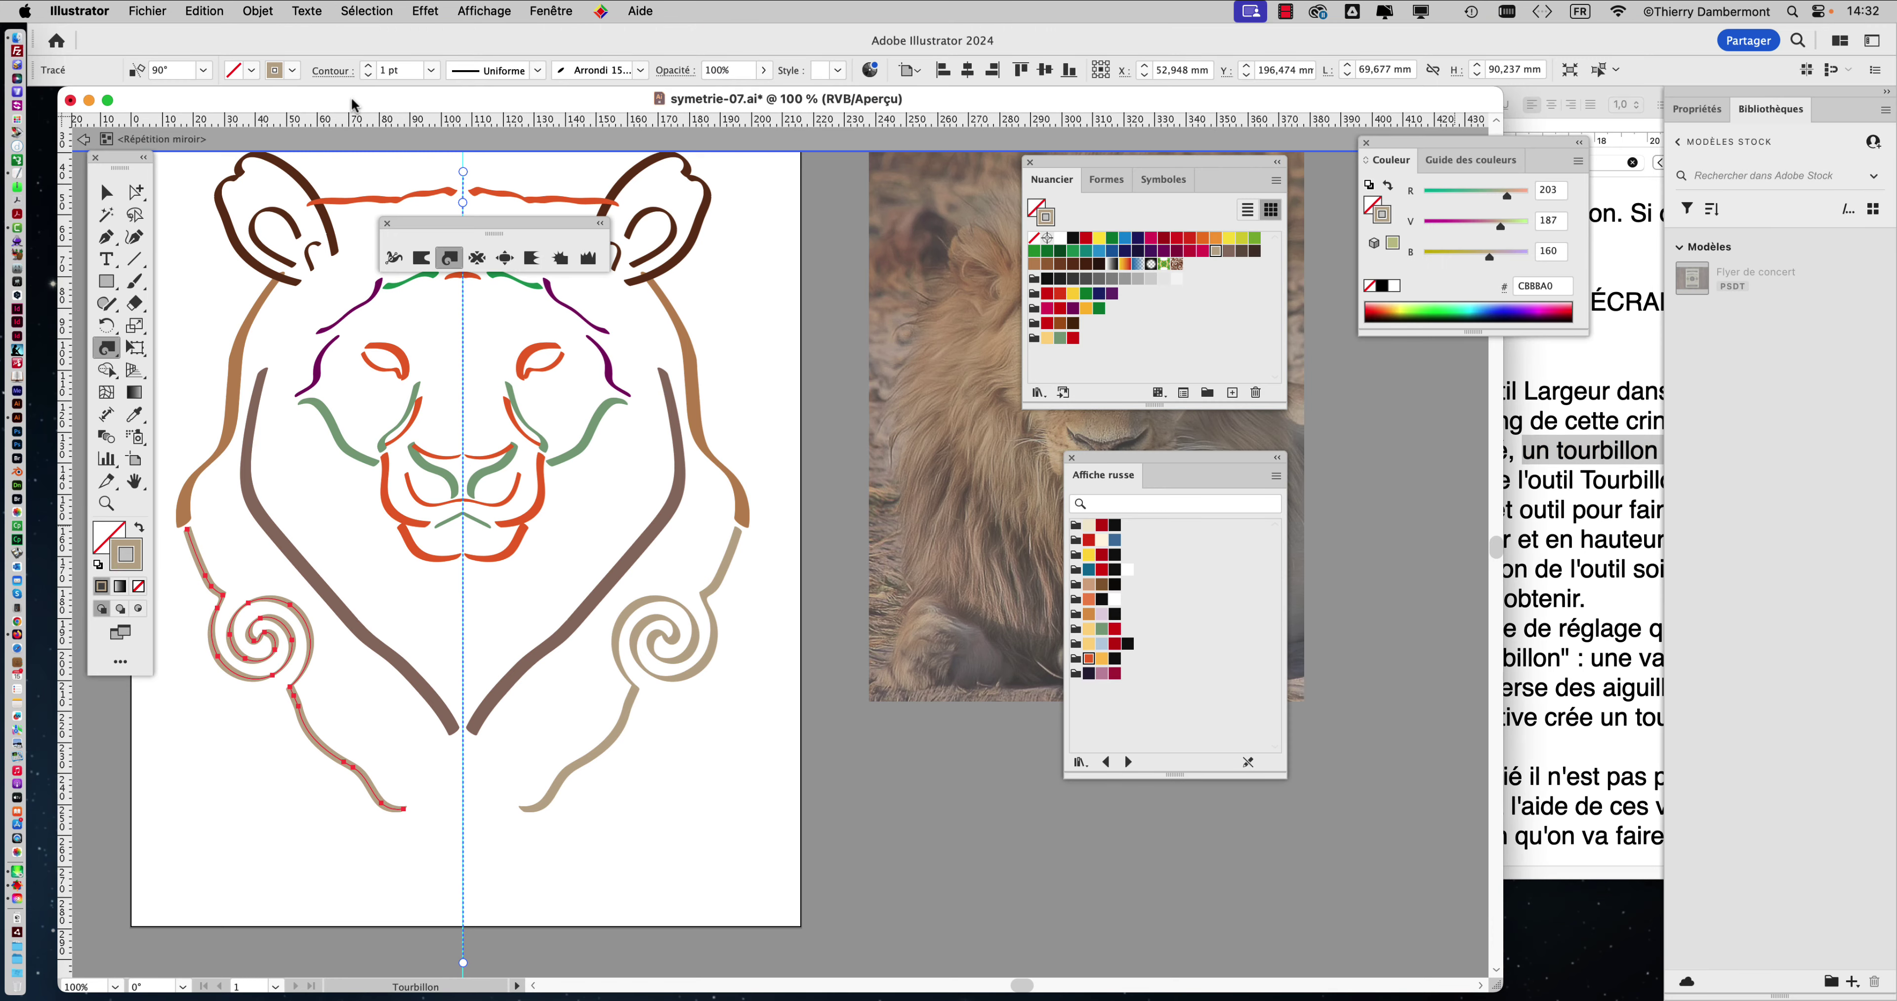
key(super+z)
Step: Switch to TextEdit and read the passage on opening the Tourbillon settings and adapting the brush width and height
click(1633, 487)
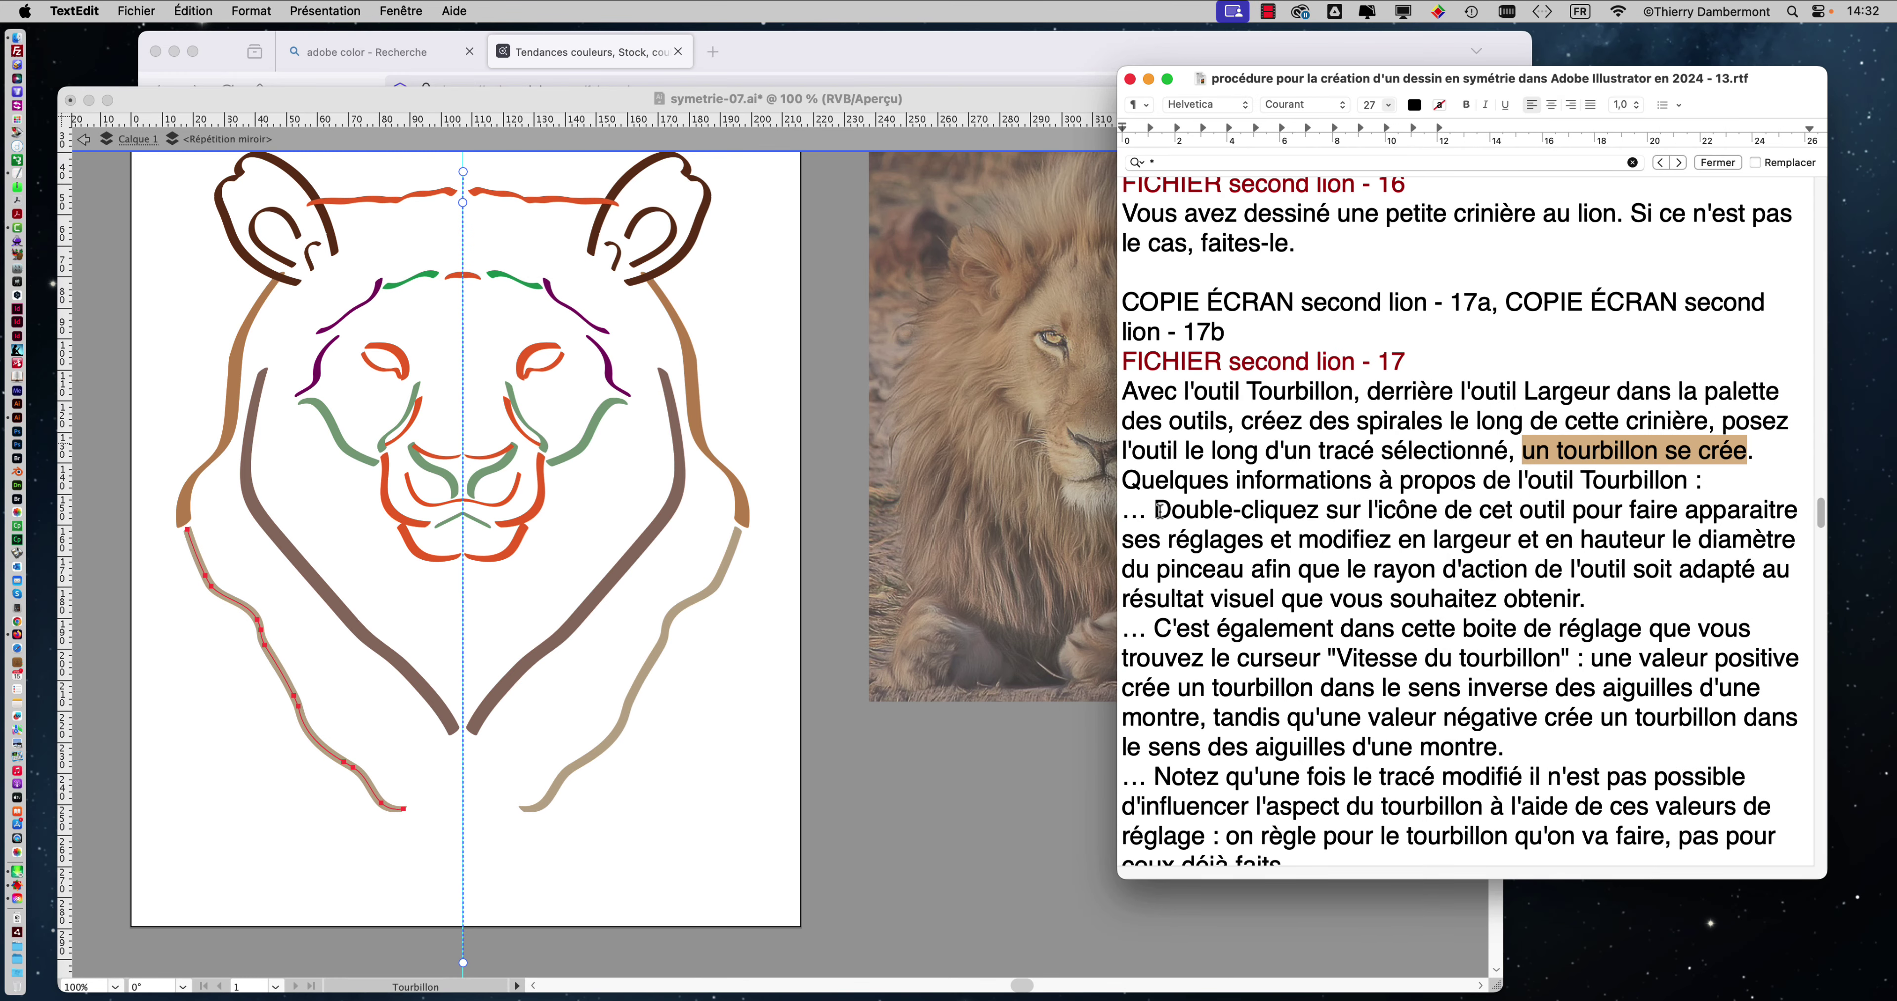
drag(1154, 509, 1788, 513)
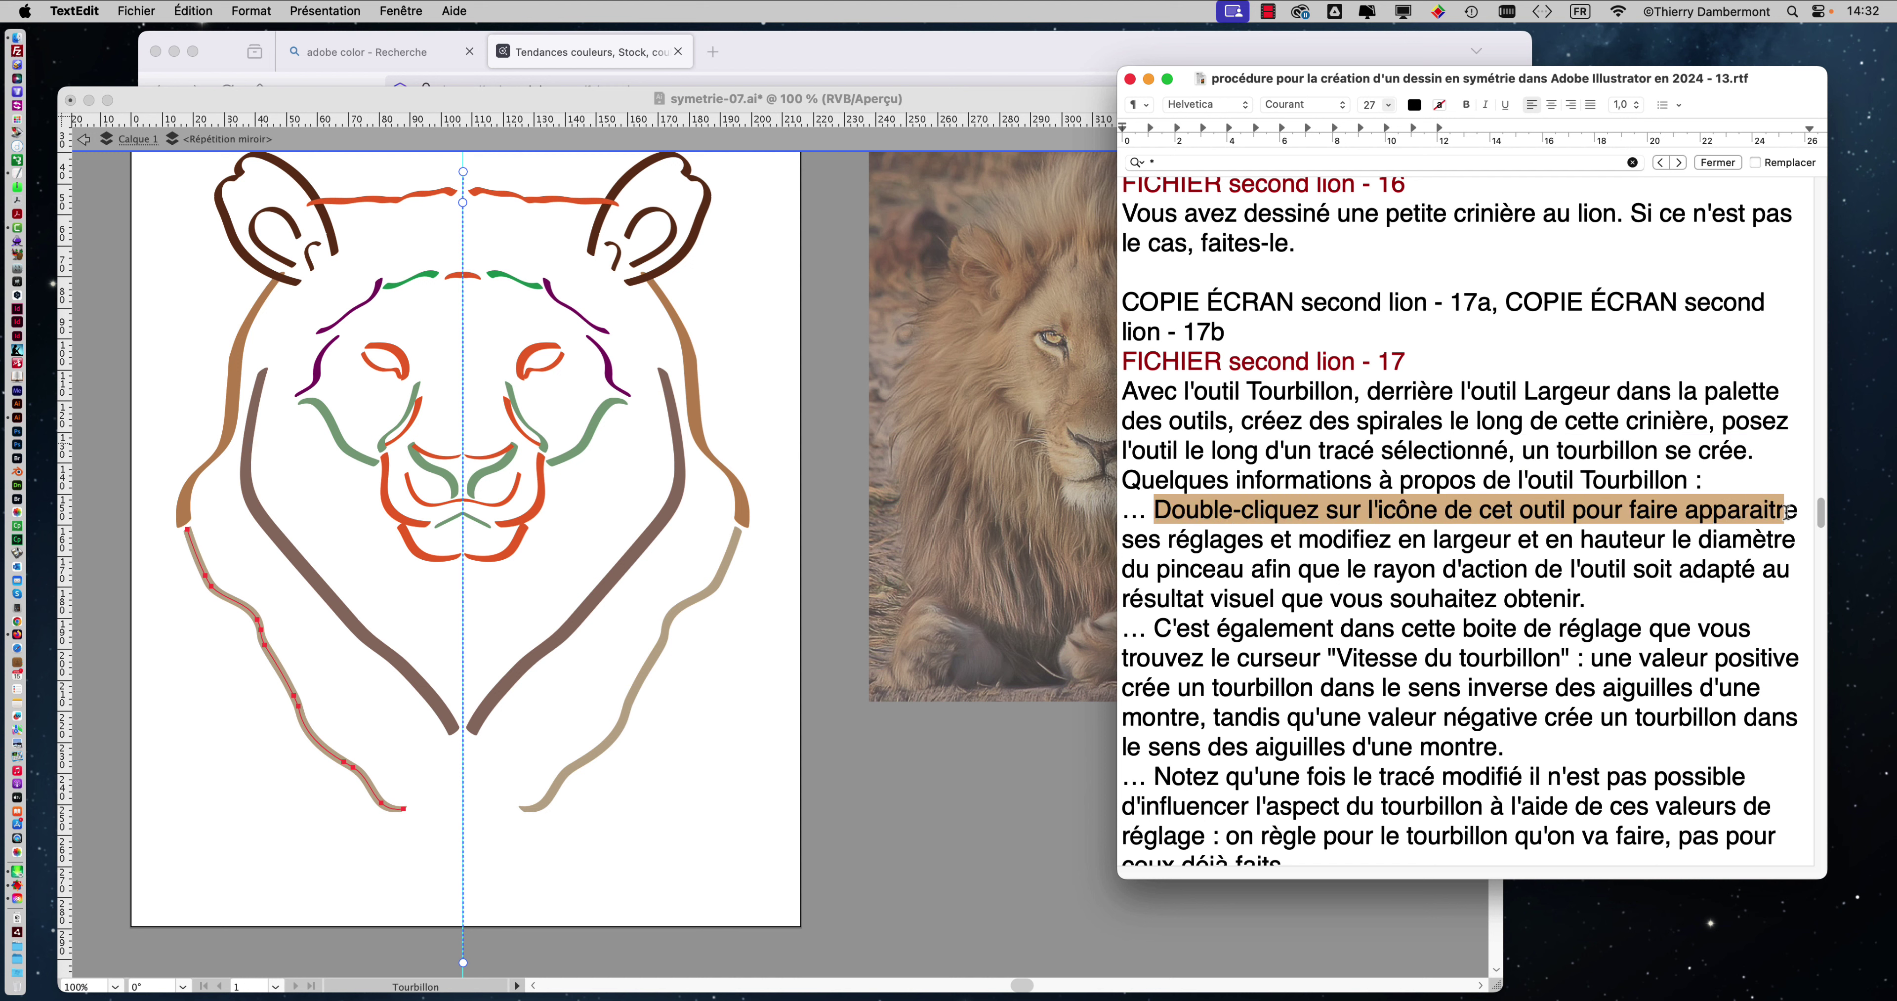
drag(1192, 544, 1794, 548)
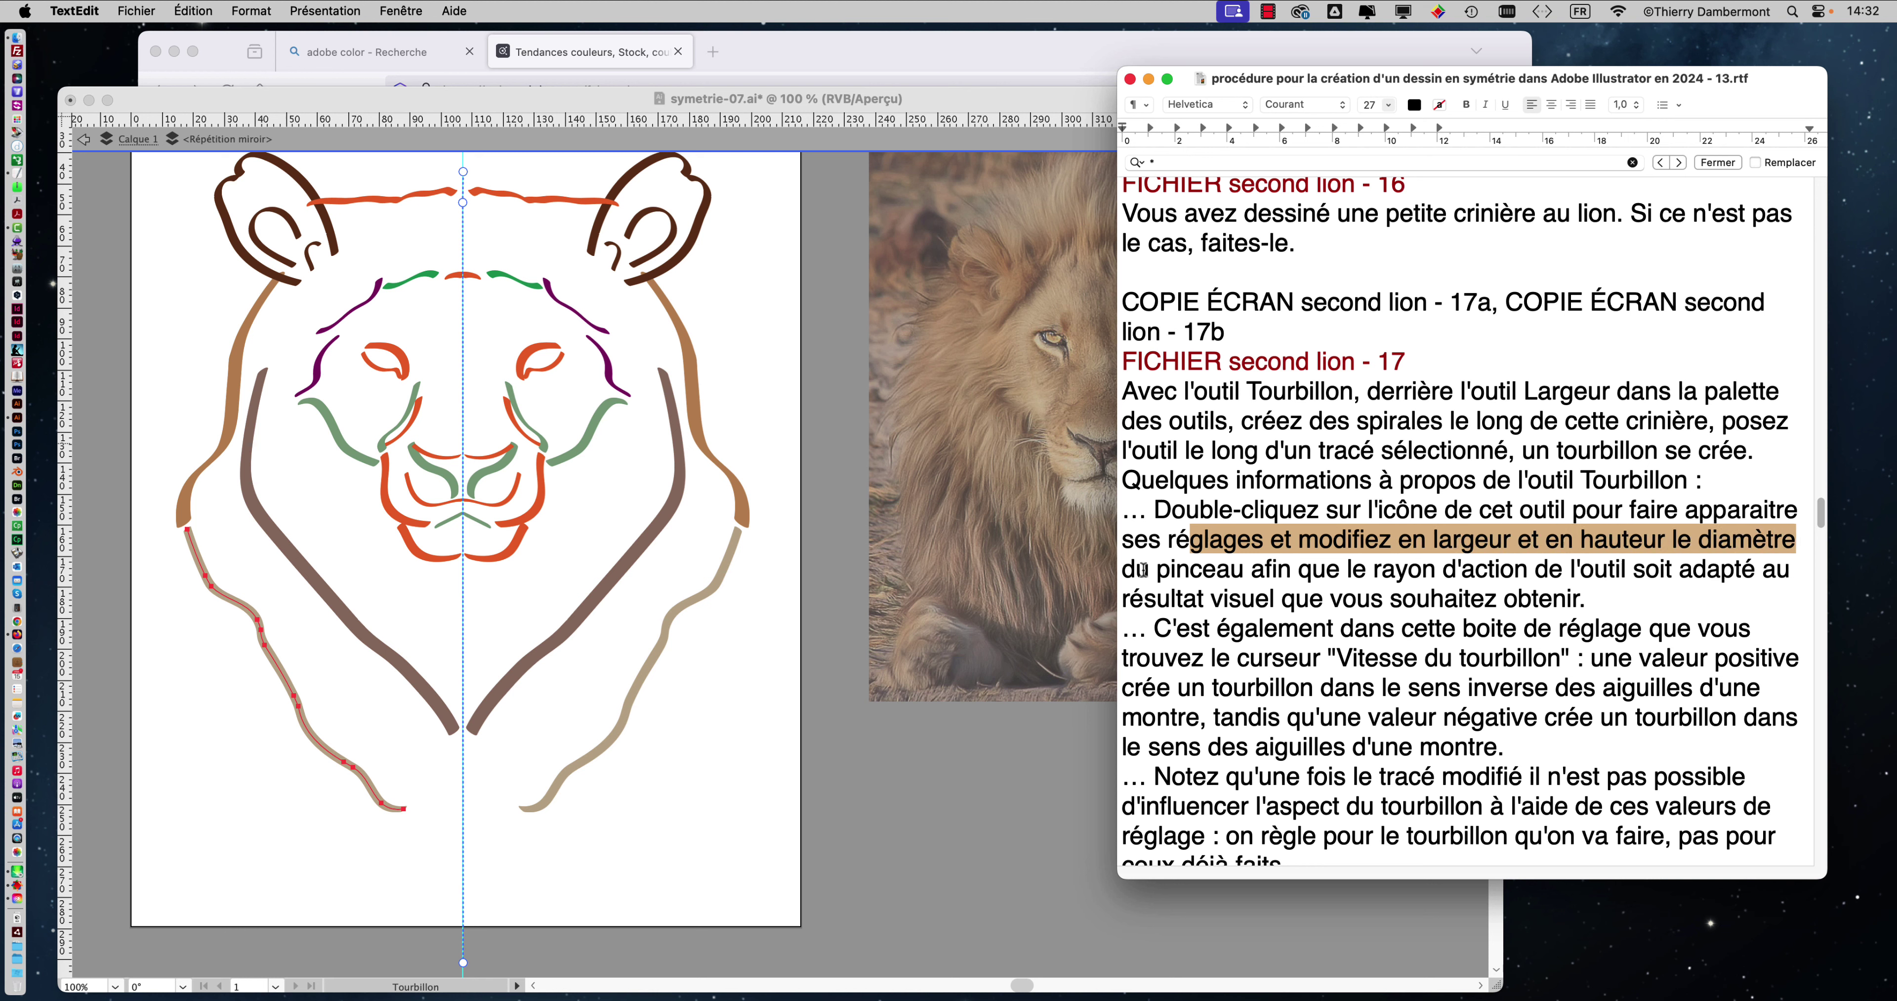
drag(1157, 571, 1544, 598)
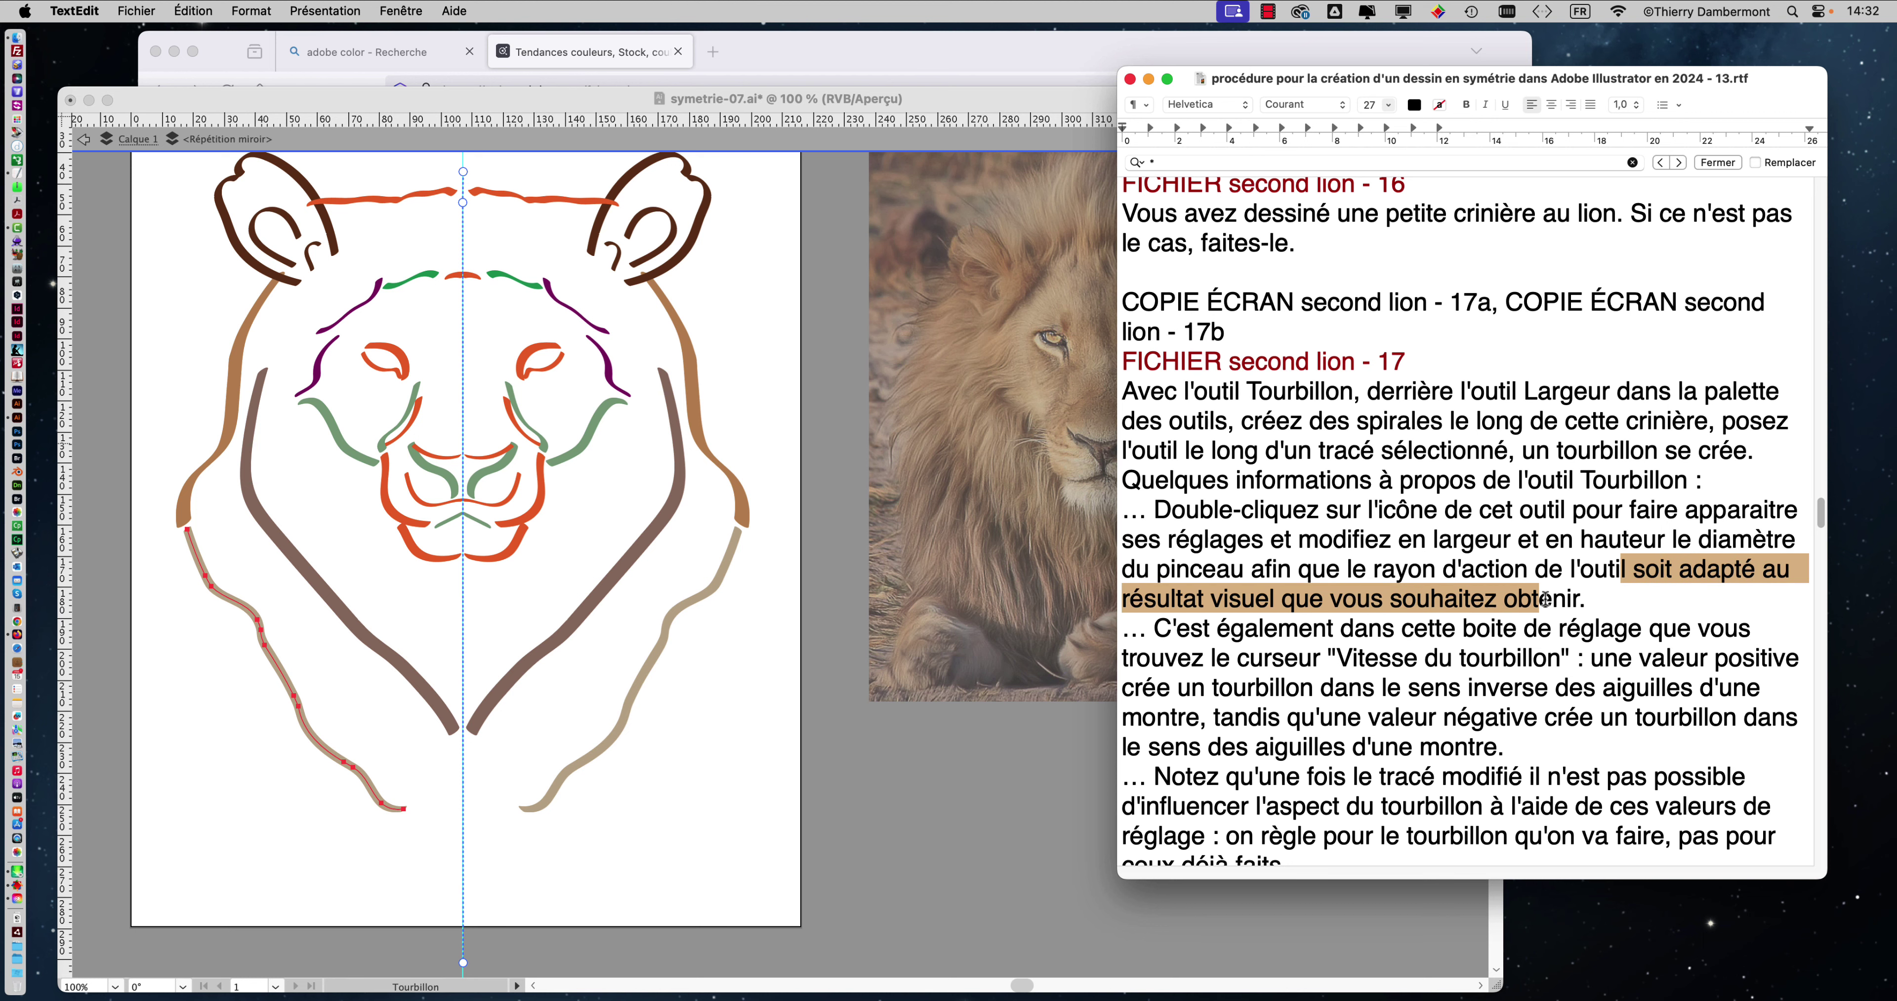
Step: Return to Illustrator, try another large swirl lower on the beige mane path, and undo it
click(353, 101)
drag(288, 679, 288, 679)
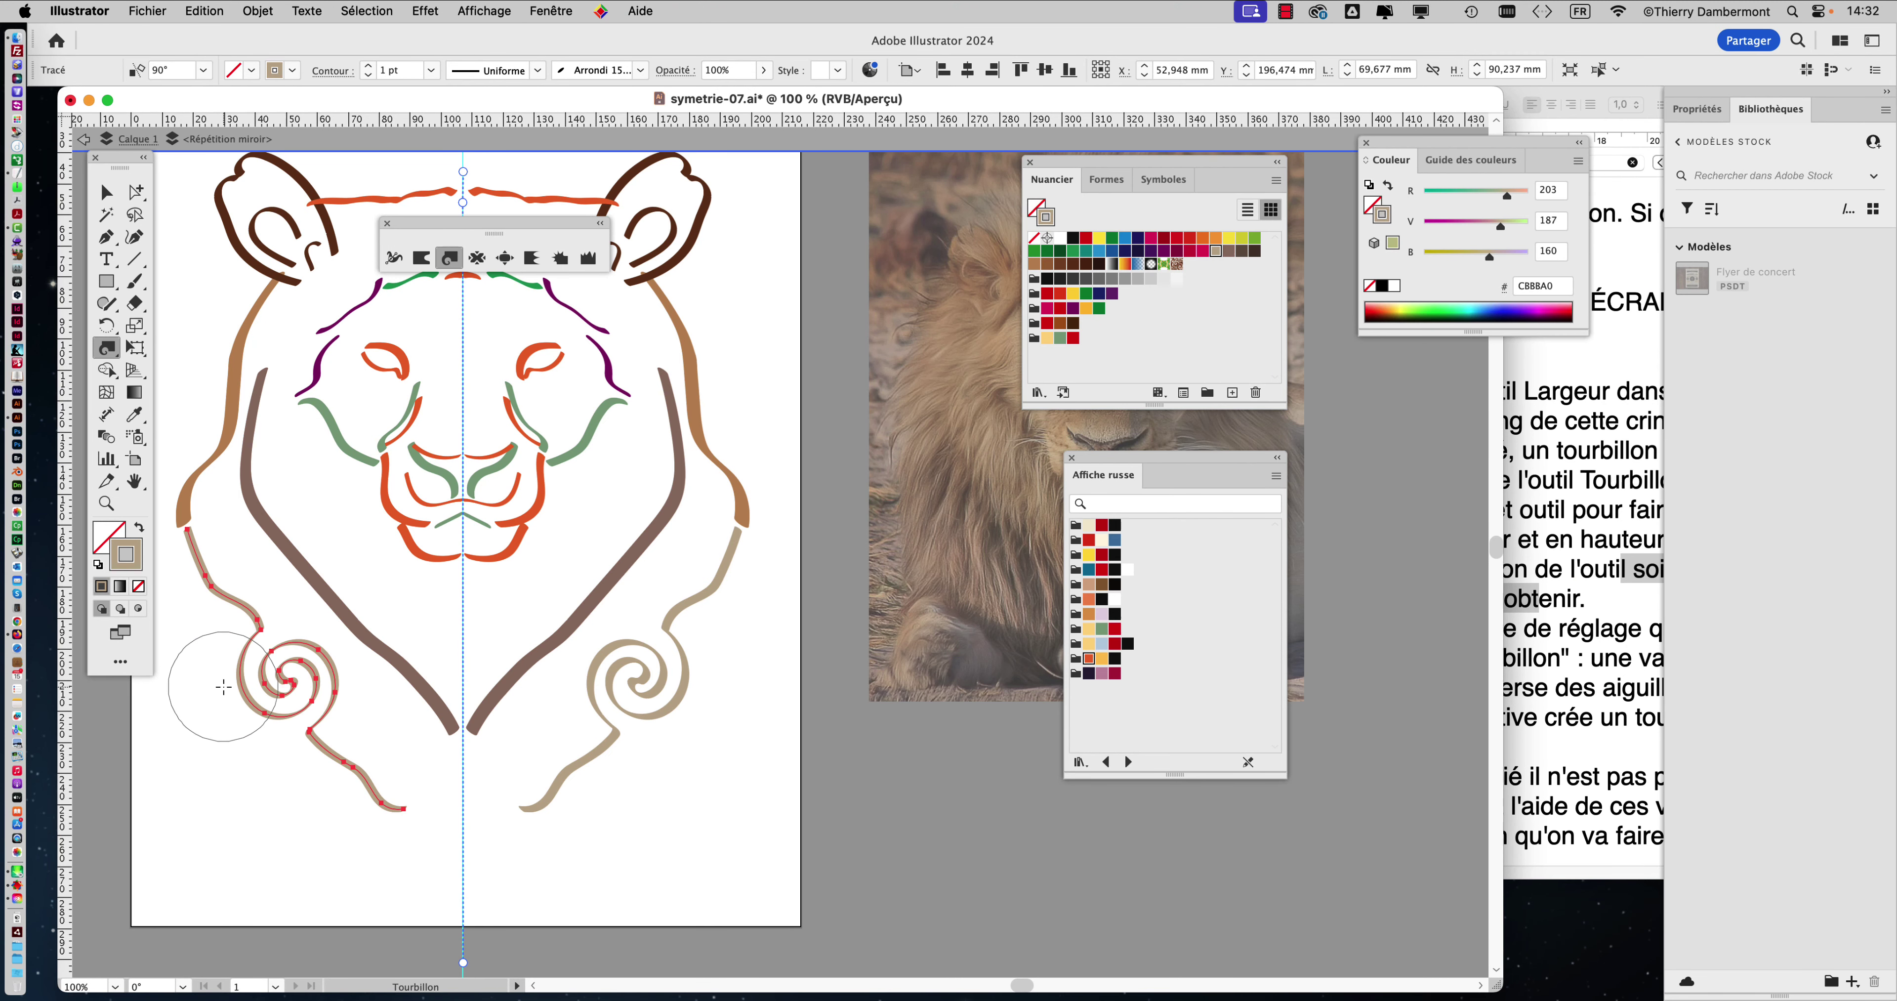
key(super+z)
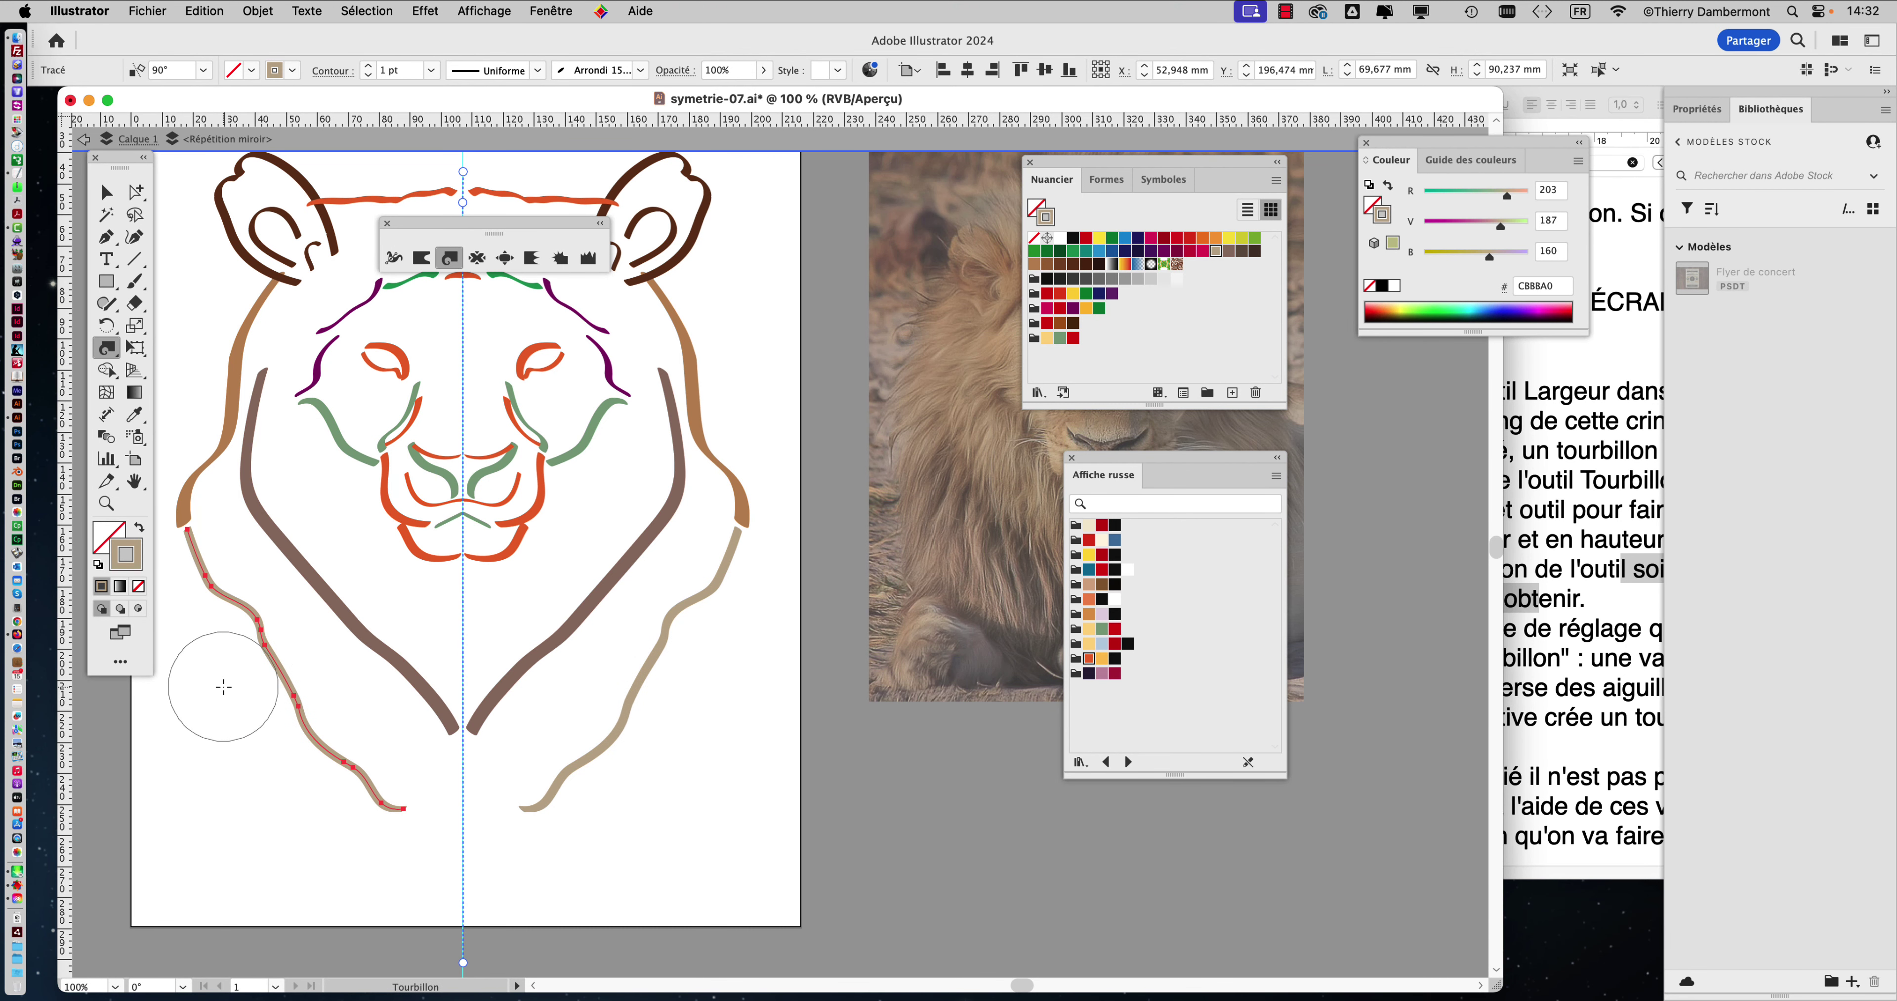
Step: Move the floating tool palette clear of the lion's face and set the Tourbillon tool's width and height to 15 mm
drag(441, 240, 760, 301)
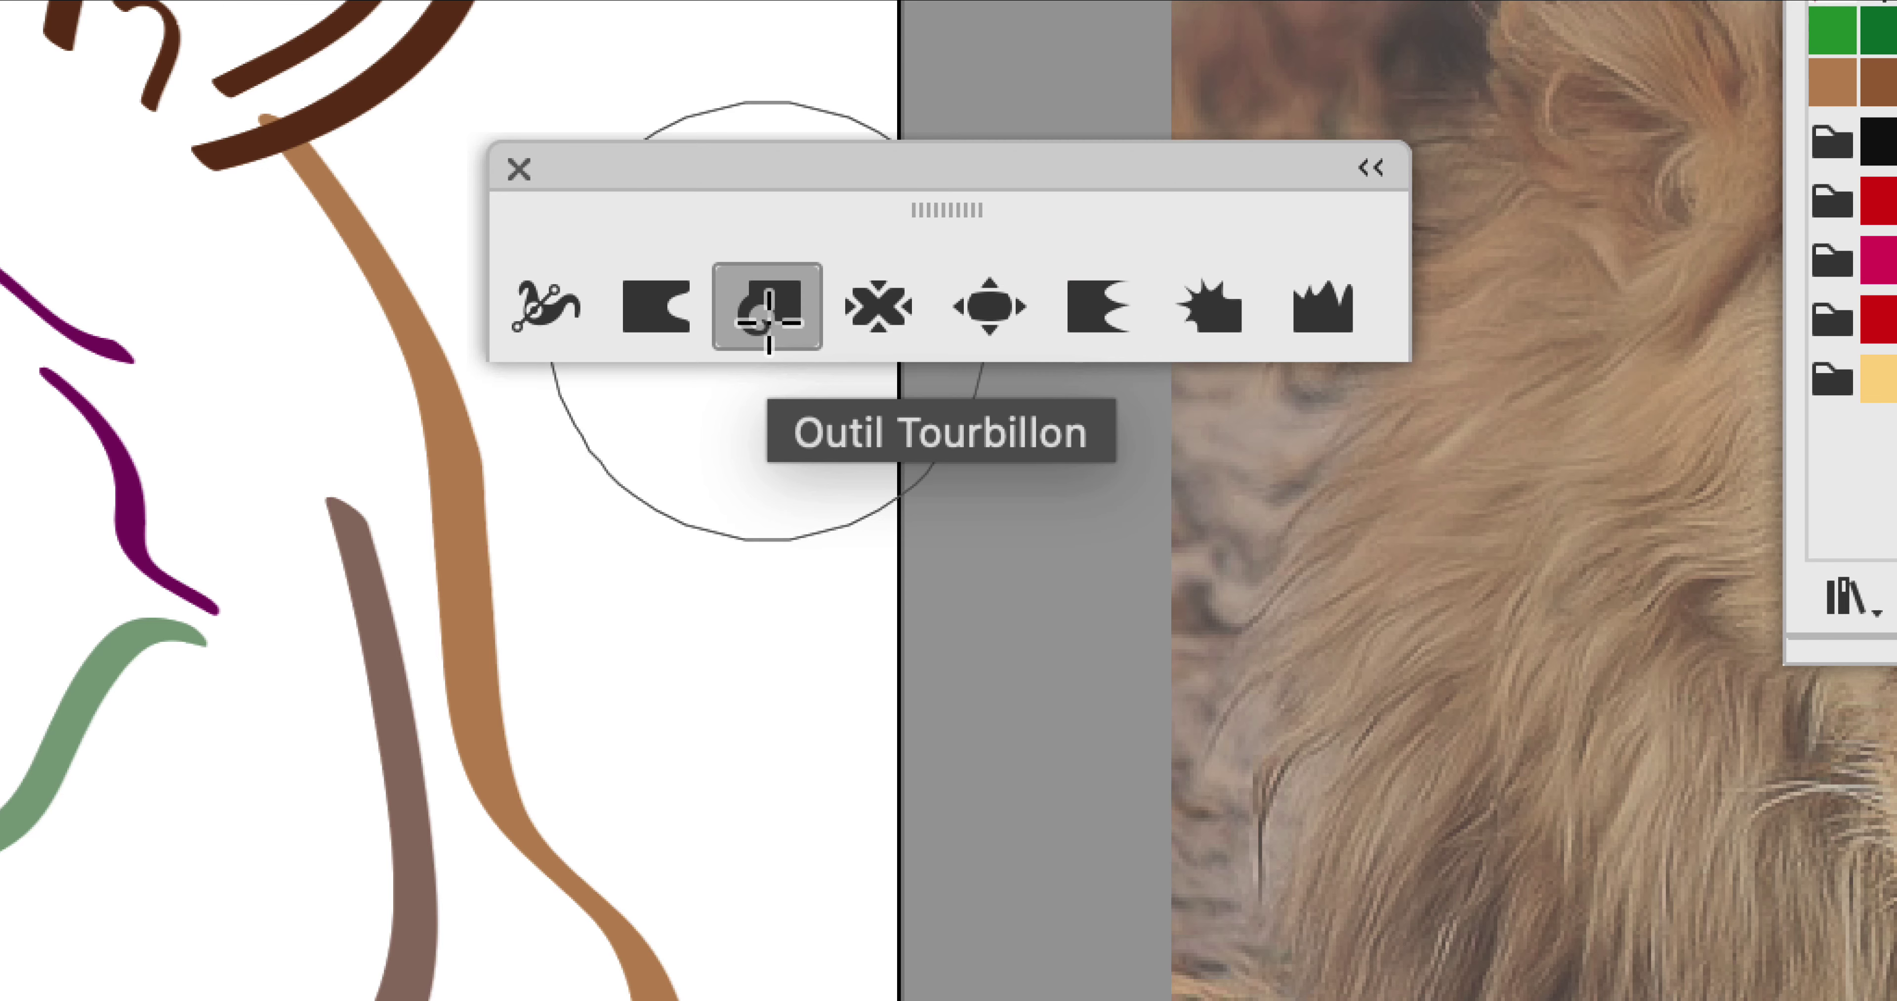
double_click(769, 338)
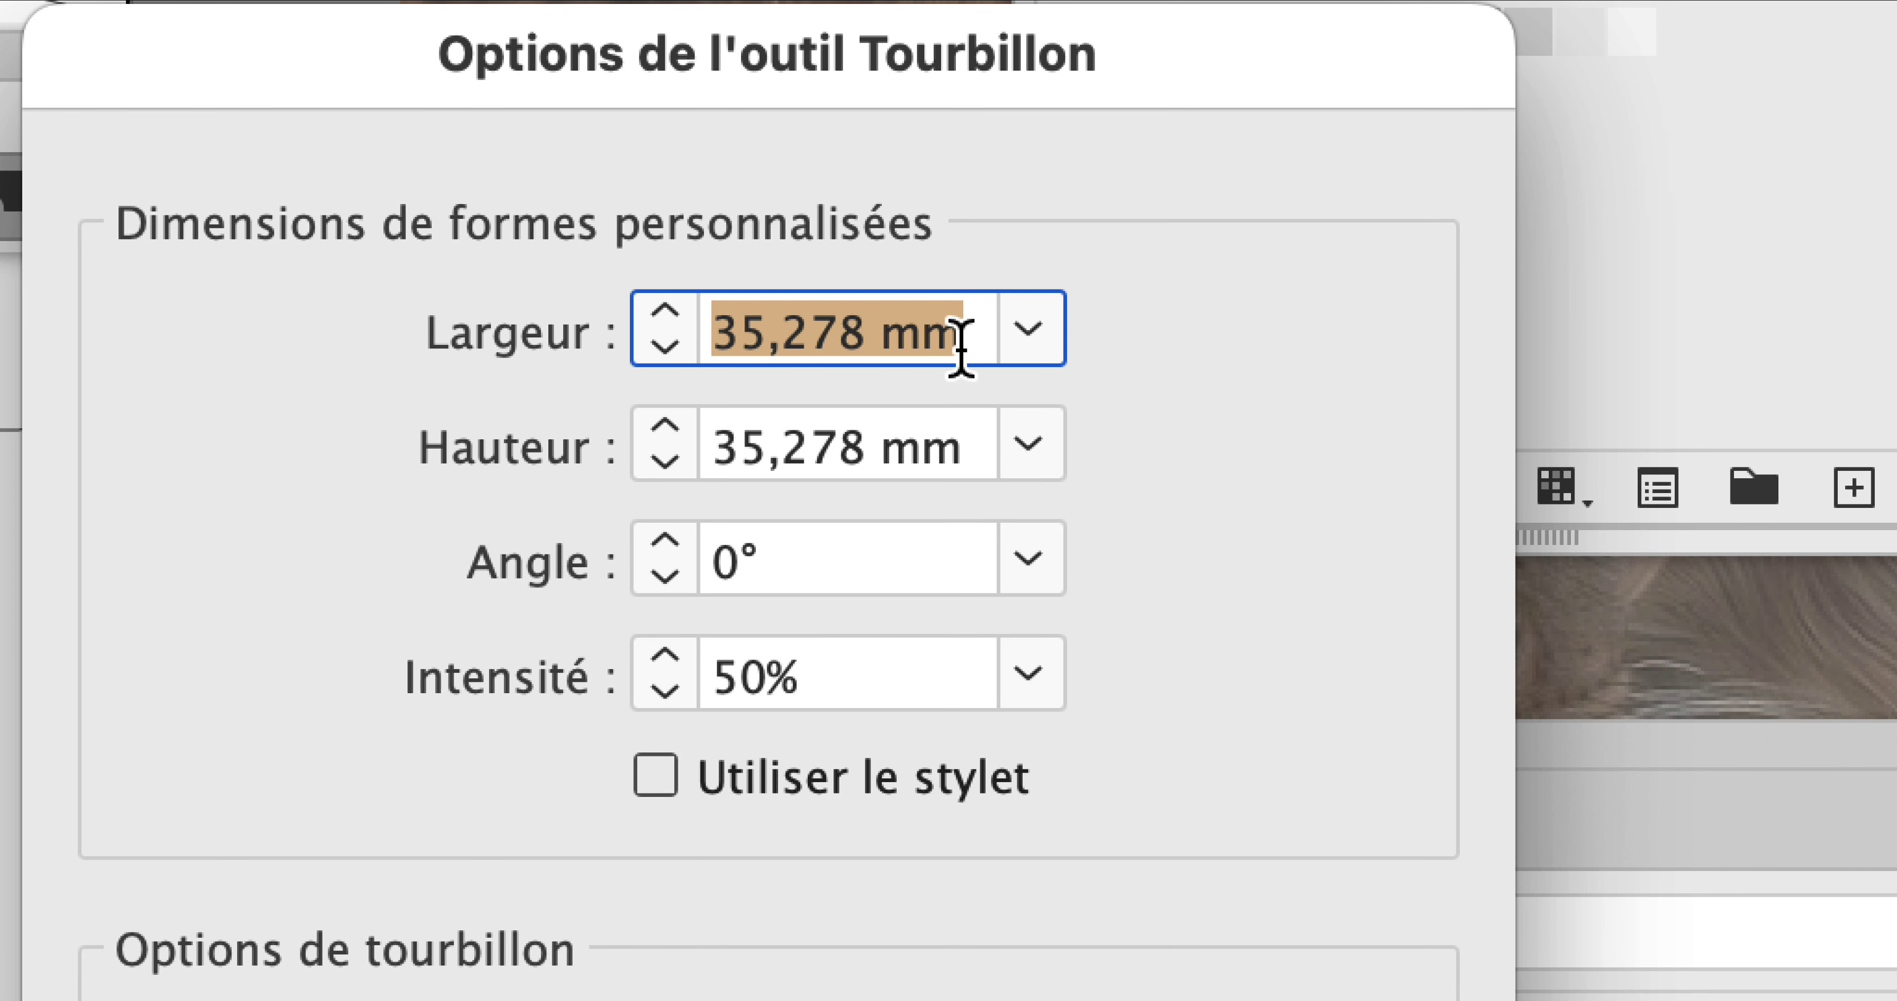
text(15)
key(Tab)
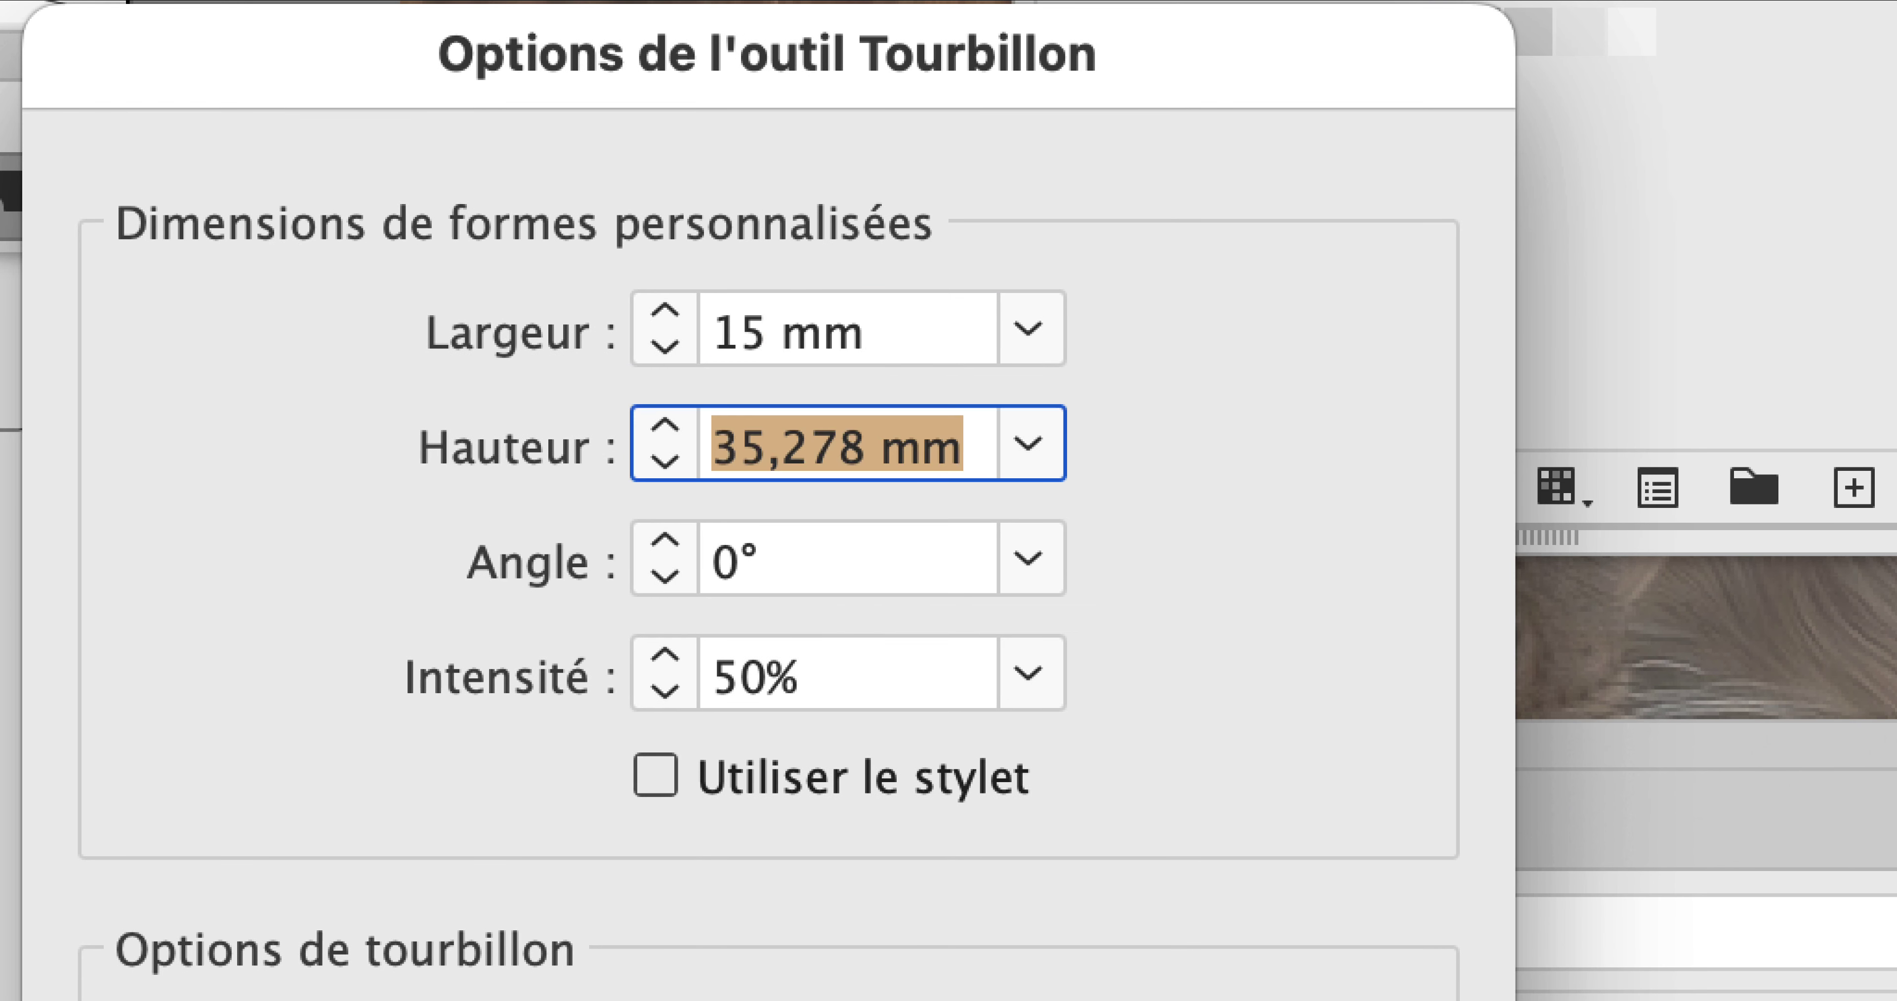
text(15)
key(Tab)
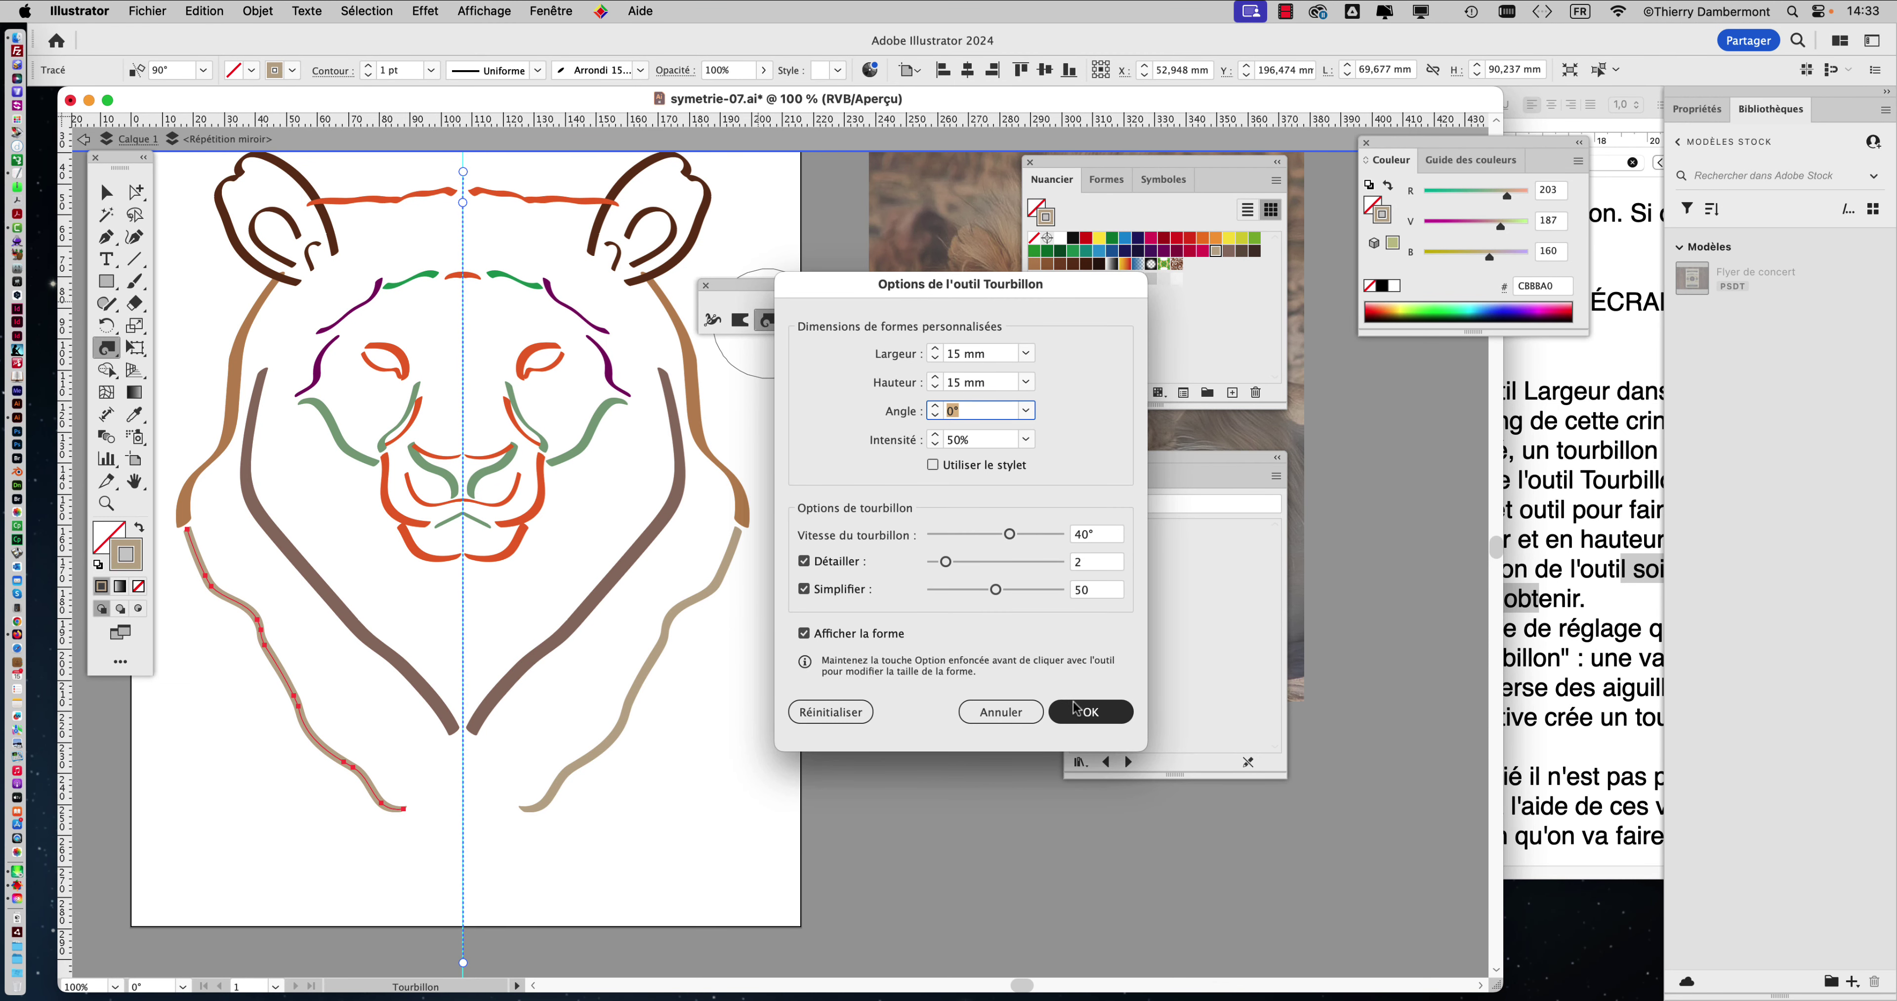
click(1085, 711)
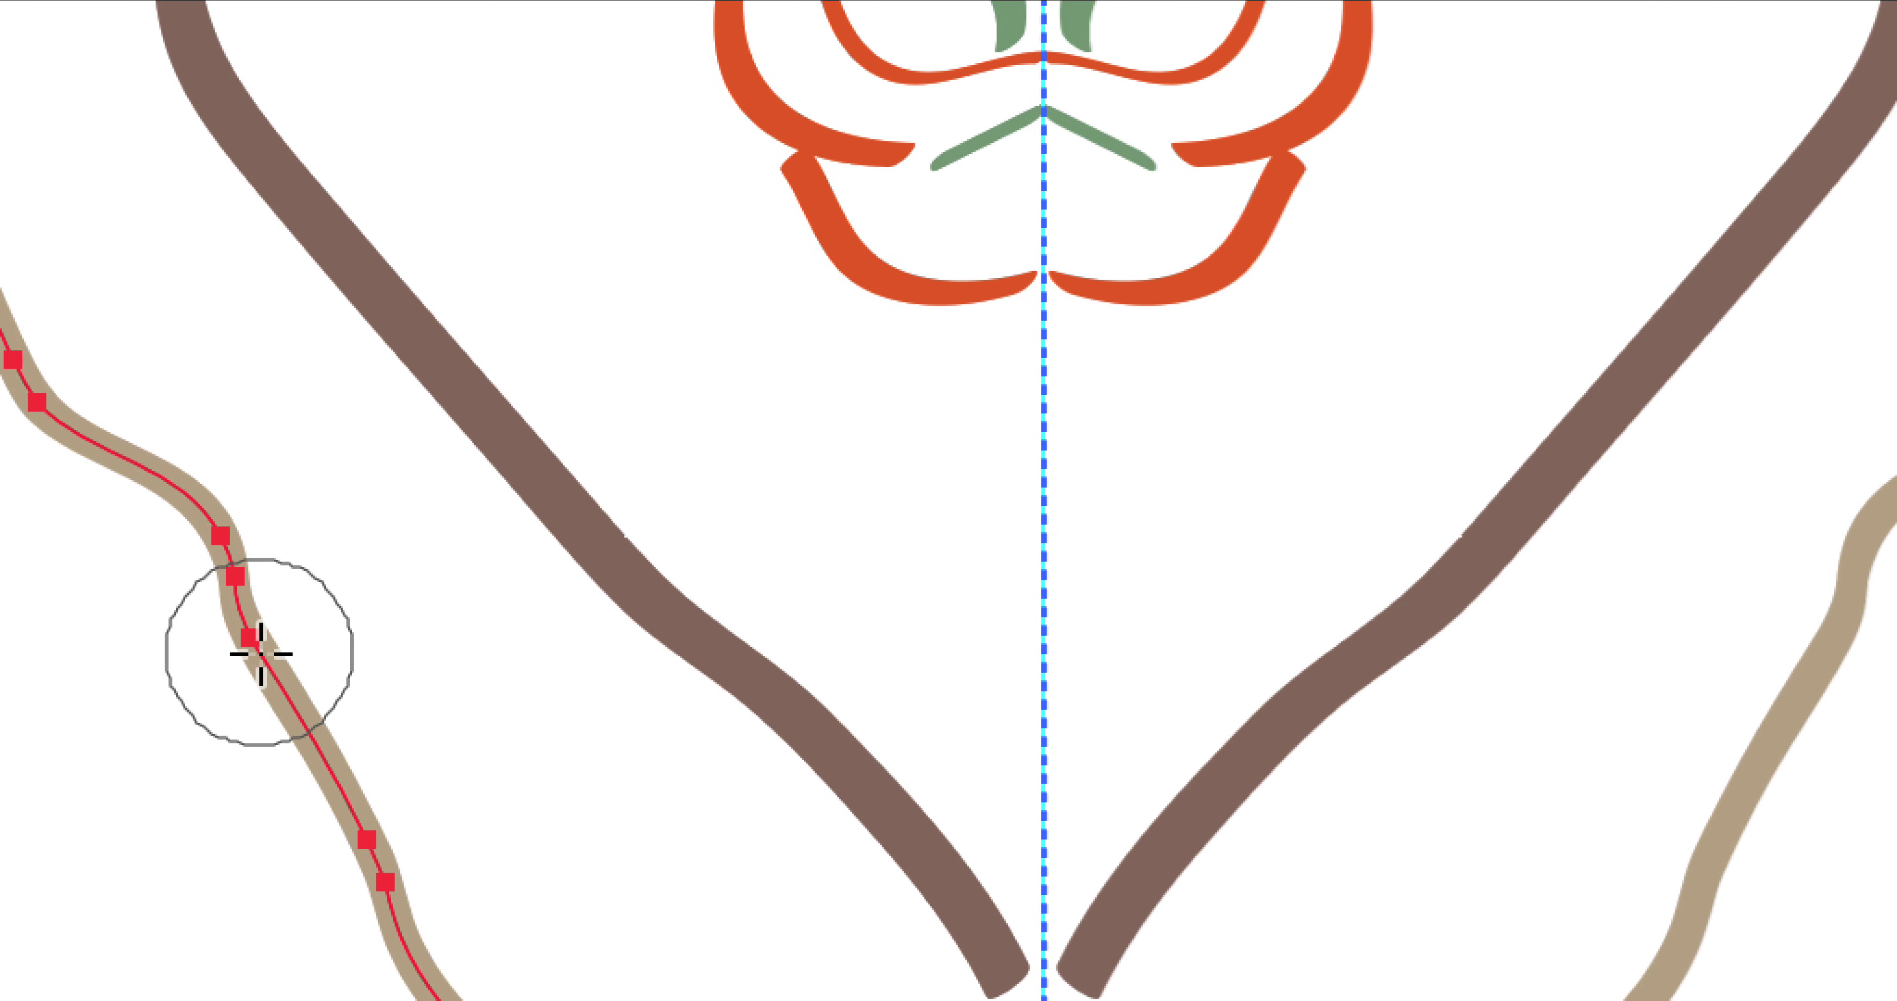
Step: Create five successive spirals down the beige mane path with the Tourbillon tool, stopping short of its lower tip
click(264, 649)
click(234, 617)
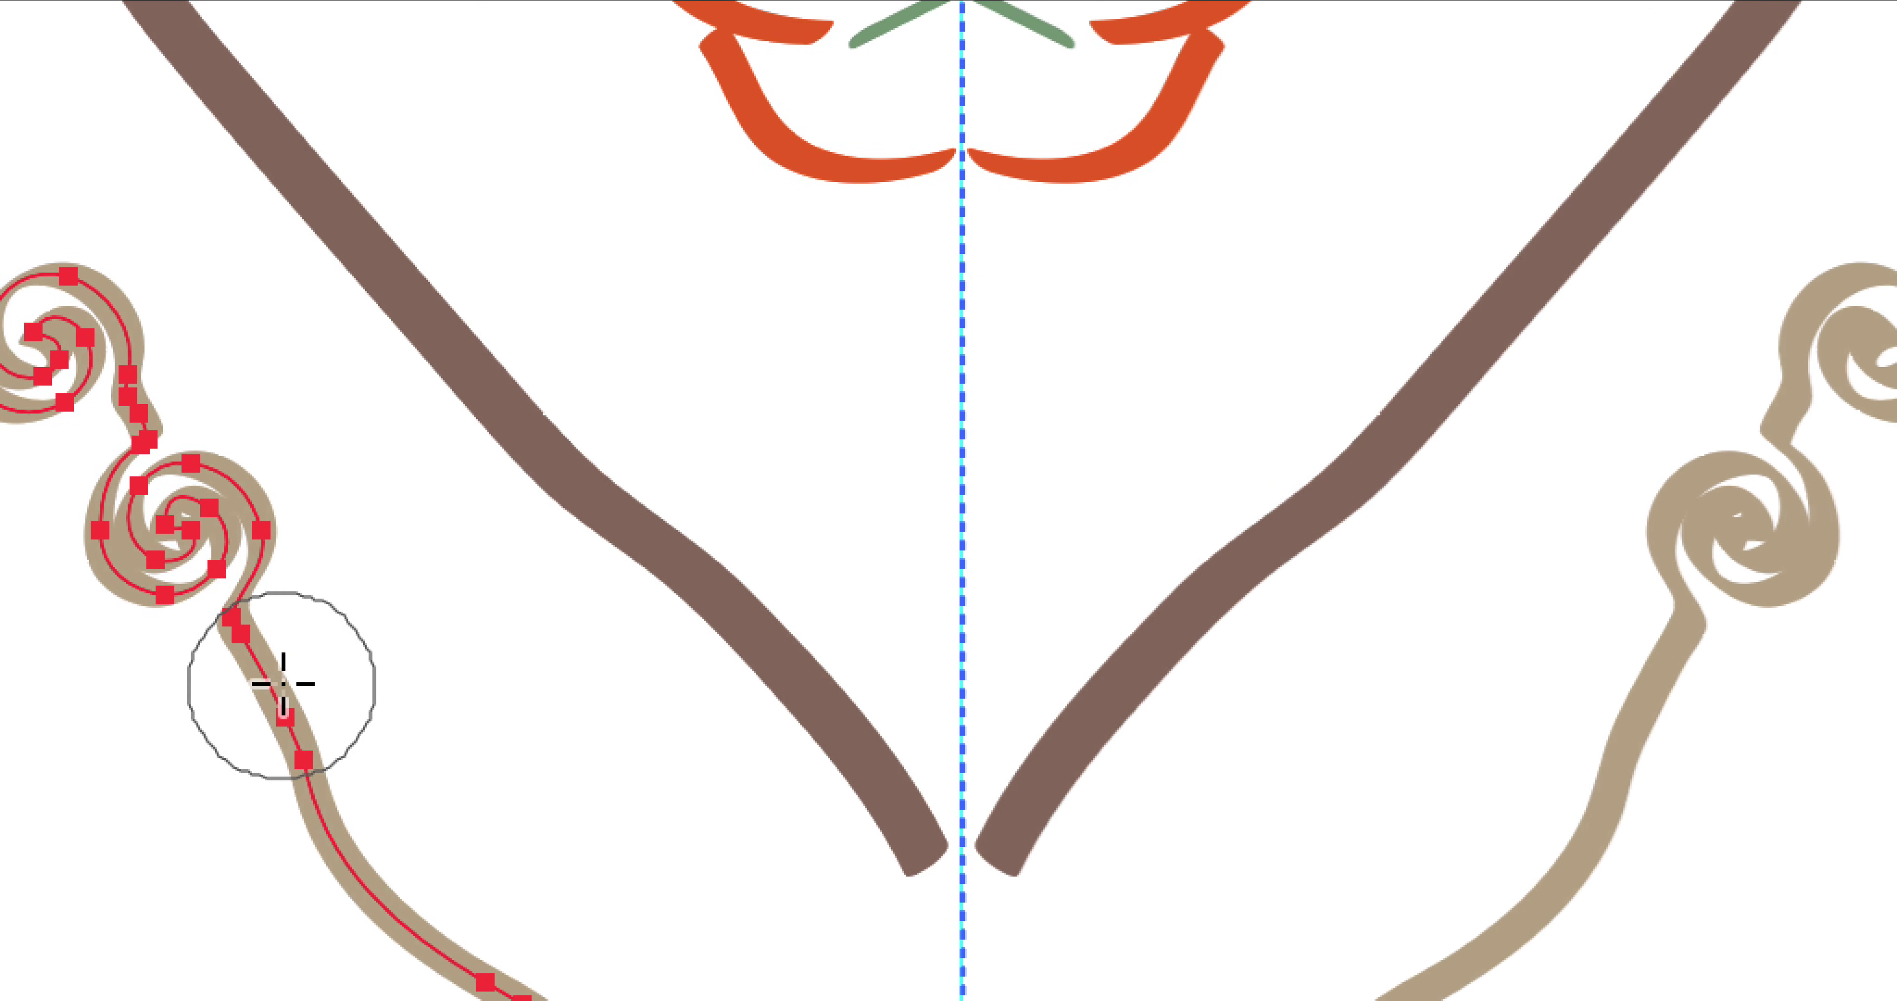
click(464, 905)
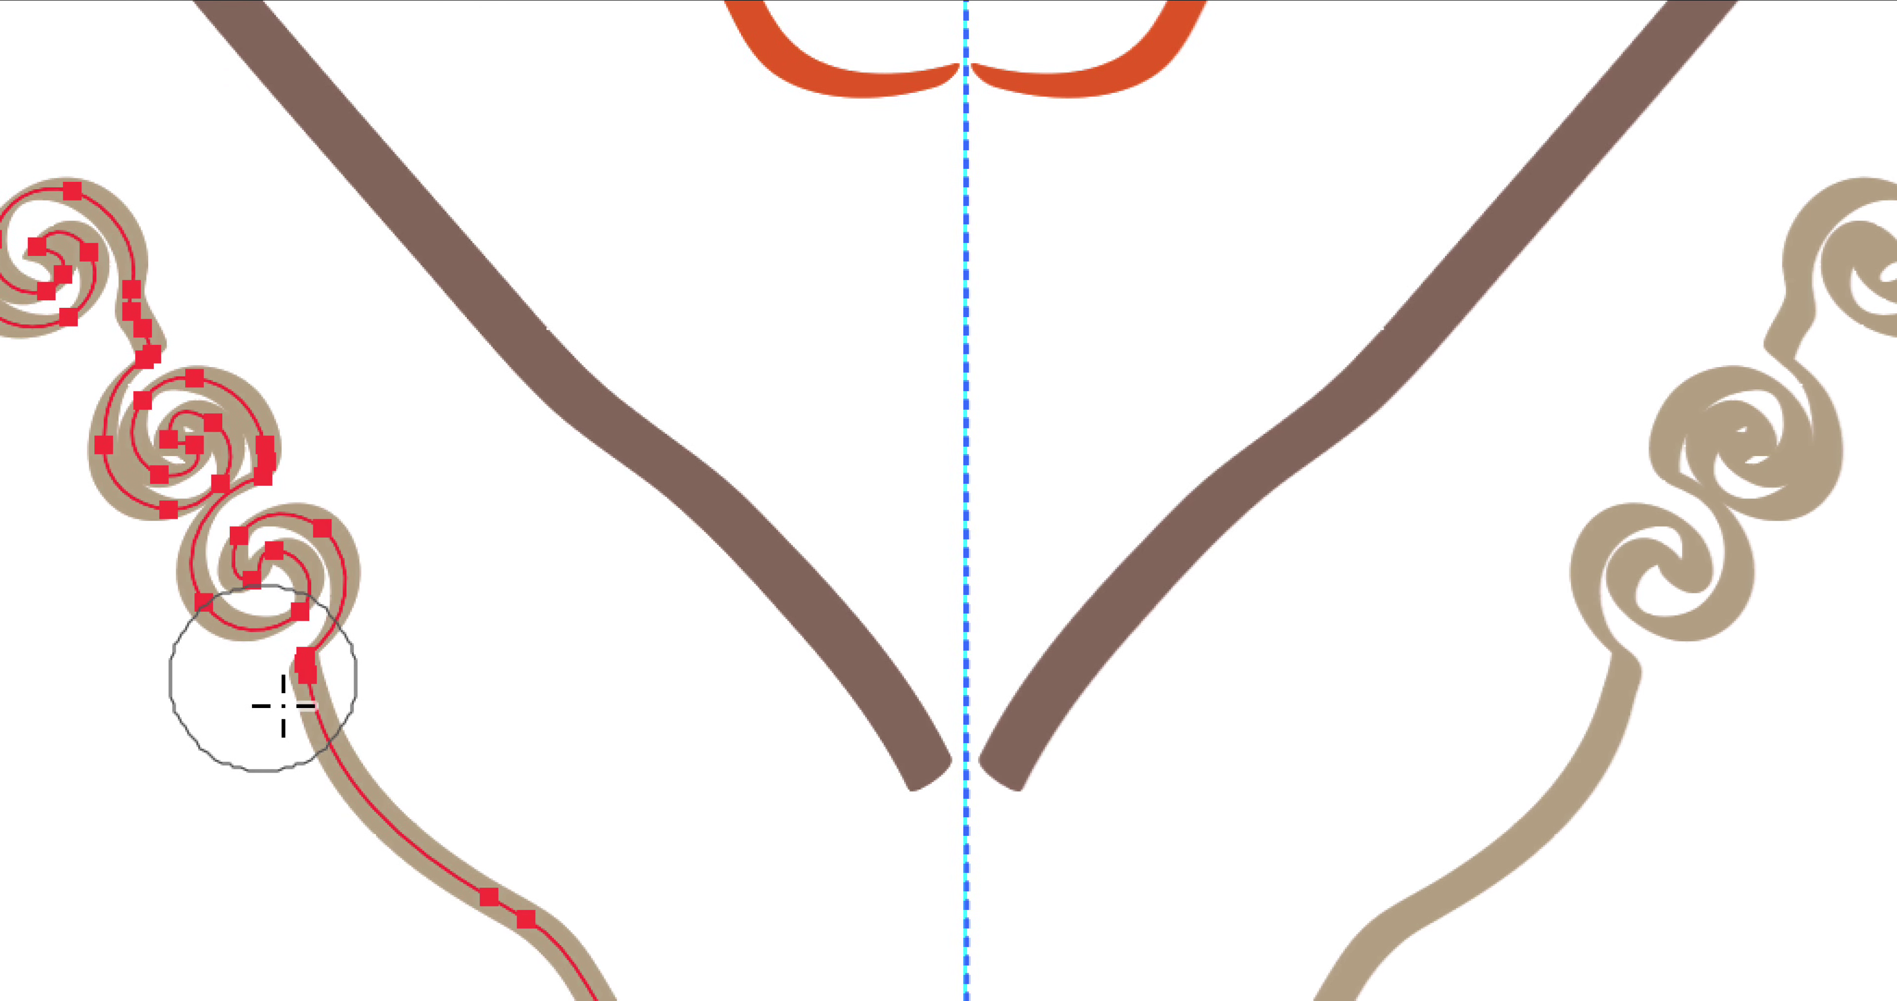
click(318, 724)
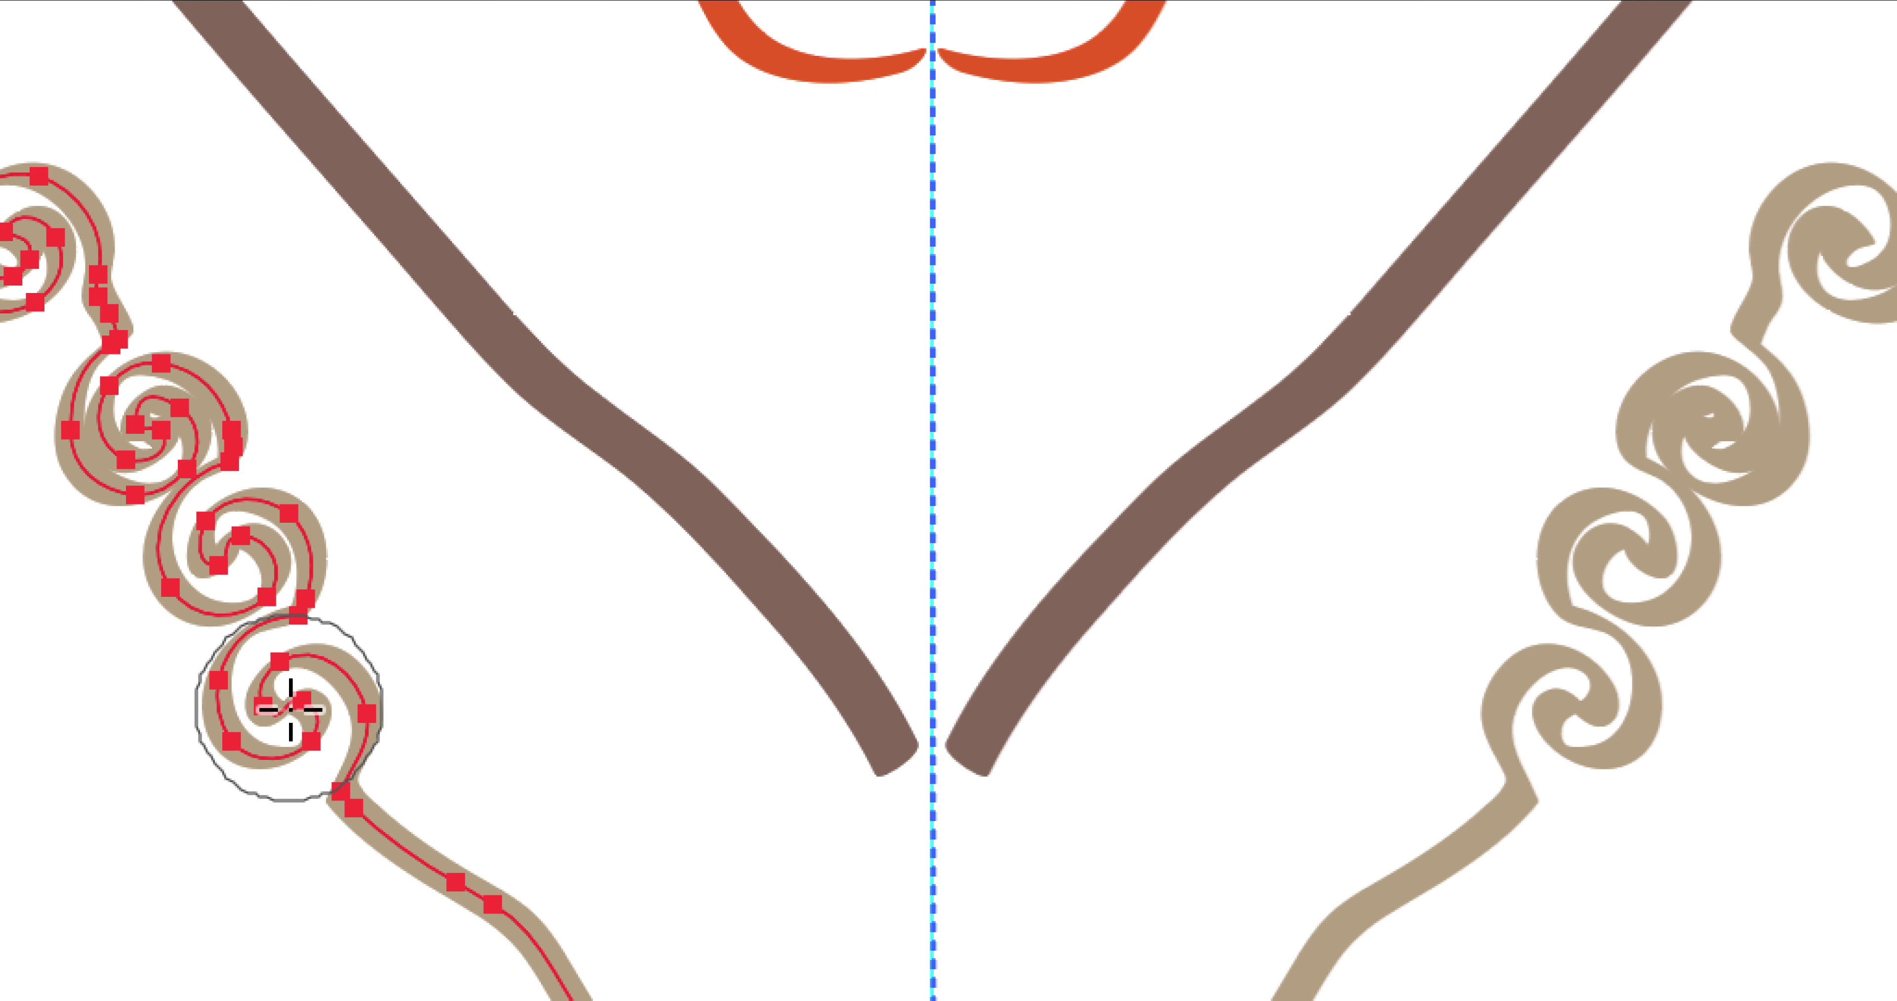
click(372, 810)
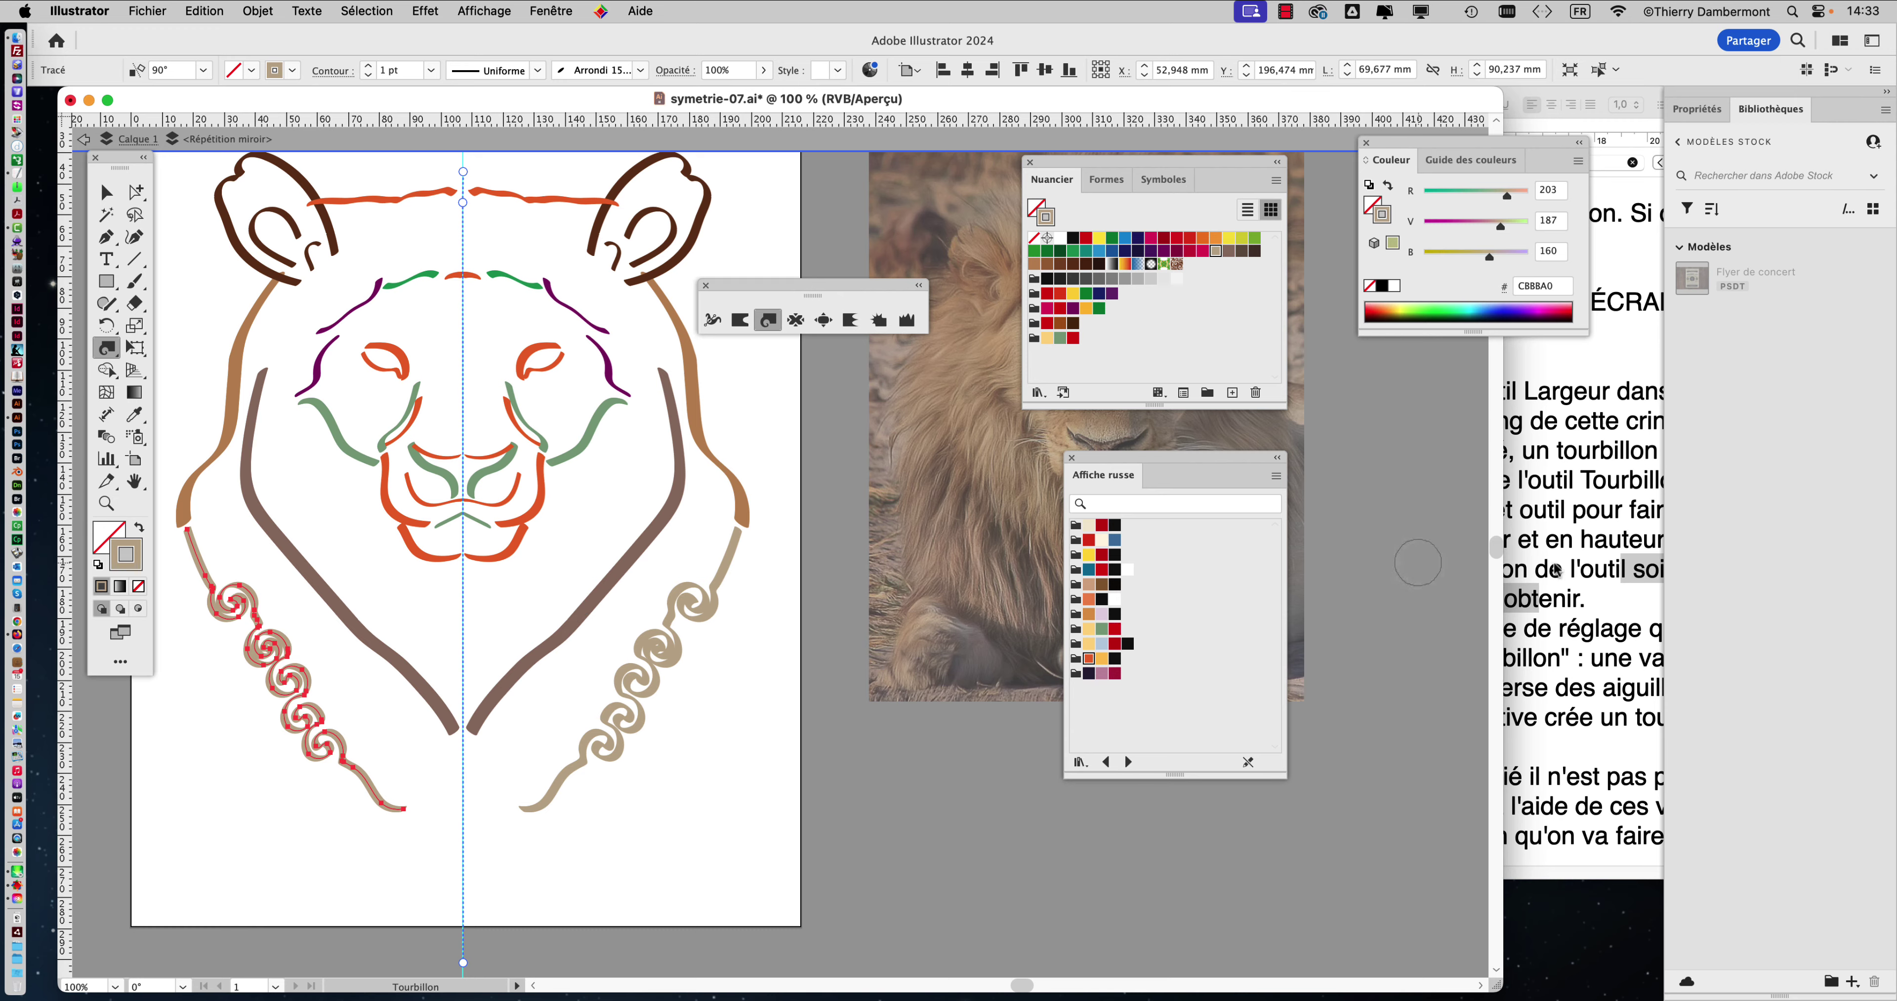
Step: Switch to TextEdit and read the passage on how positive and negative "Vitesse du tourbillon" values set the swirl direction
click(1589, 548)
scroll(1412, 483, down, 5)
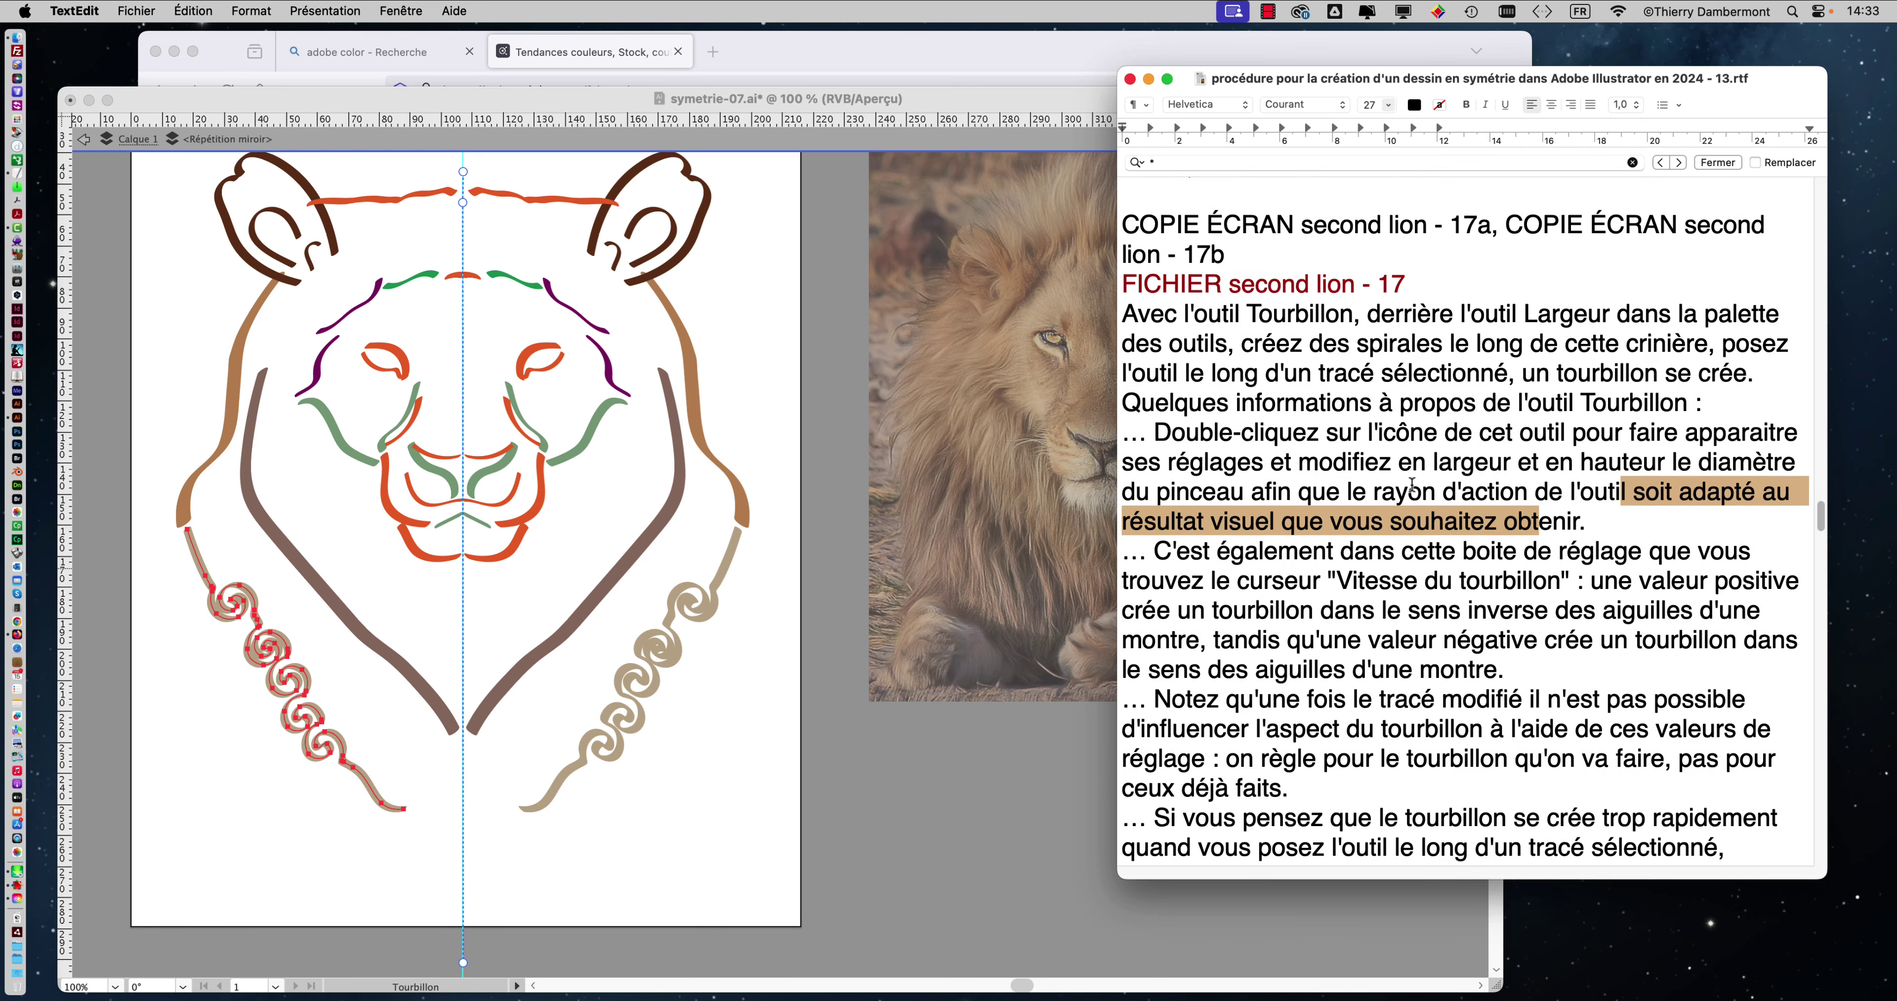
scroll(1213, 483, down, 2)
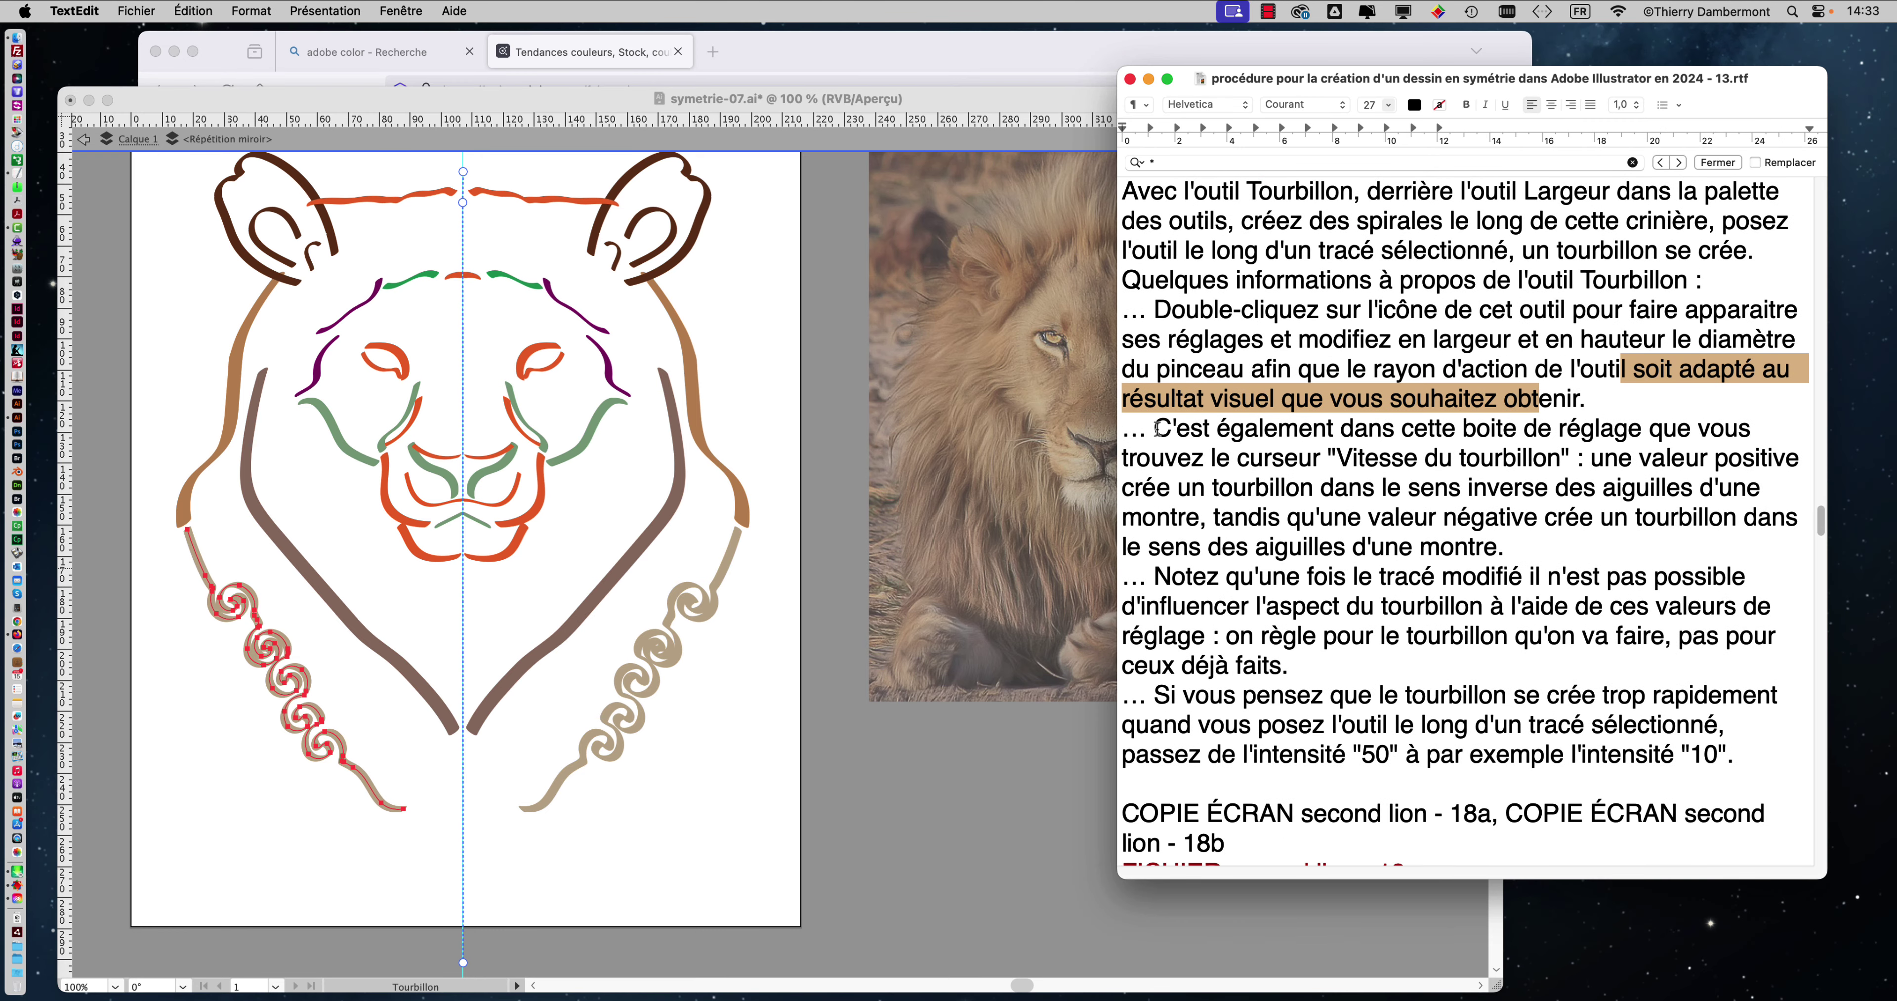
drag(1154, 428, 1726, 428)
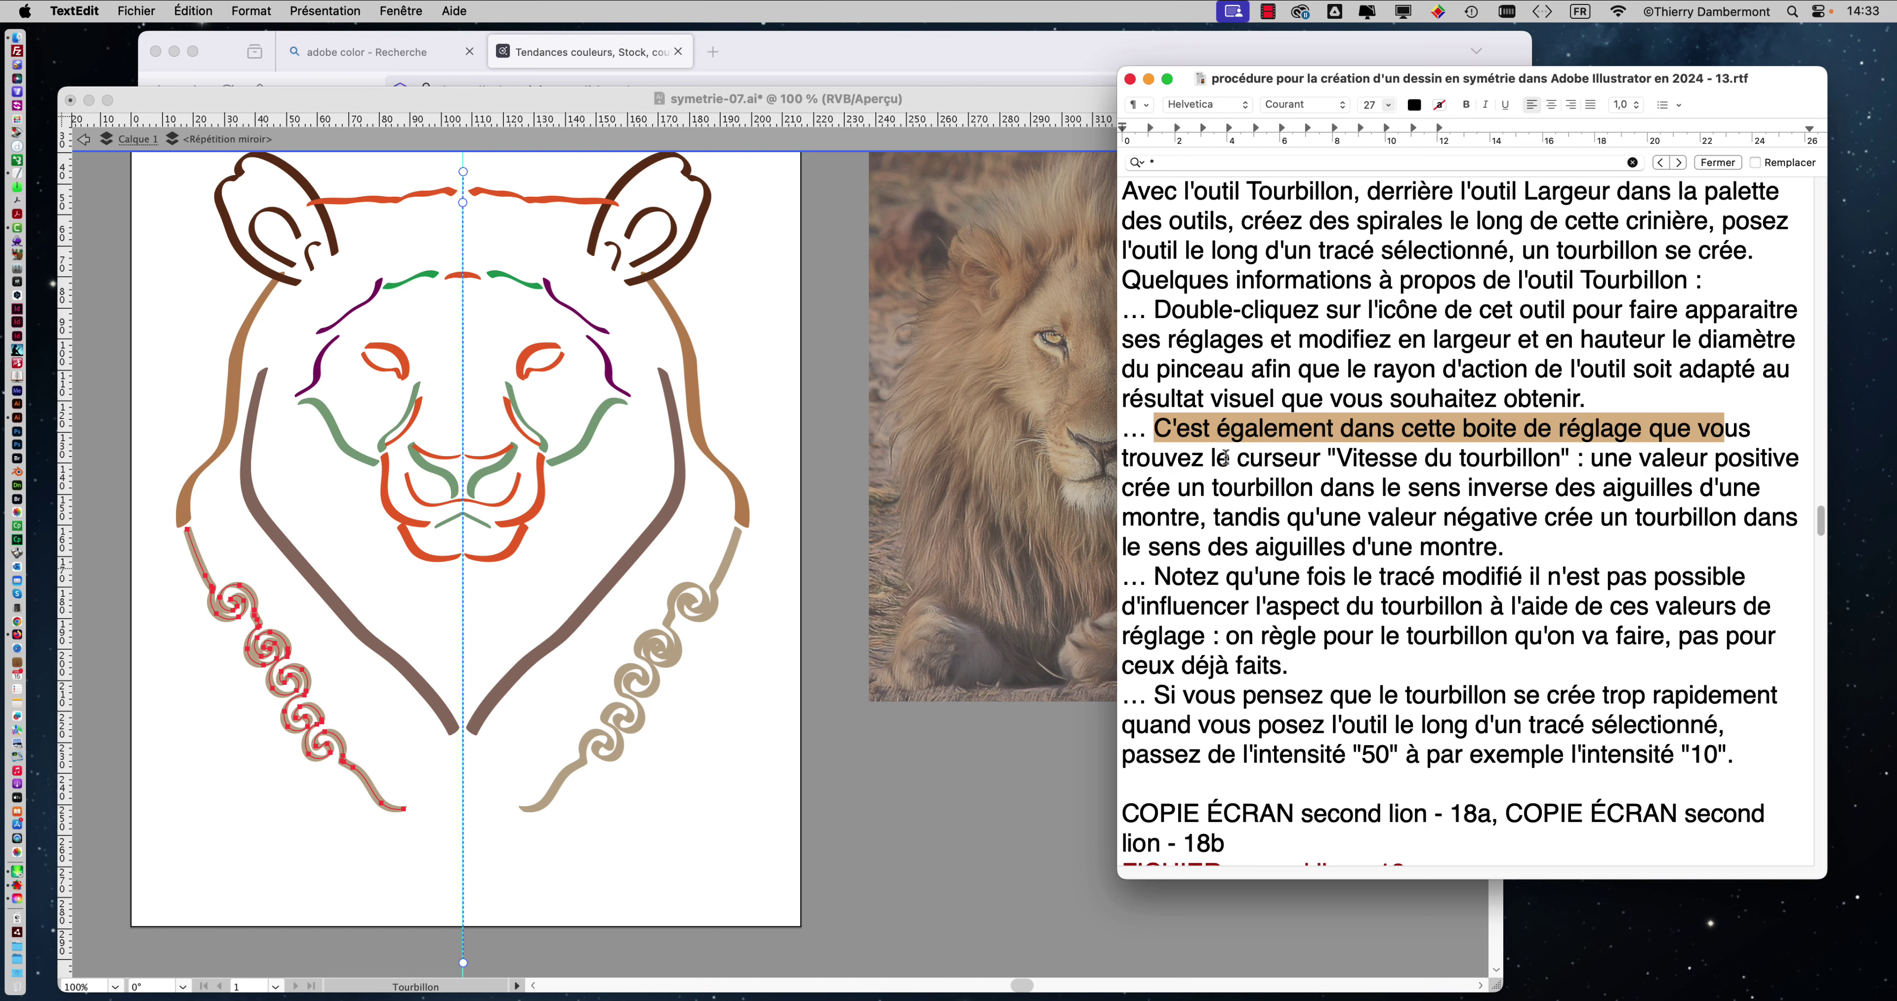
drag(1165, 457, 1676, 471)
drag(1196, 488, 1679, 485)
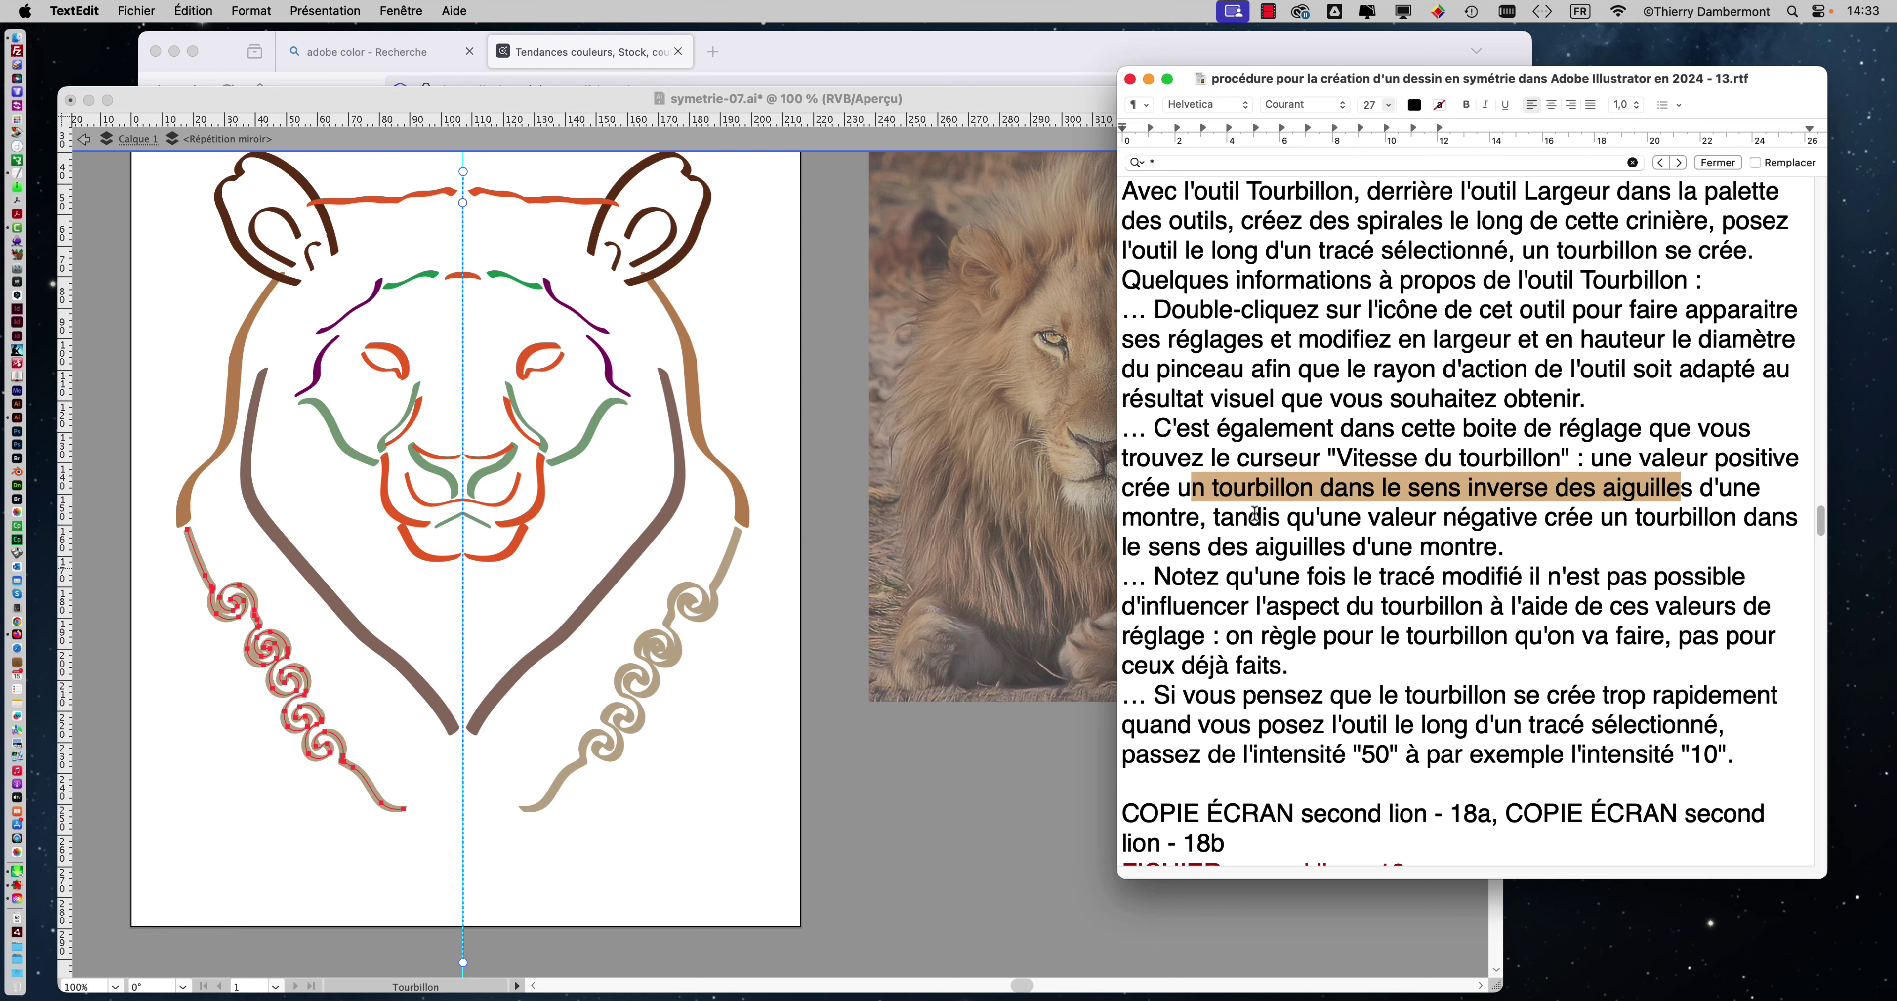
drag(1249, 517, 1679, 518)
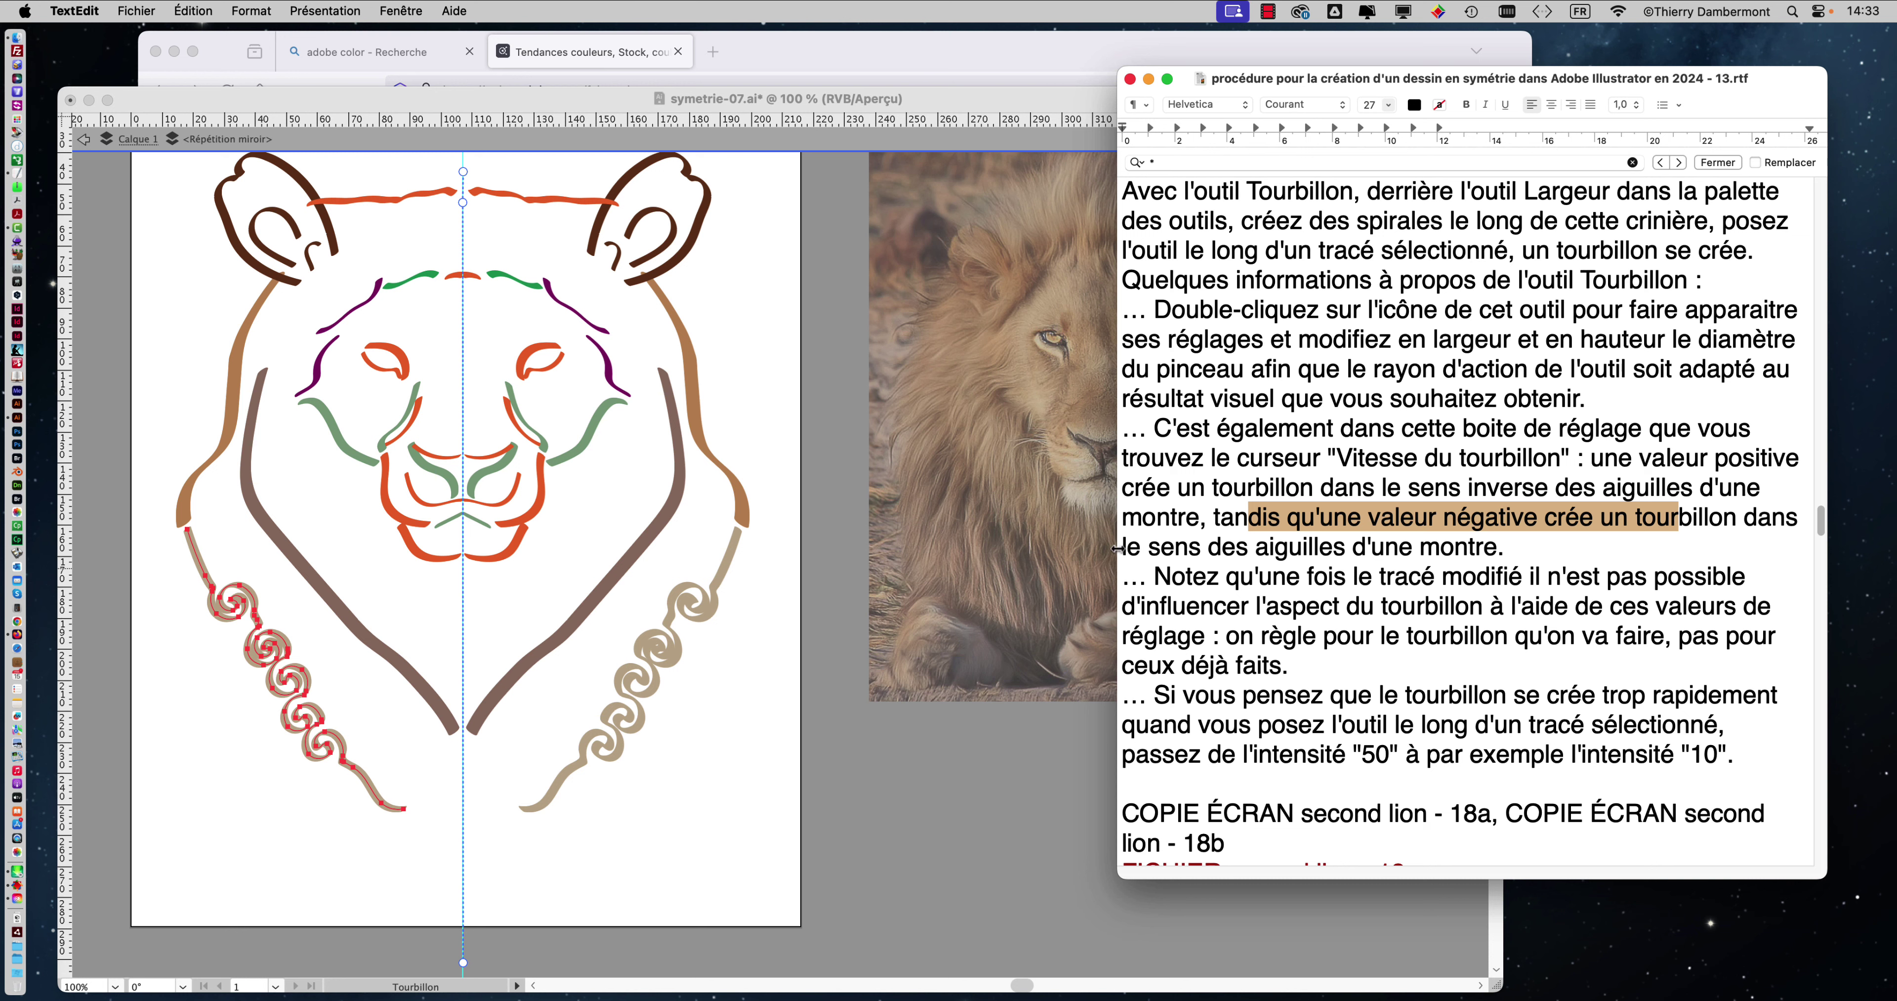
drag(1160, 548, 1469, 548)
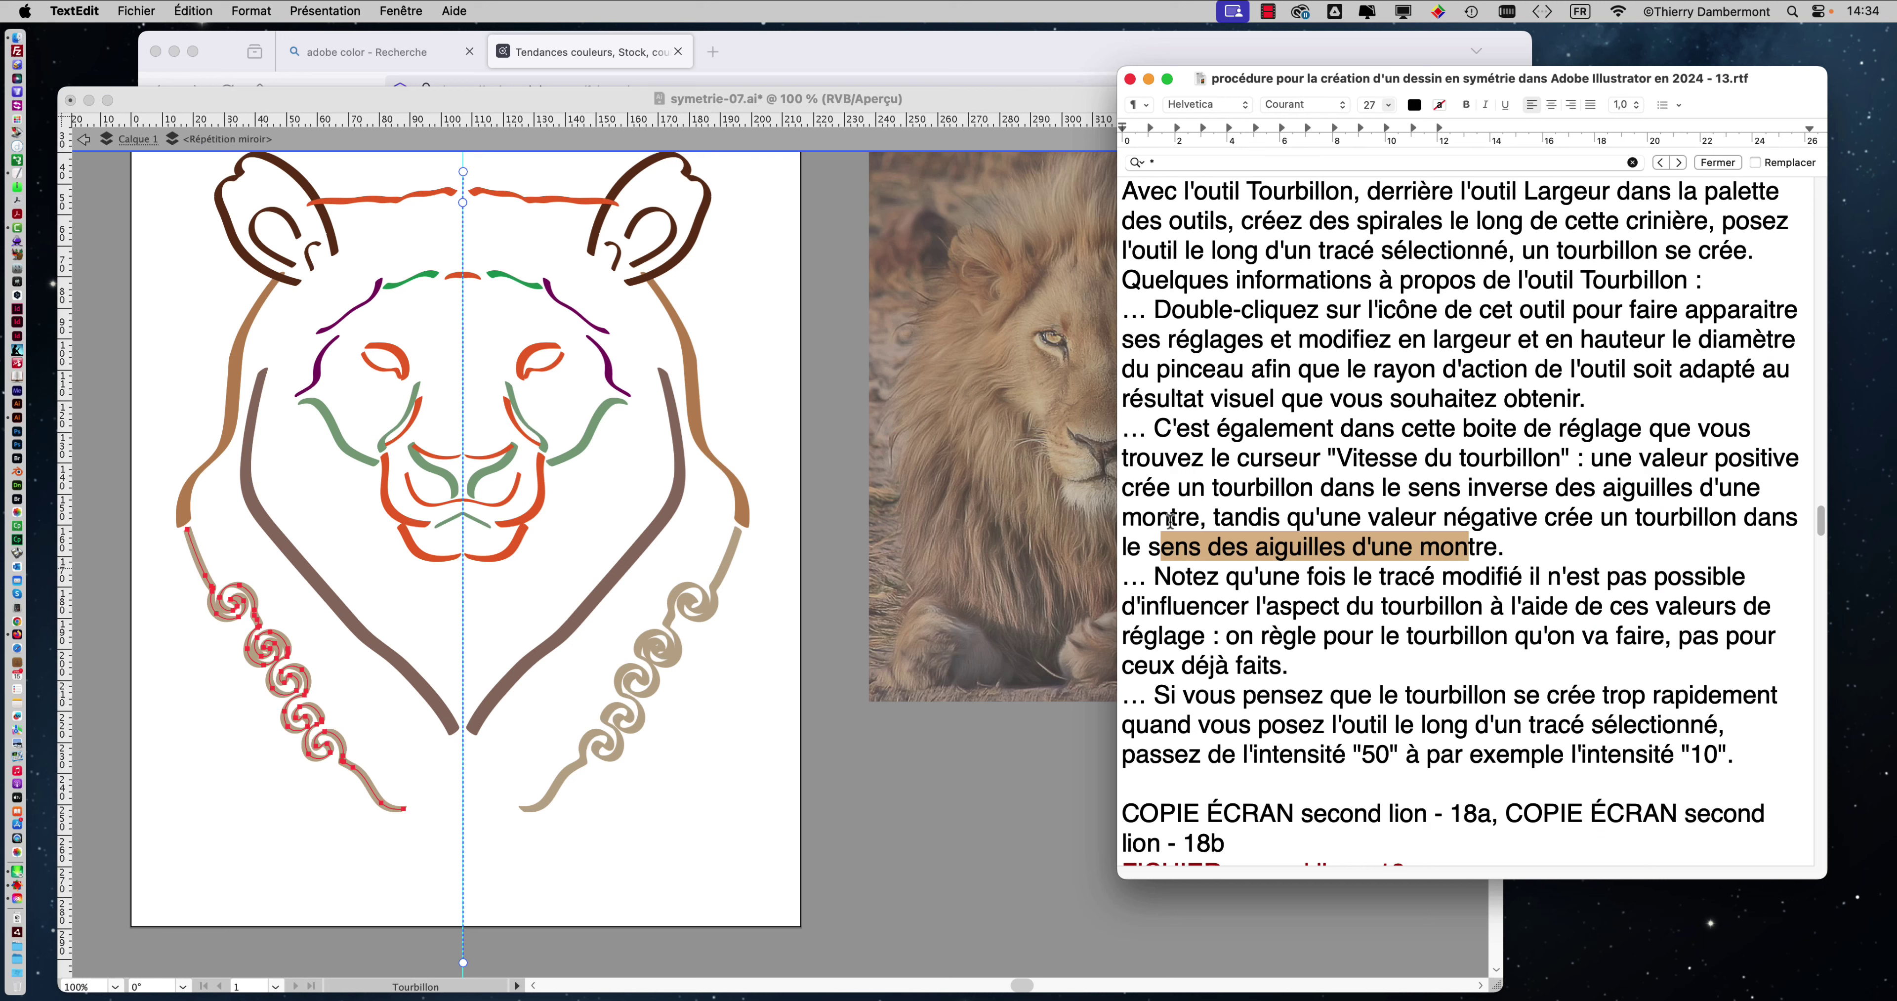
click(1447, 487)
drag(1204, 458, 1202, 518)
click(1652, 458)
click(1349, 457)
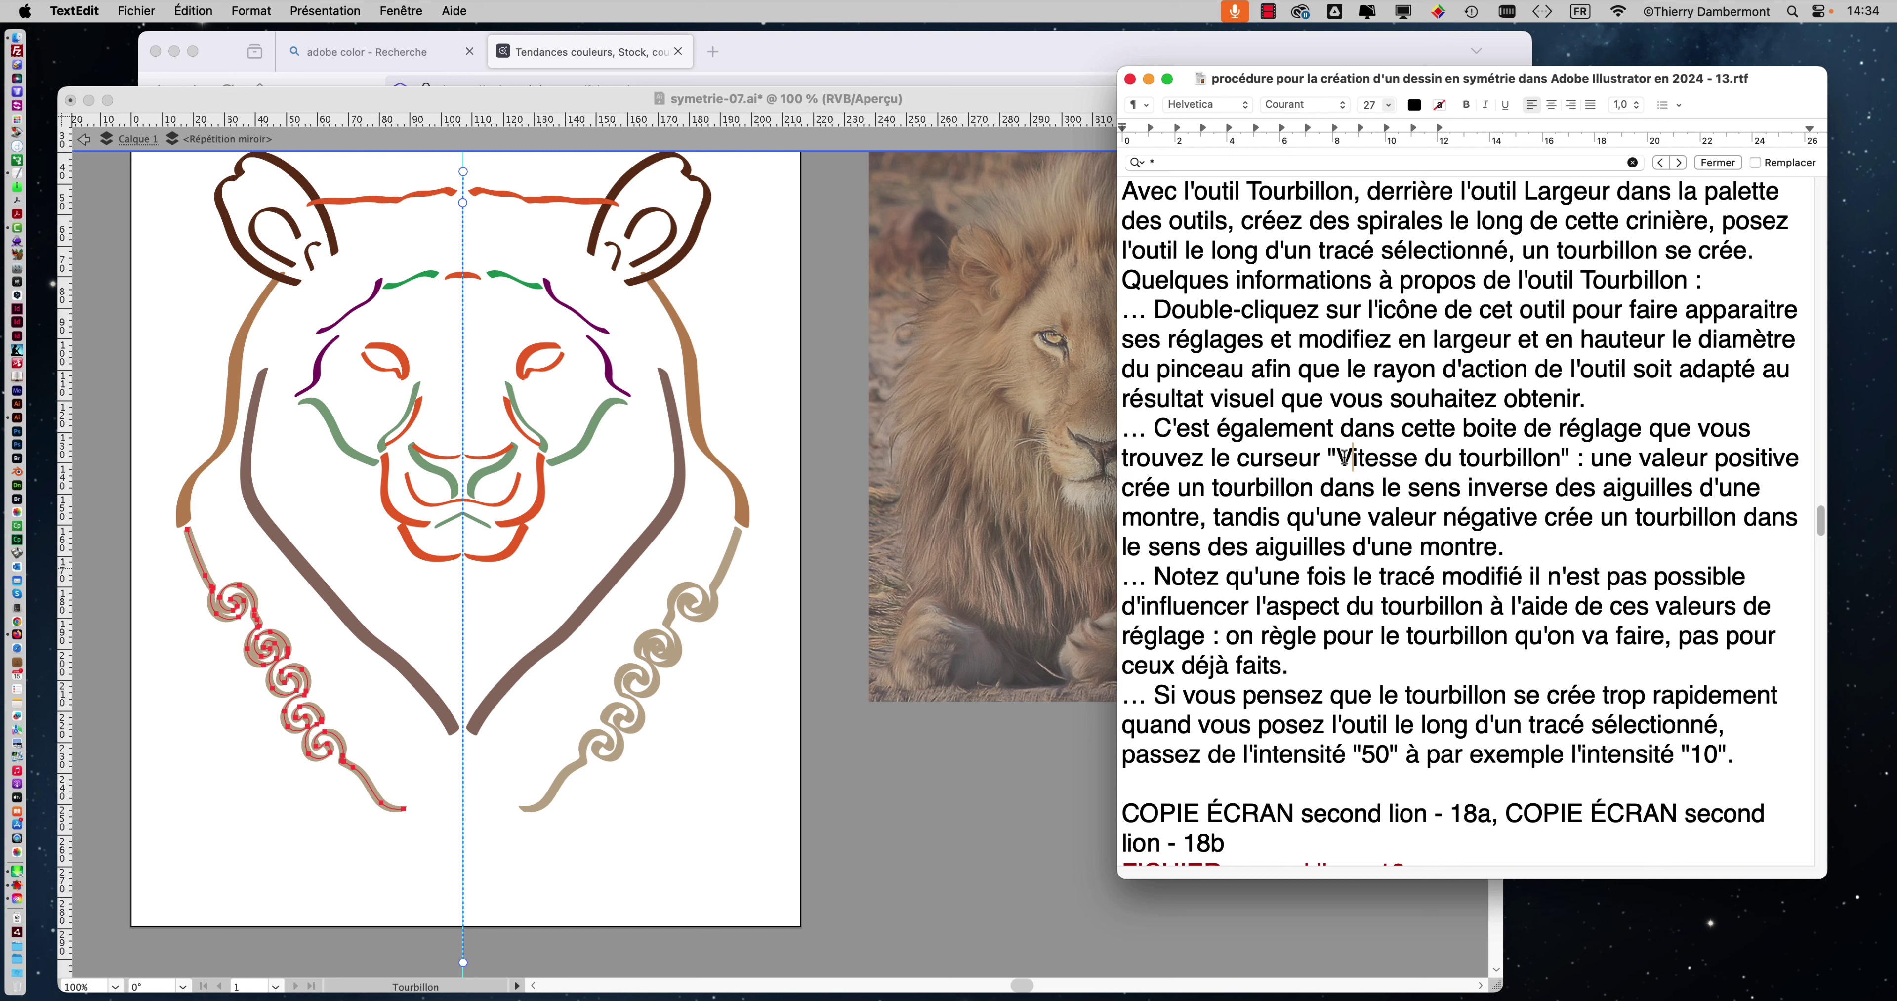
Step: Return to Illustrator and set the Tourbillon tool's swirl rate (Vitesse du tourbillon) to -45°
click(466, 105)
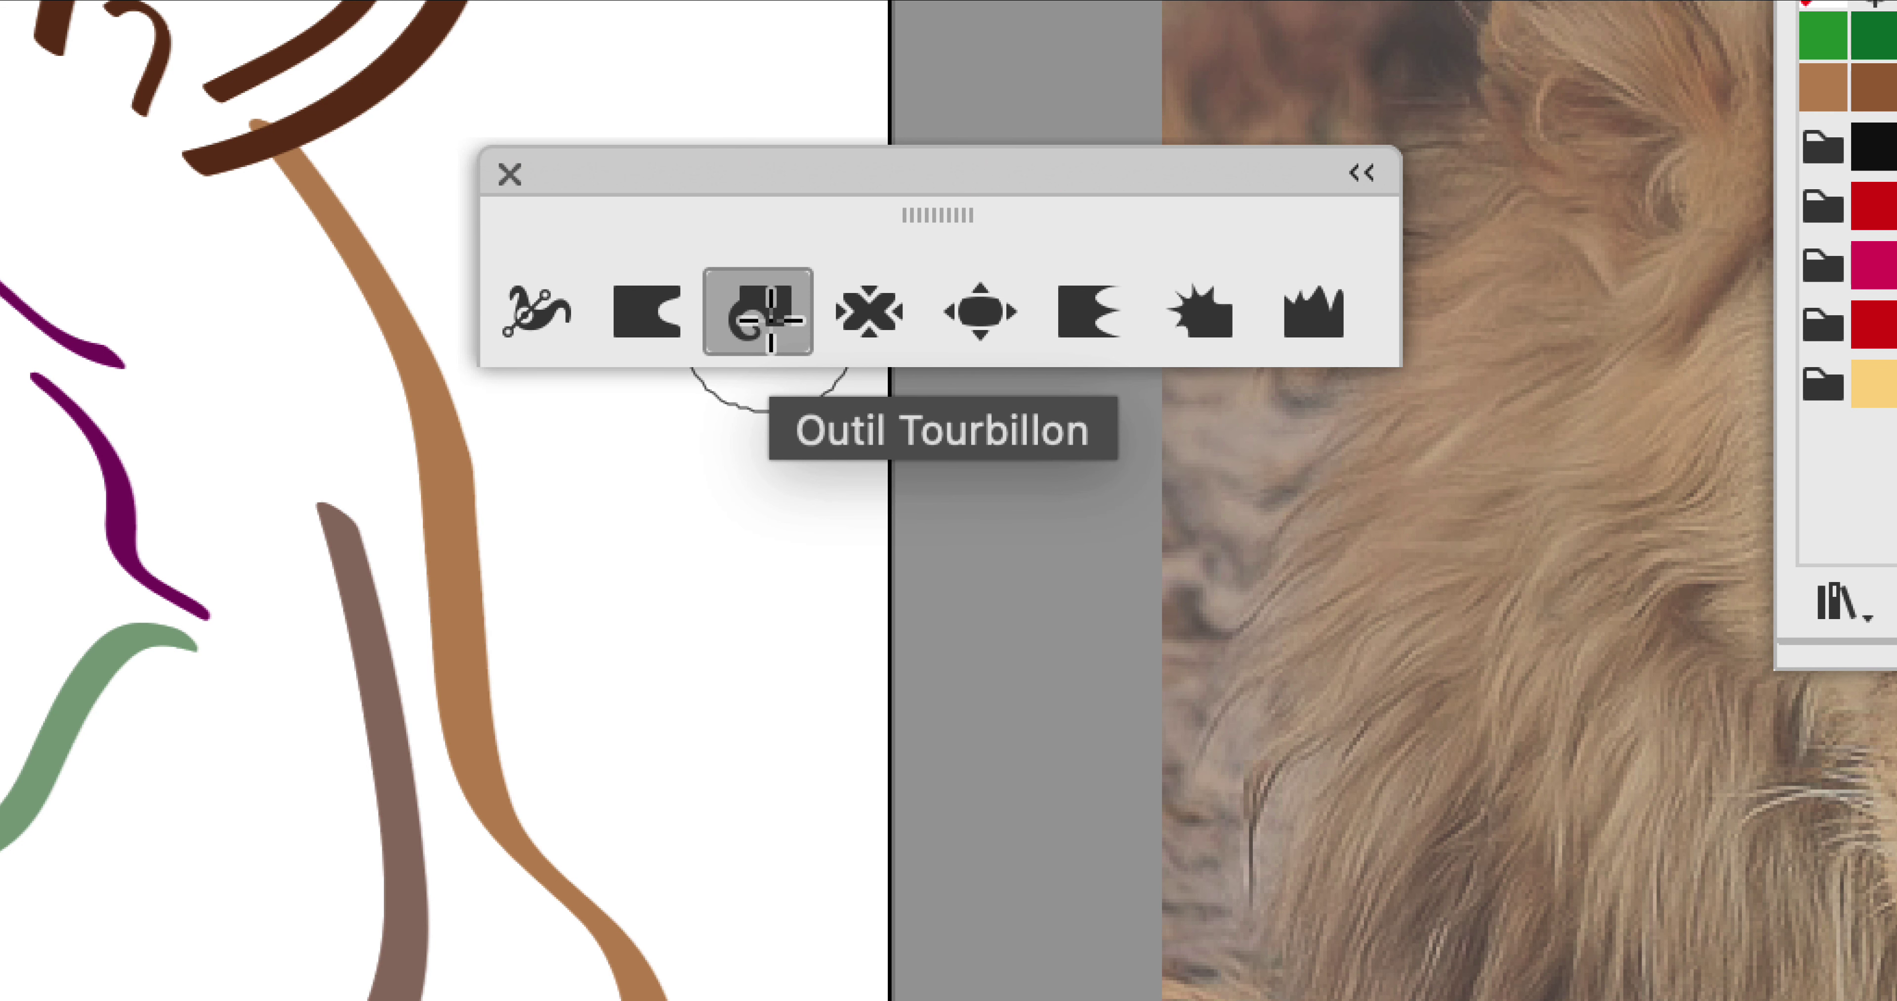
double_click(770, 319)
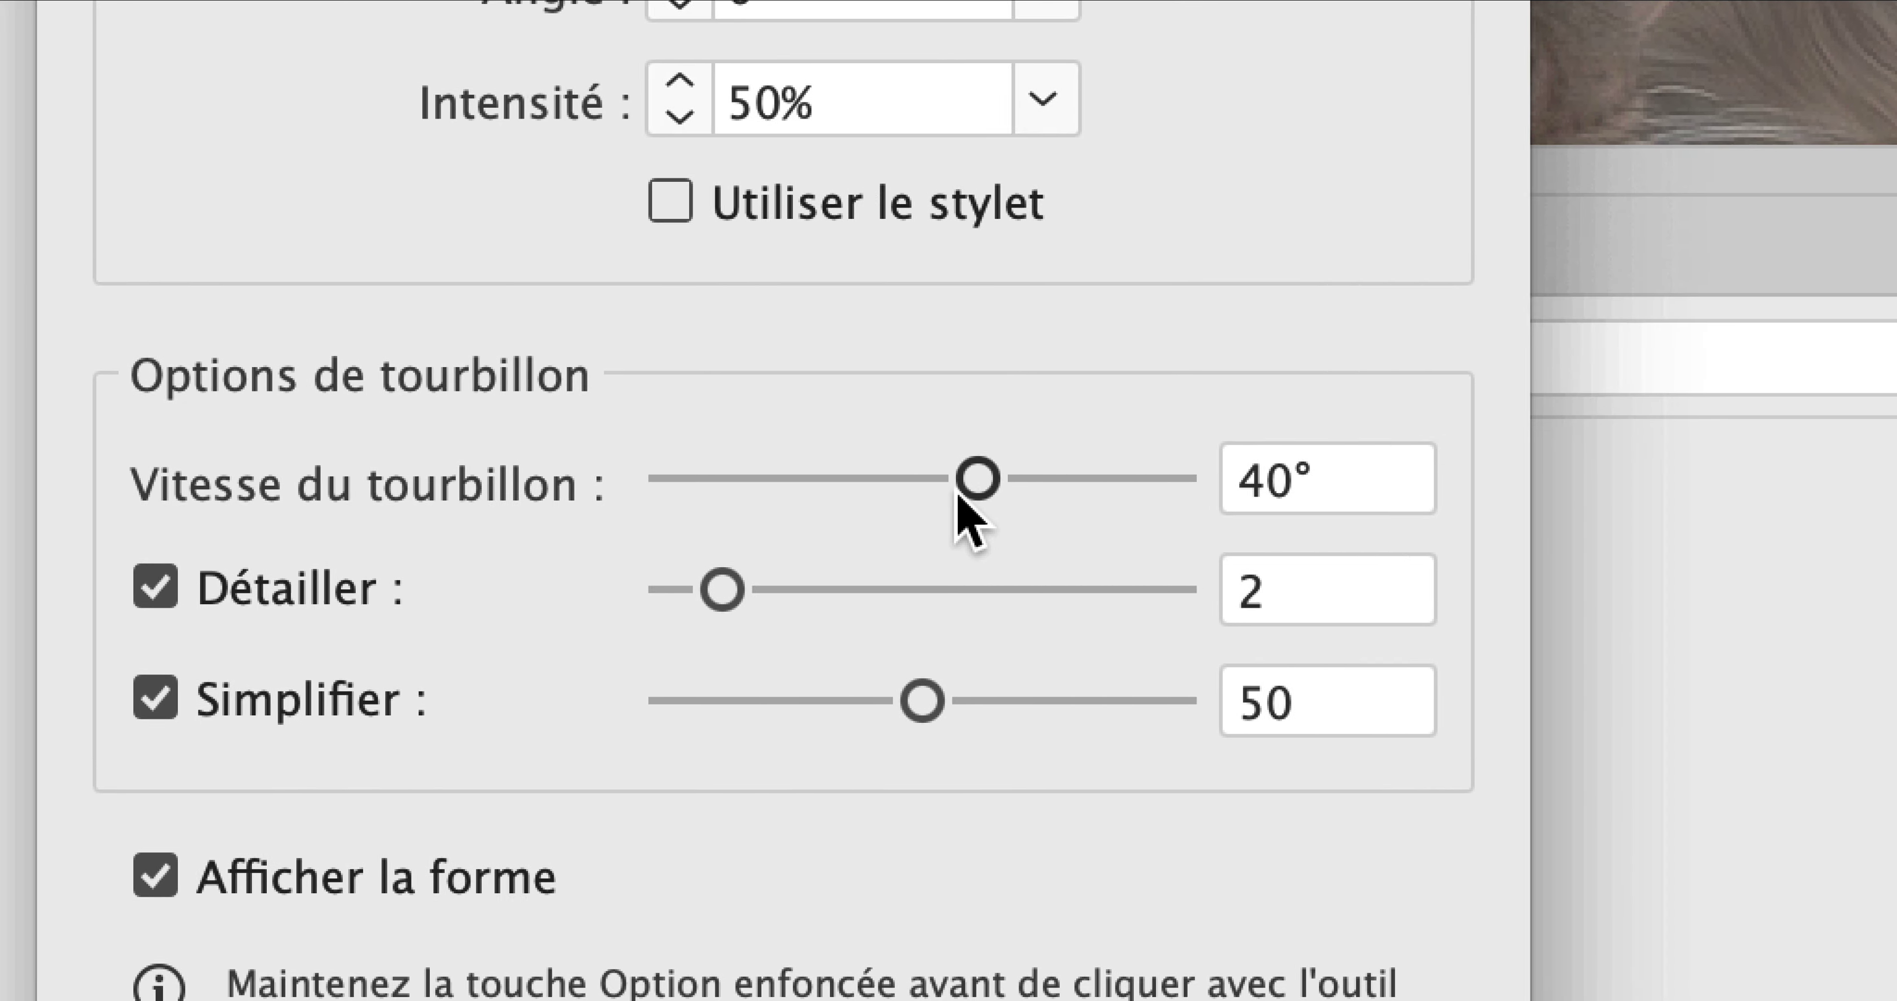
drag(756, 485, 737, 485)
drag(953, 491, 854, 493)
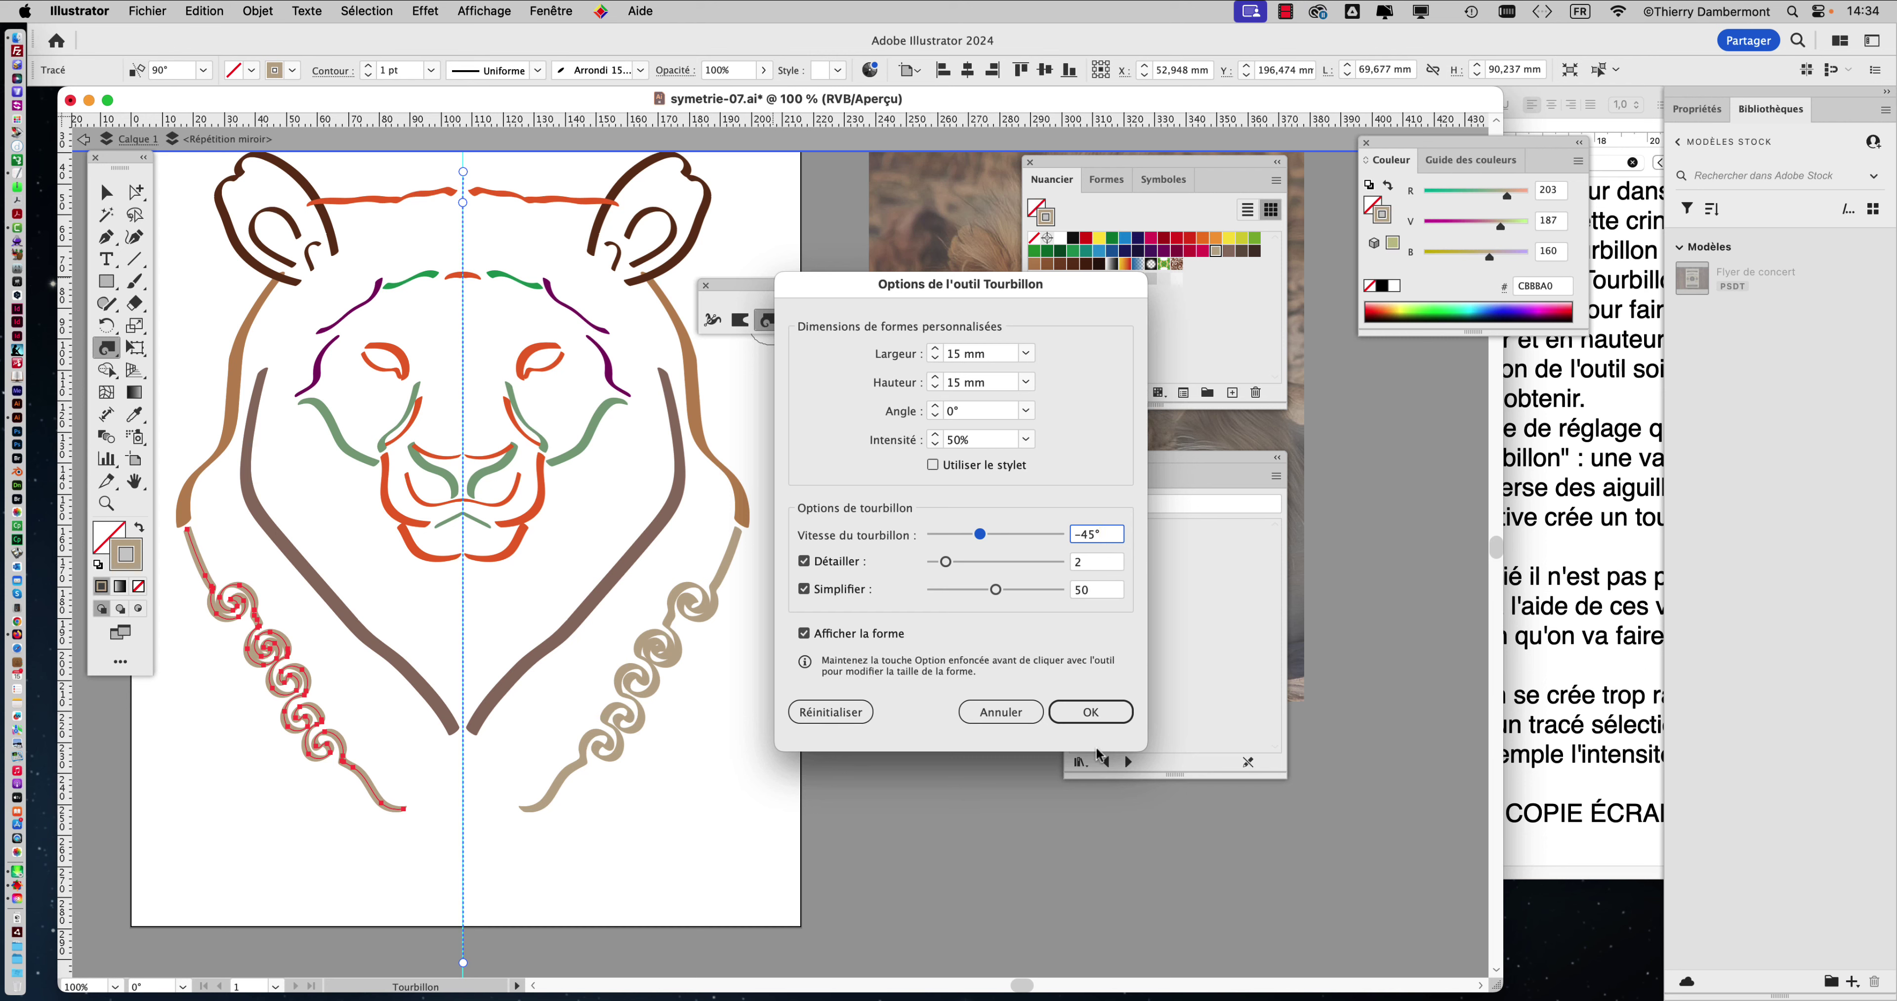
click(1095, 714)
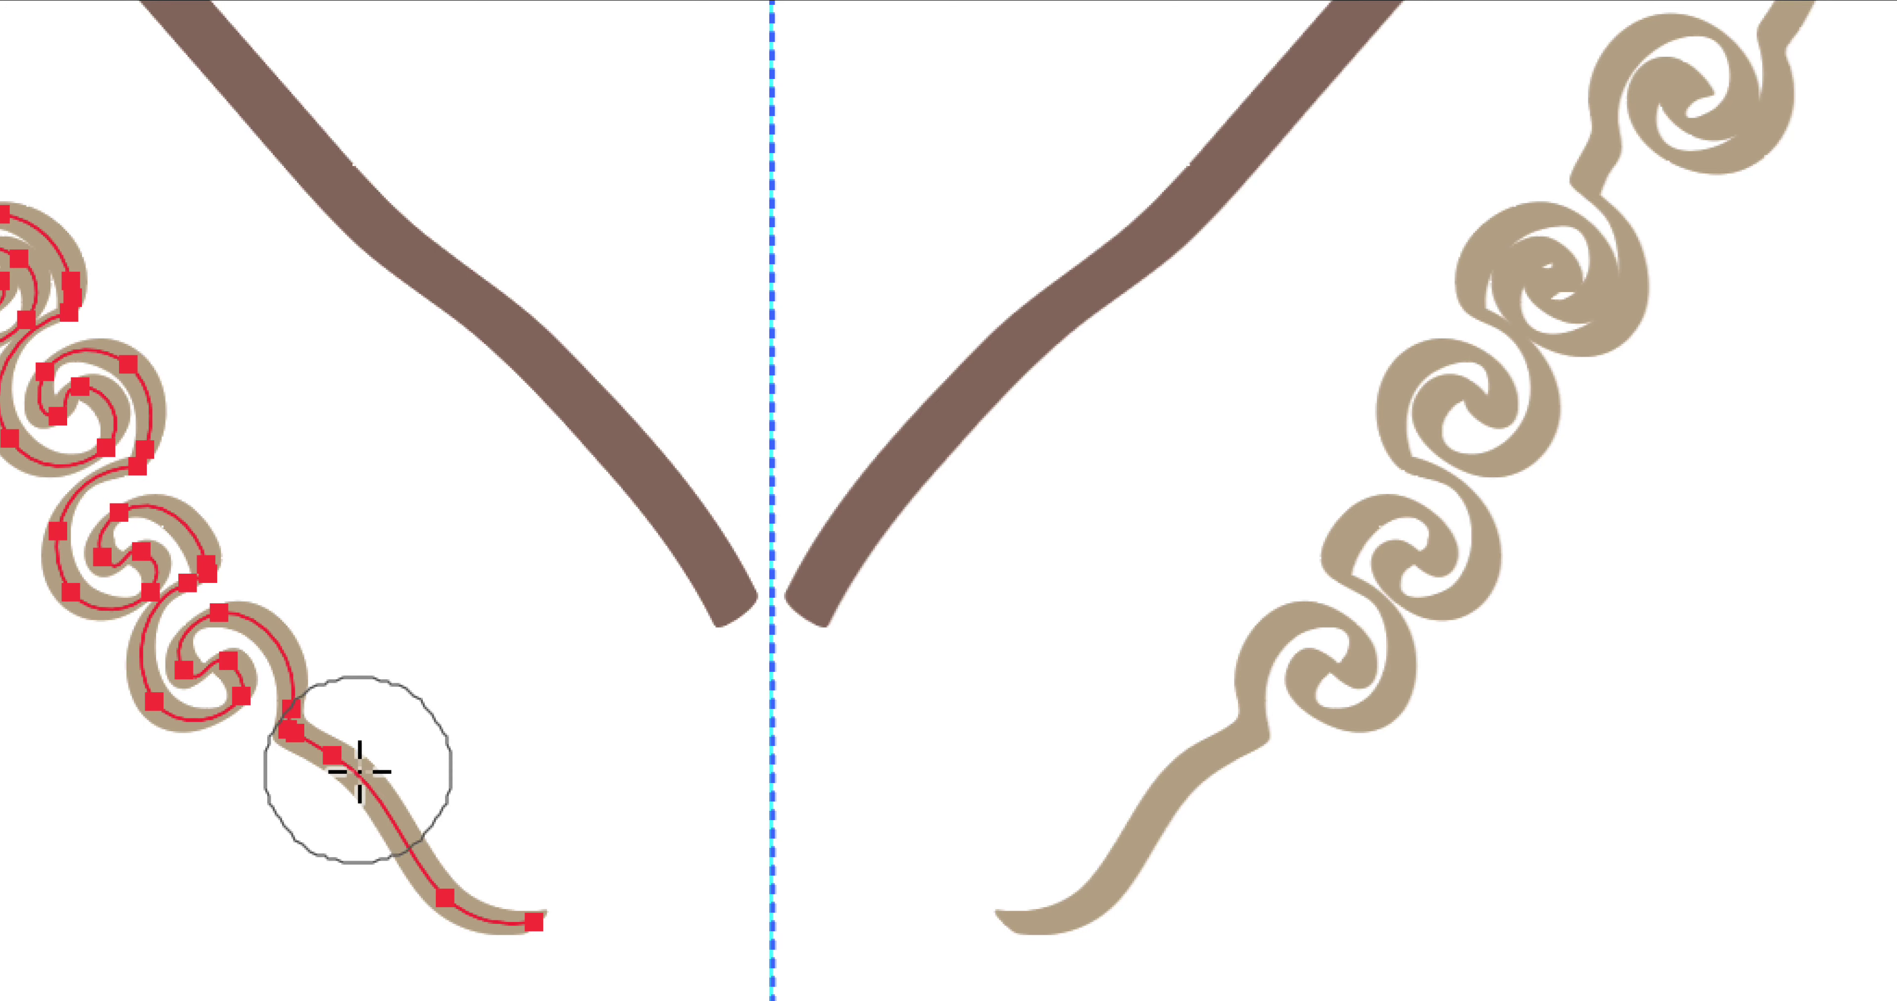
Step: Try a reversed swirl near the lower end of the beige mane path, then undo it
key(space)
drag(395, 720, 583, 446)
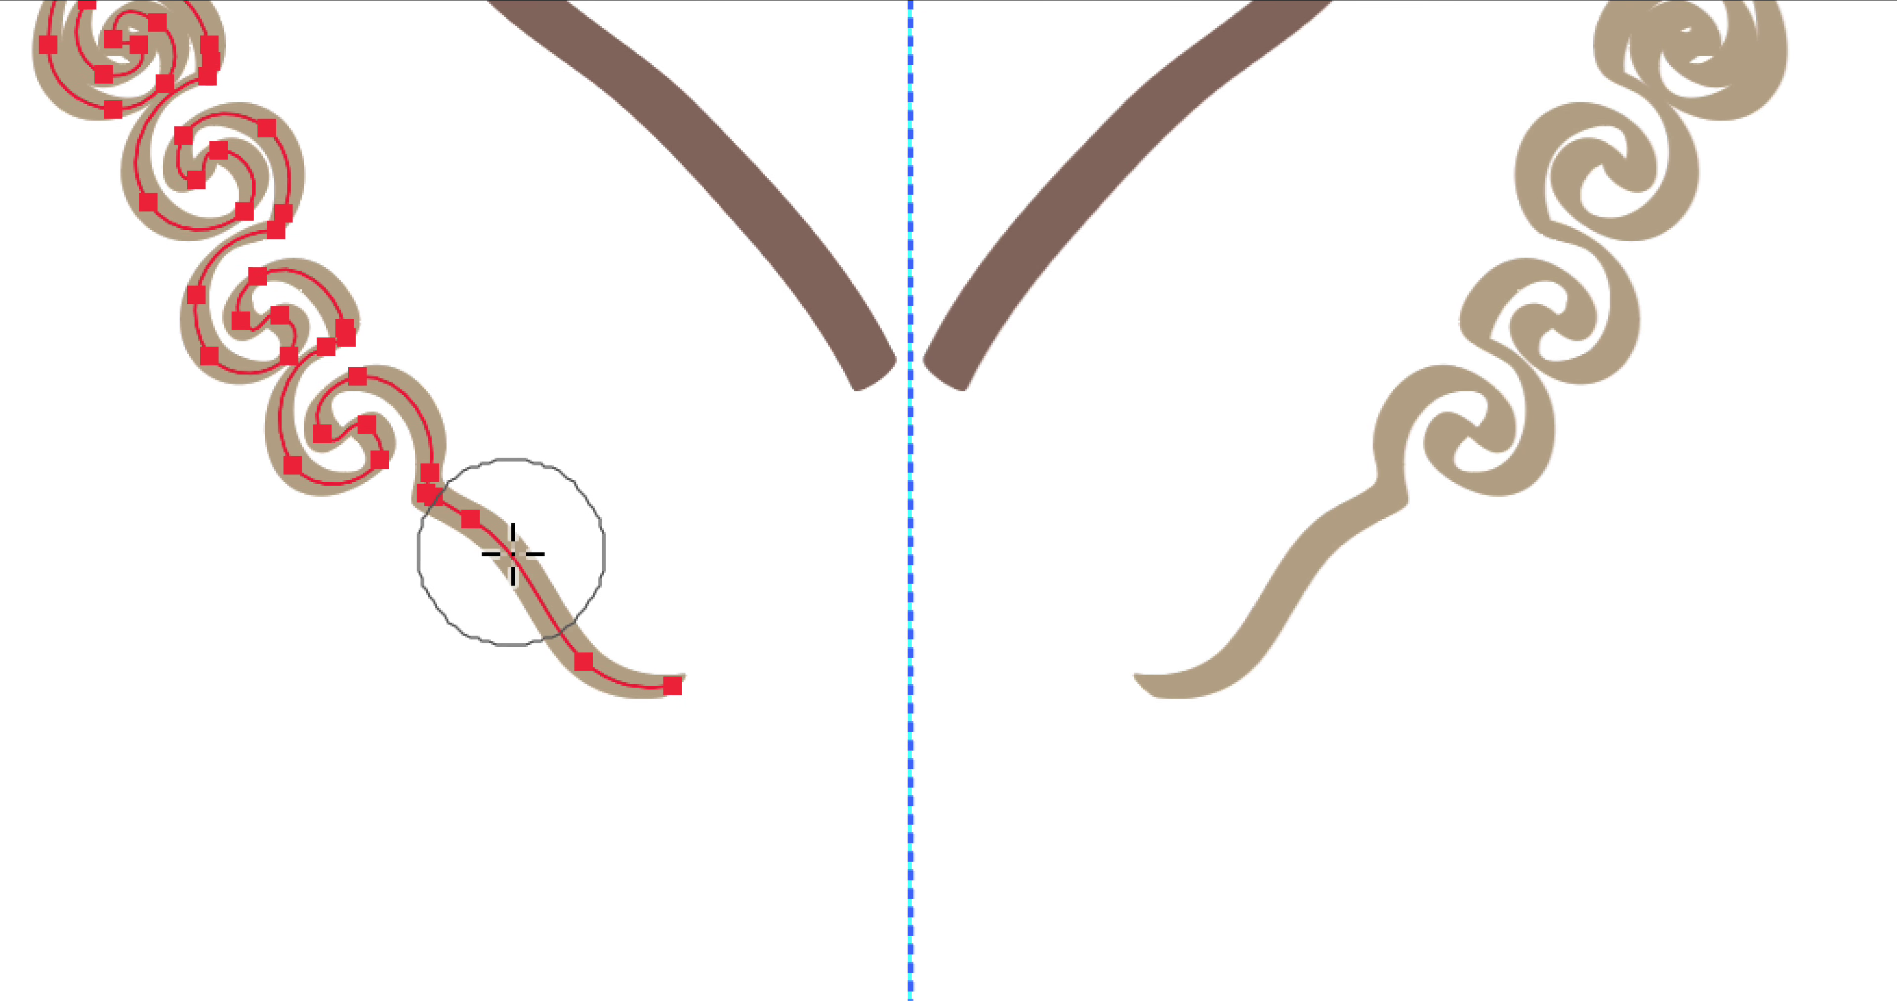
drag(401, 746, 405, 750)
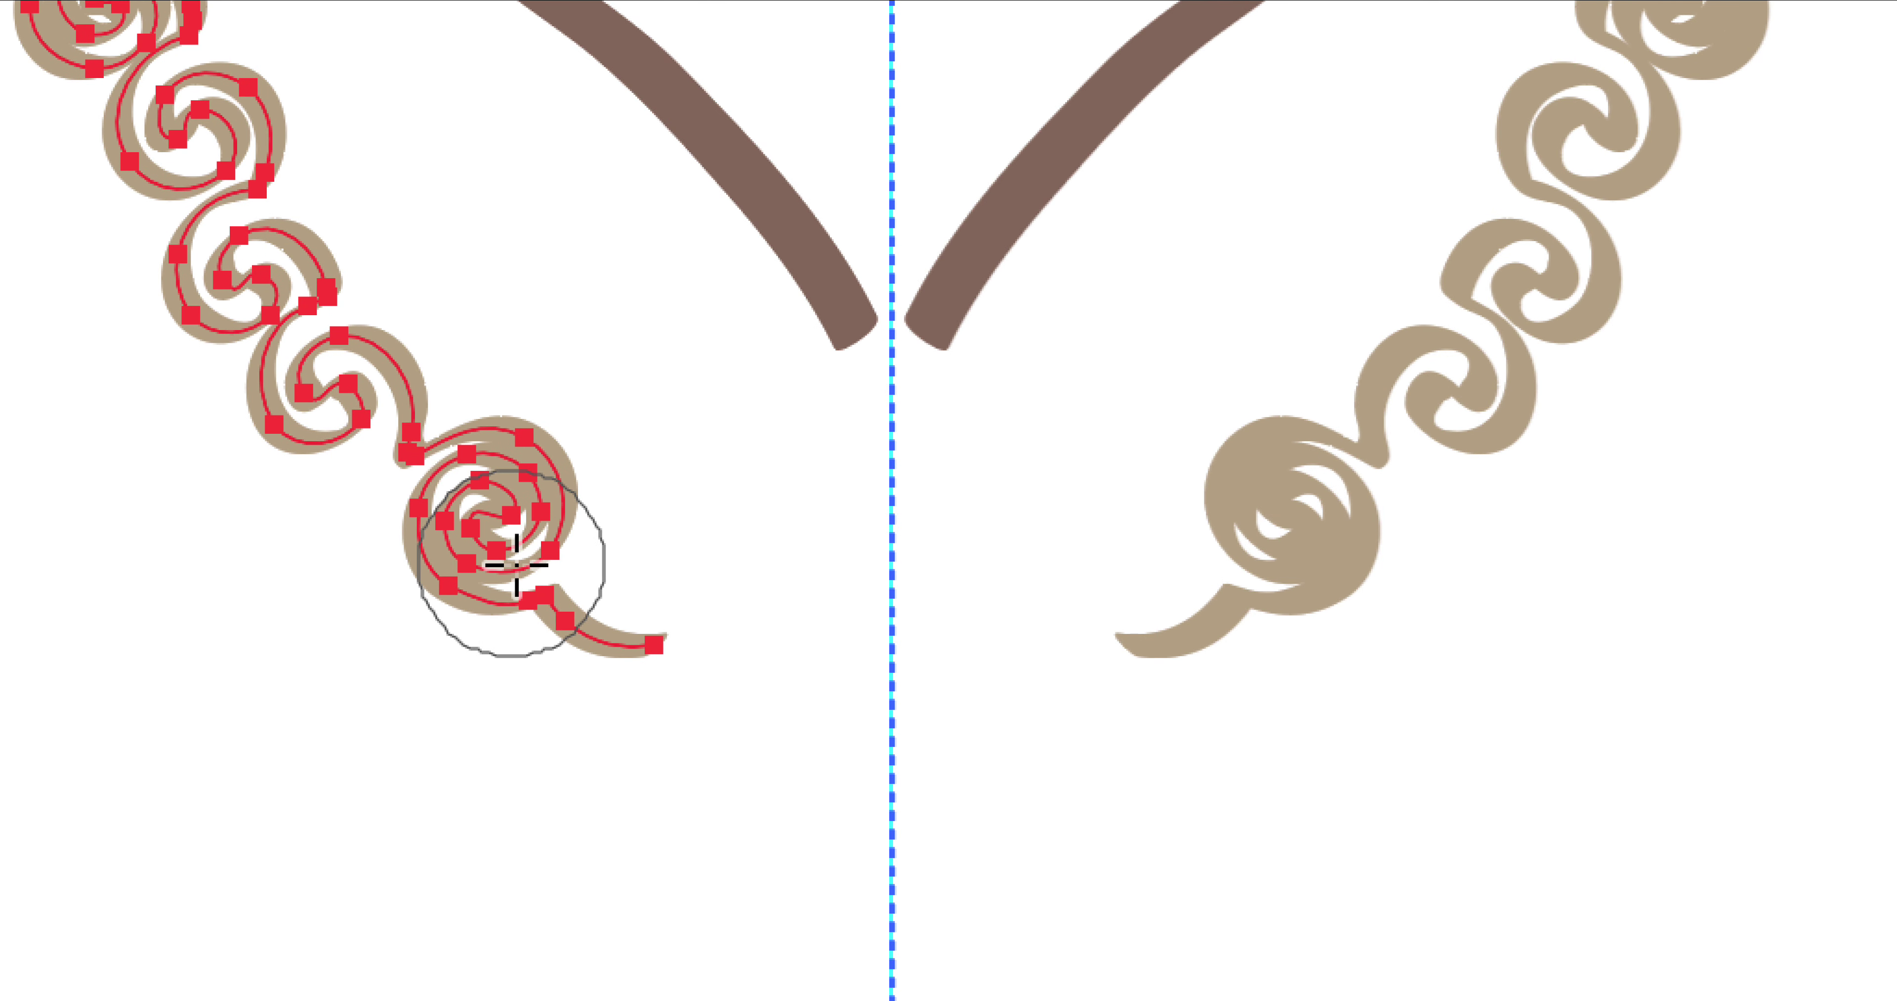
key(ctrl+z)
Step: Add a reversed spiral near the lower end of the beige mane path and another near its upper end
drag(502, 544, 502, 539)
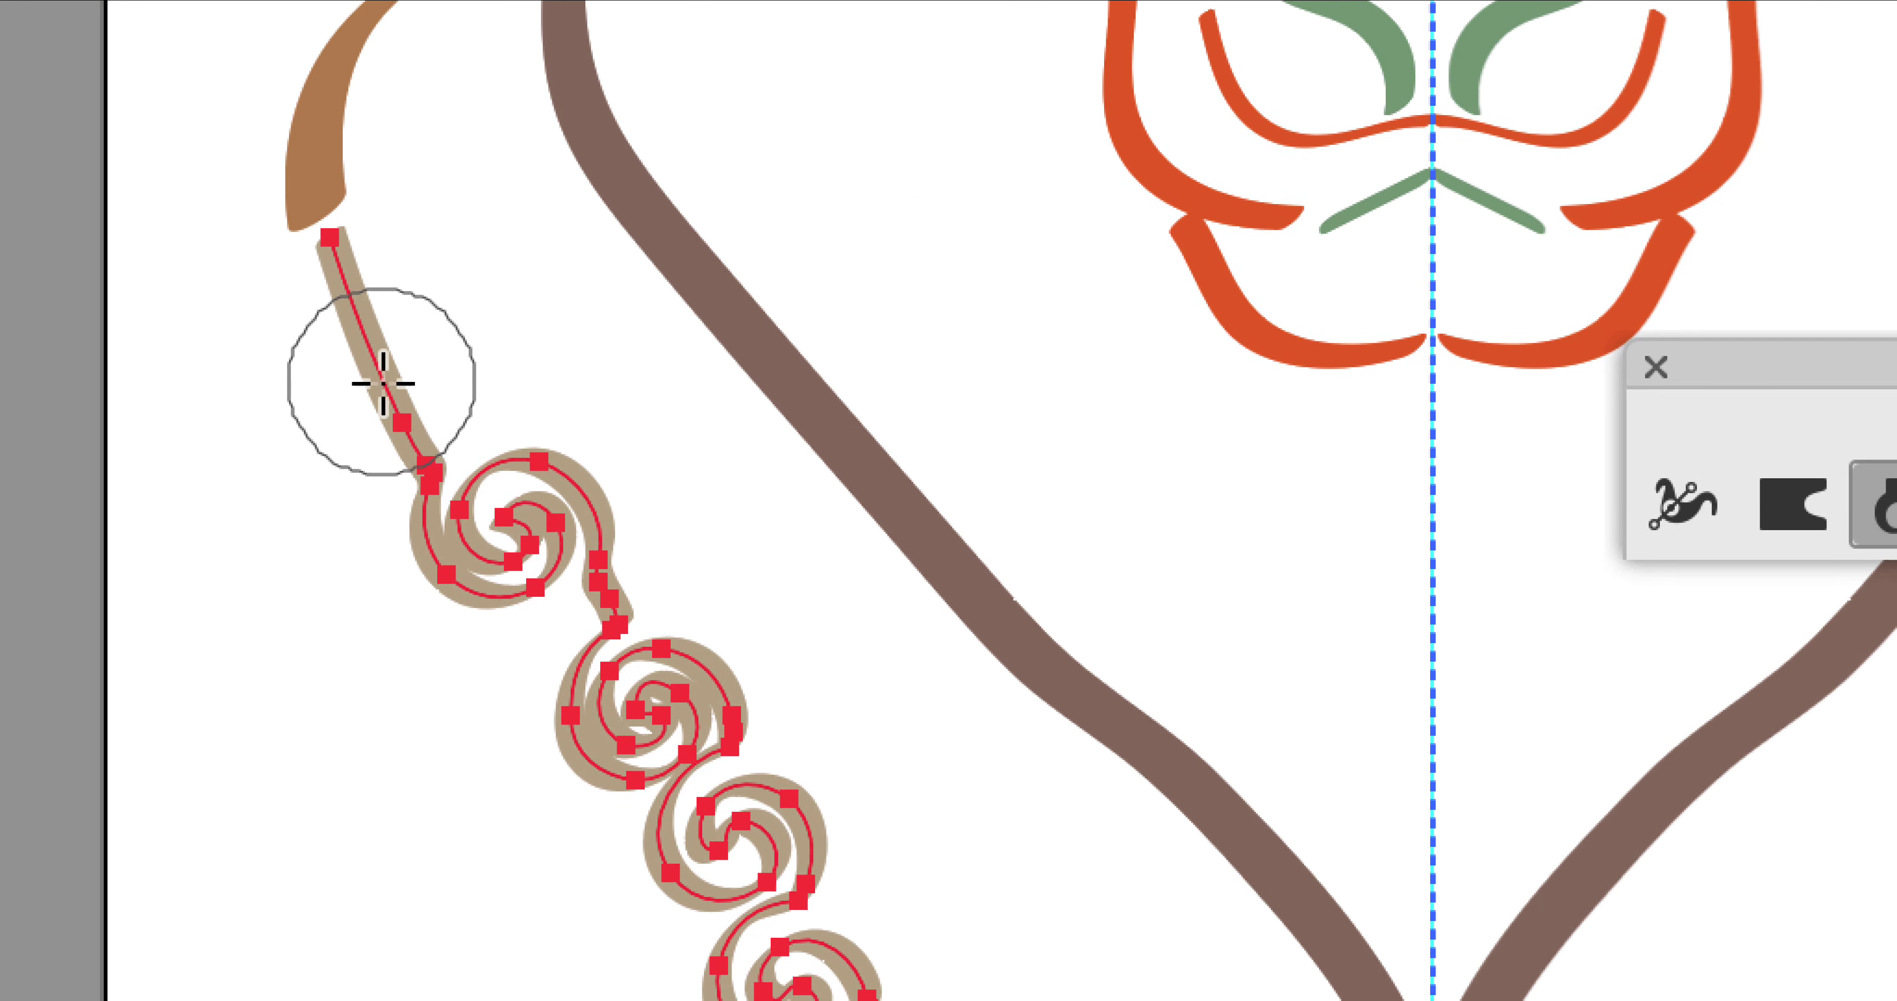
drag(382, 383, 381, 378)
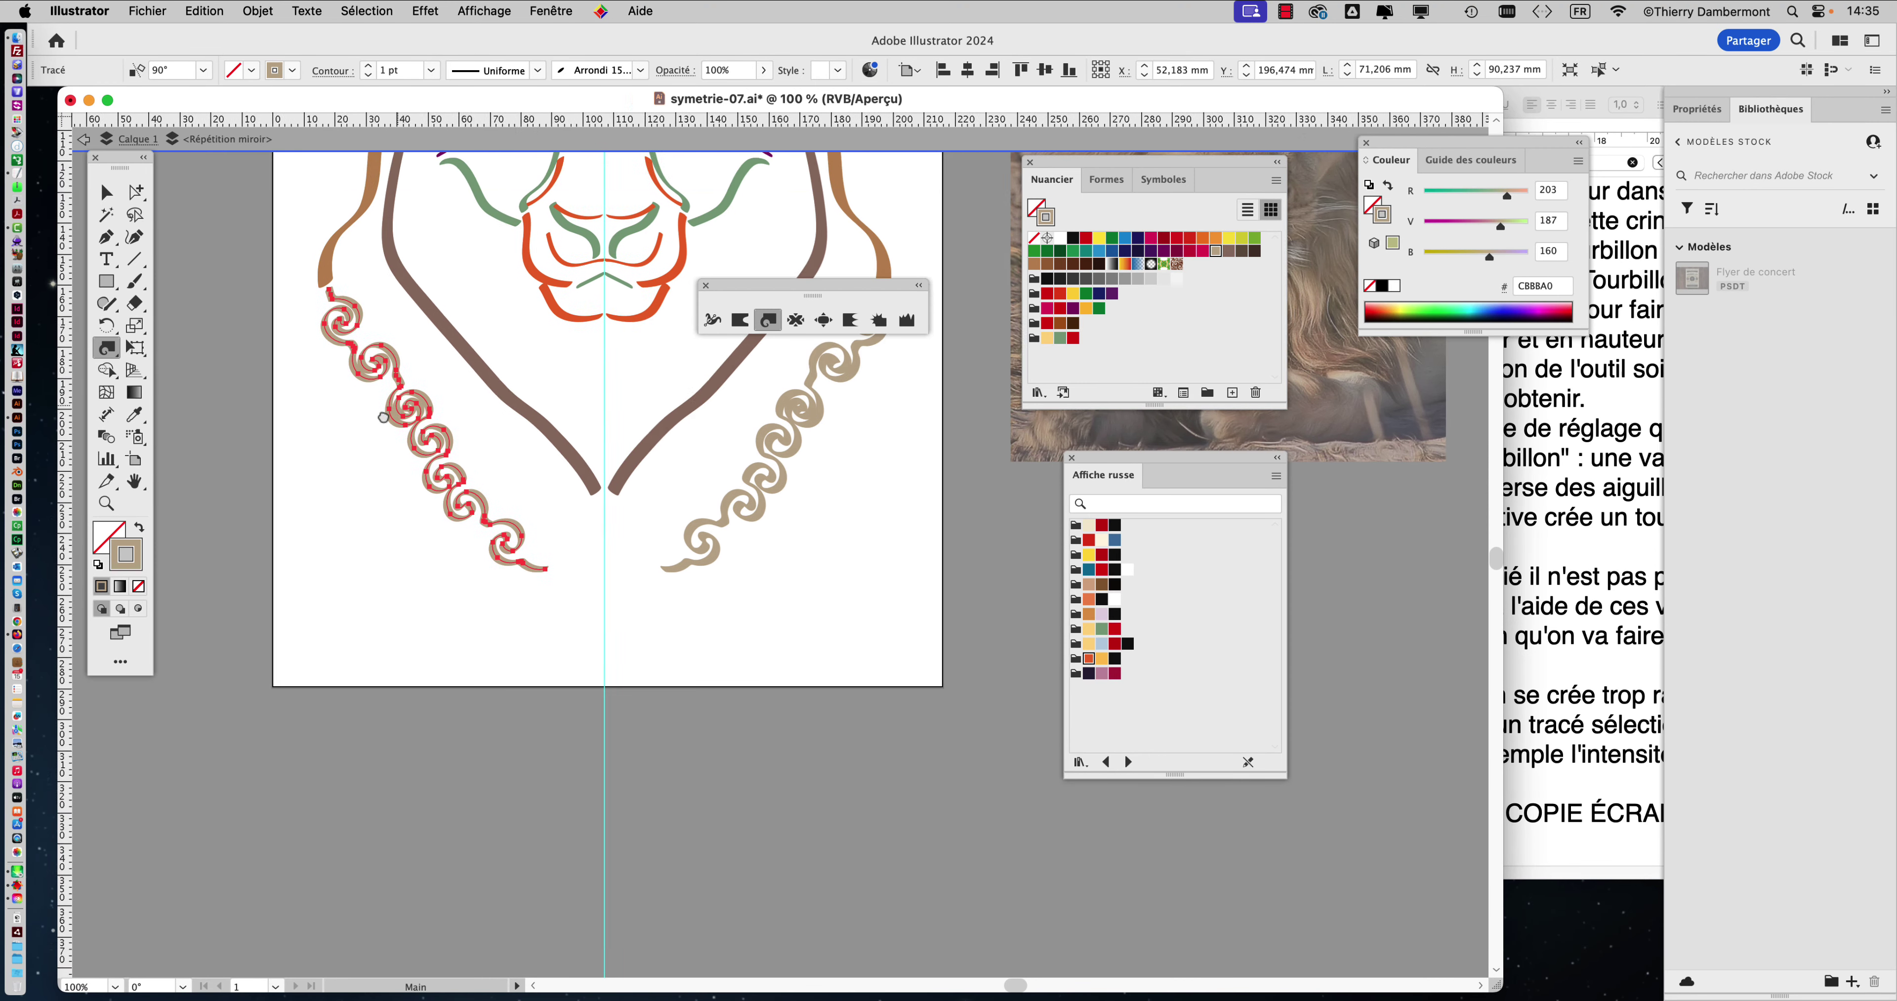
drag(398, 405, 381, 415)
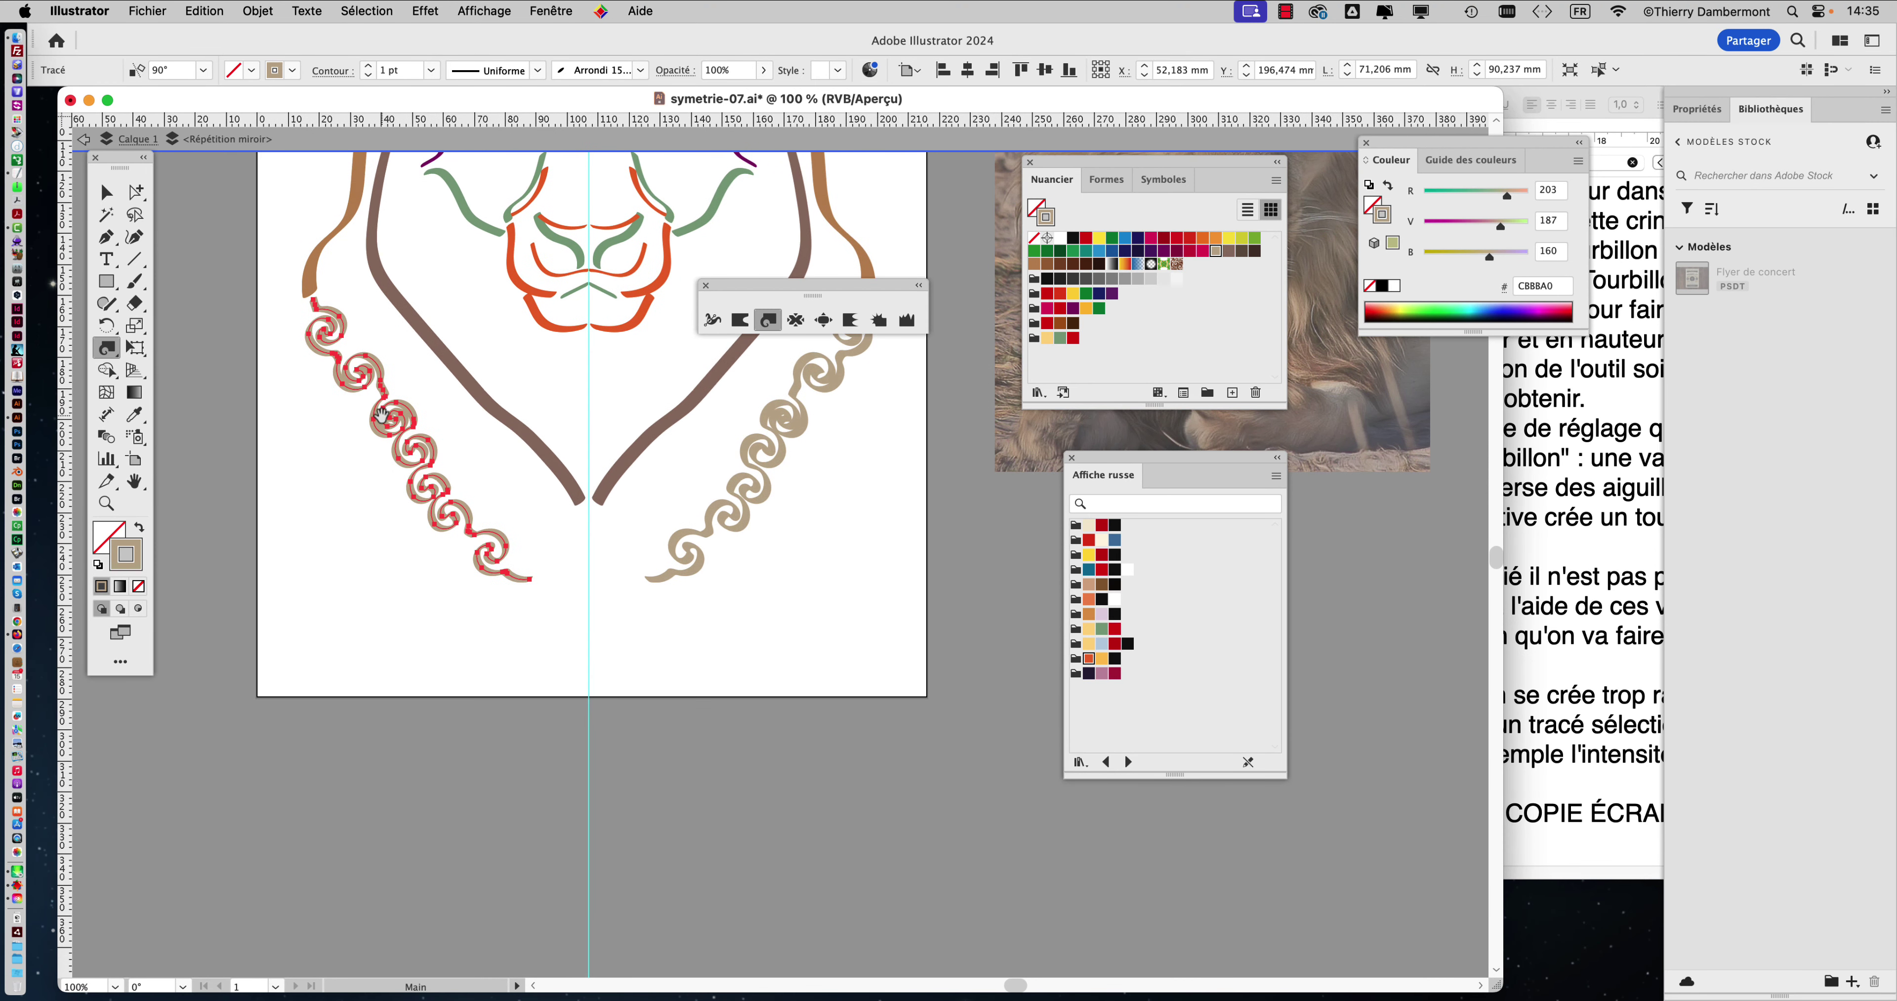
Step: Switch to TextEdit and read the notes on settings applying only to new swirls and on lowering the intensity
click(1598, 528)
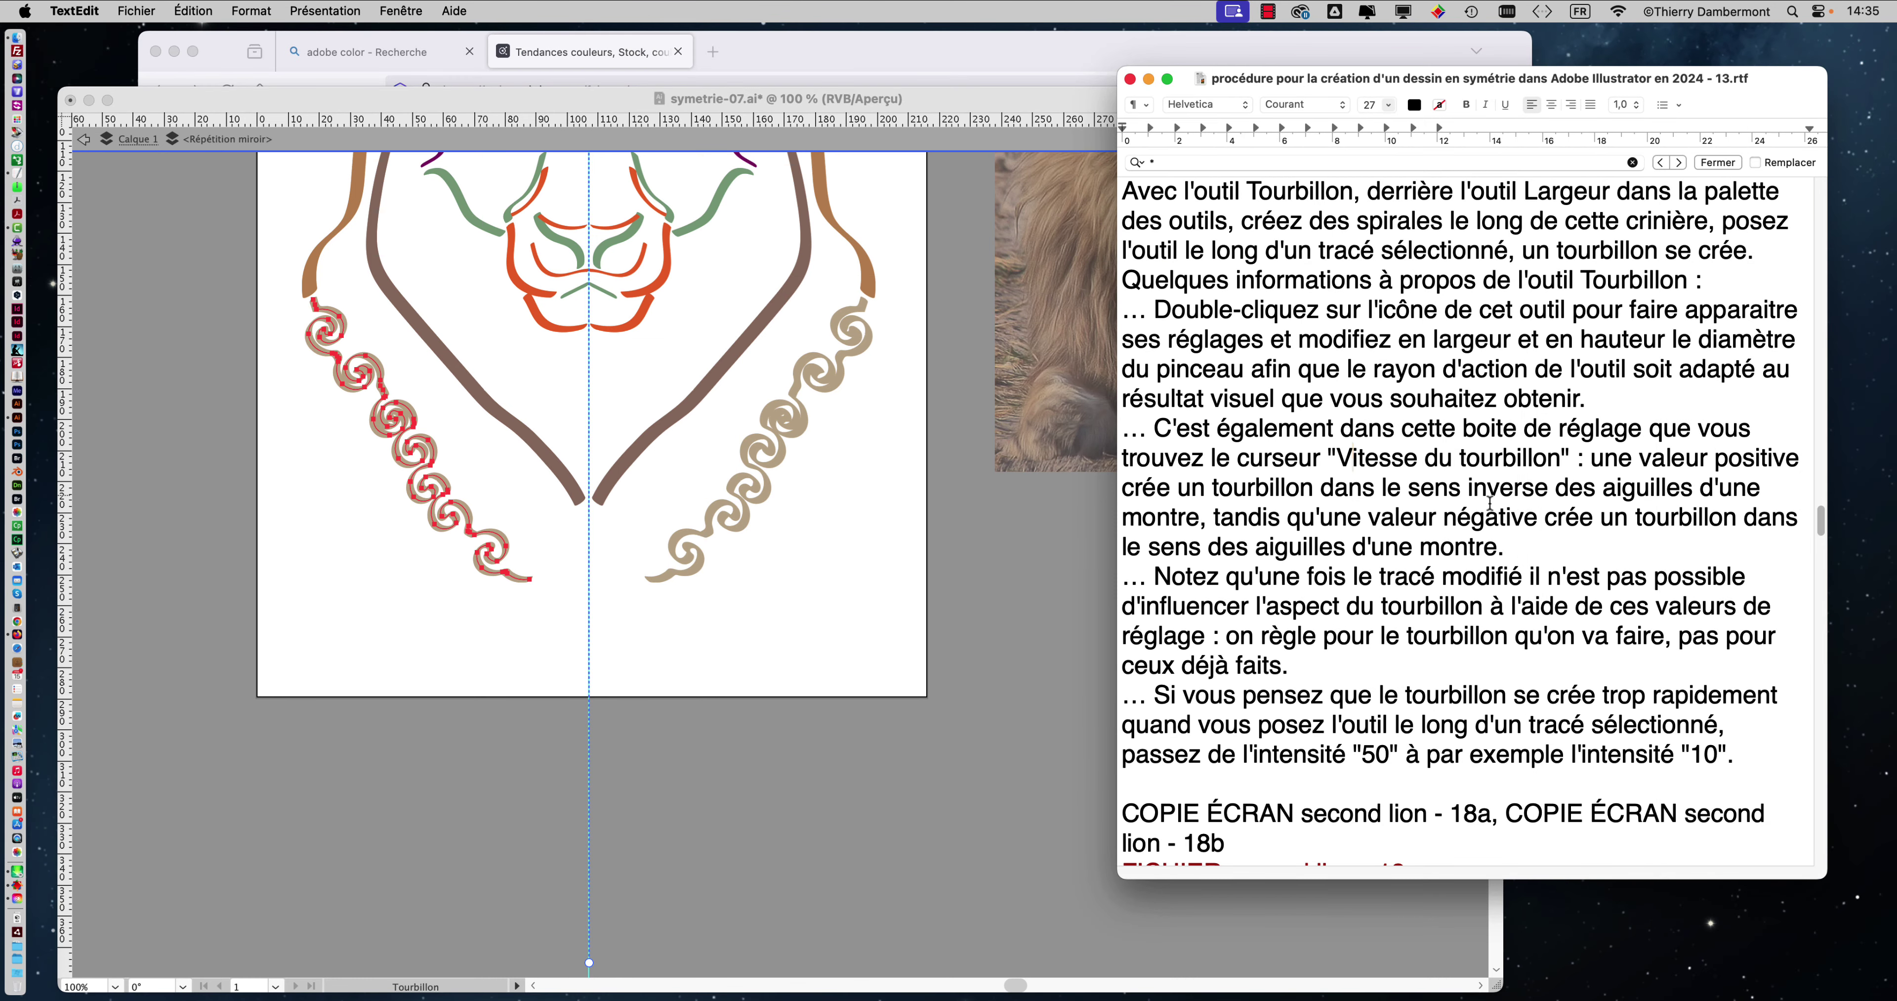
scroll(1239, 522, down, 2)
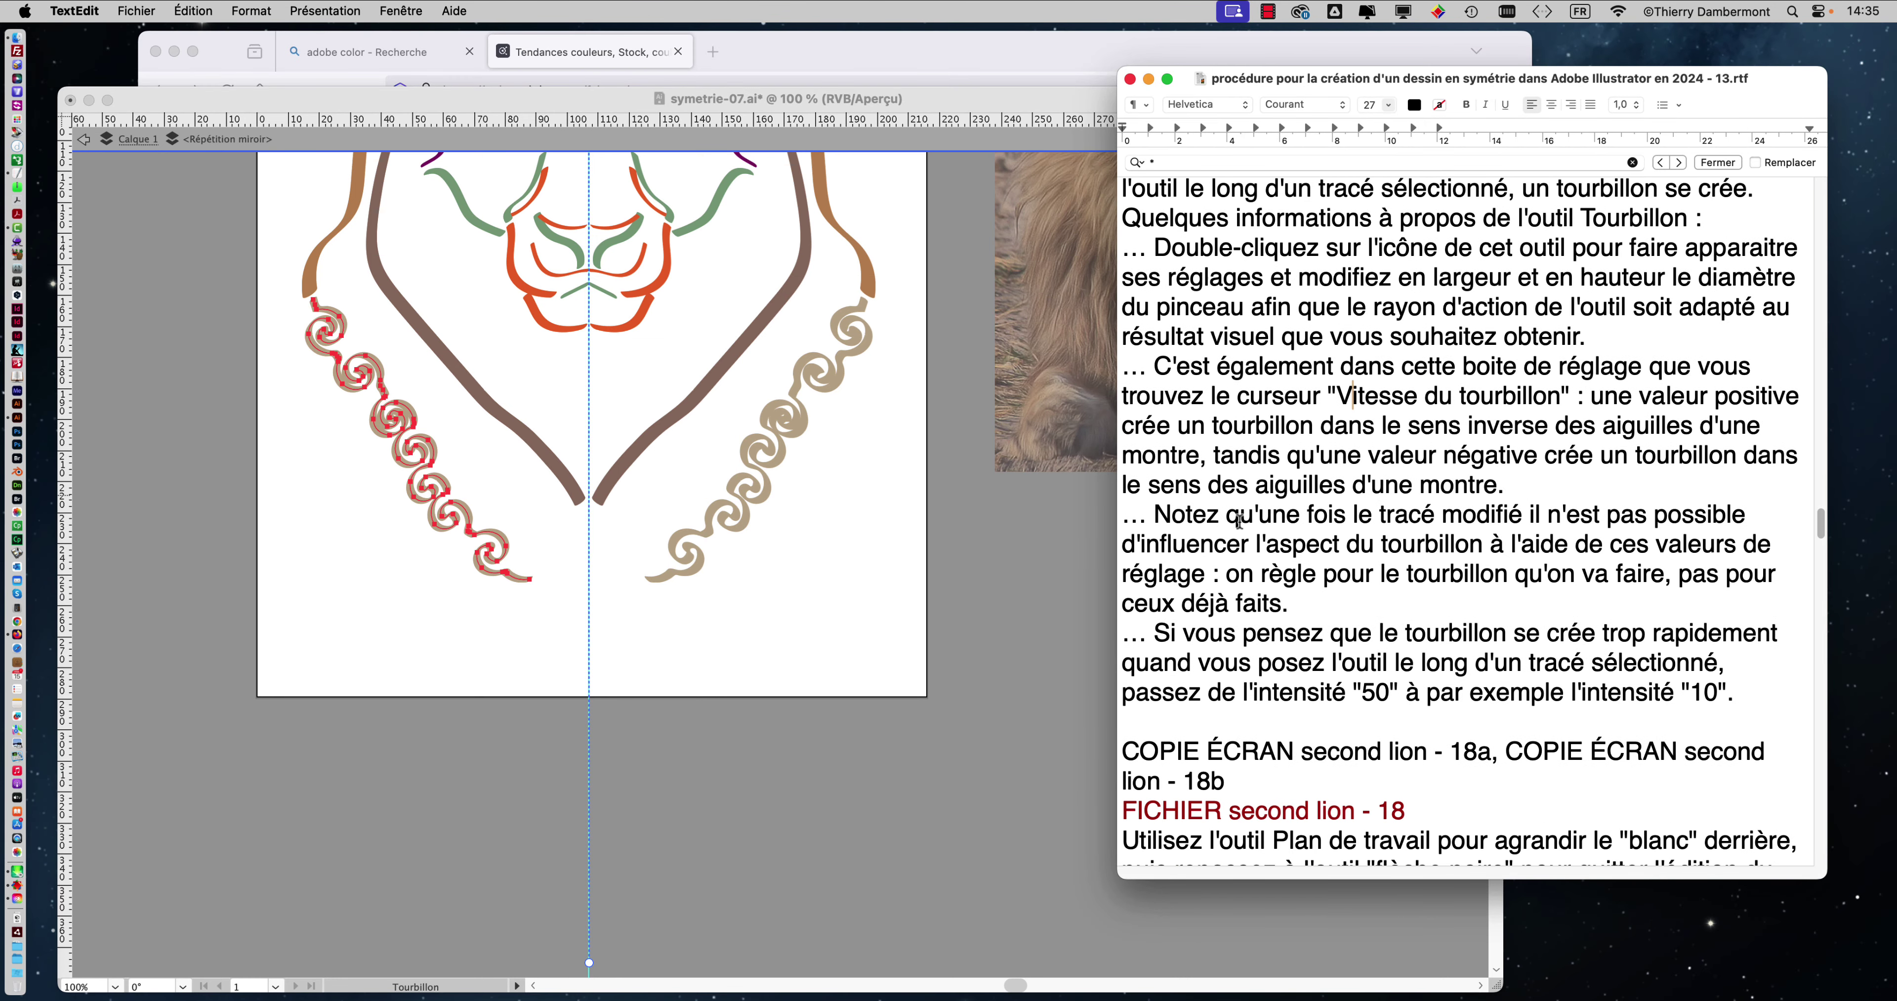
drag(1200, 516, 1721, 513)
click(1549, 515)
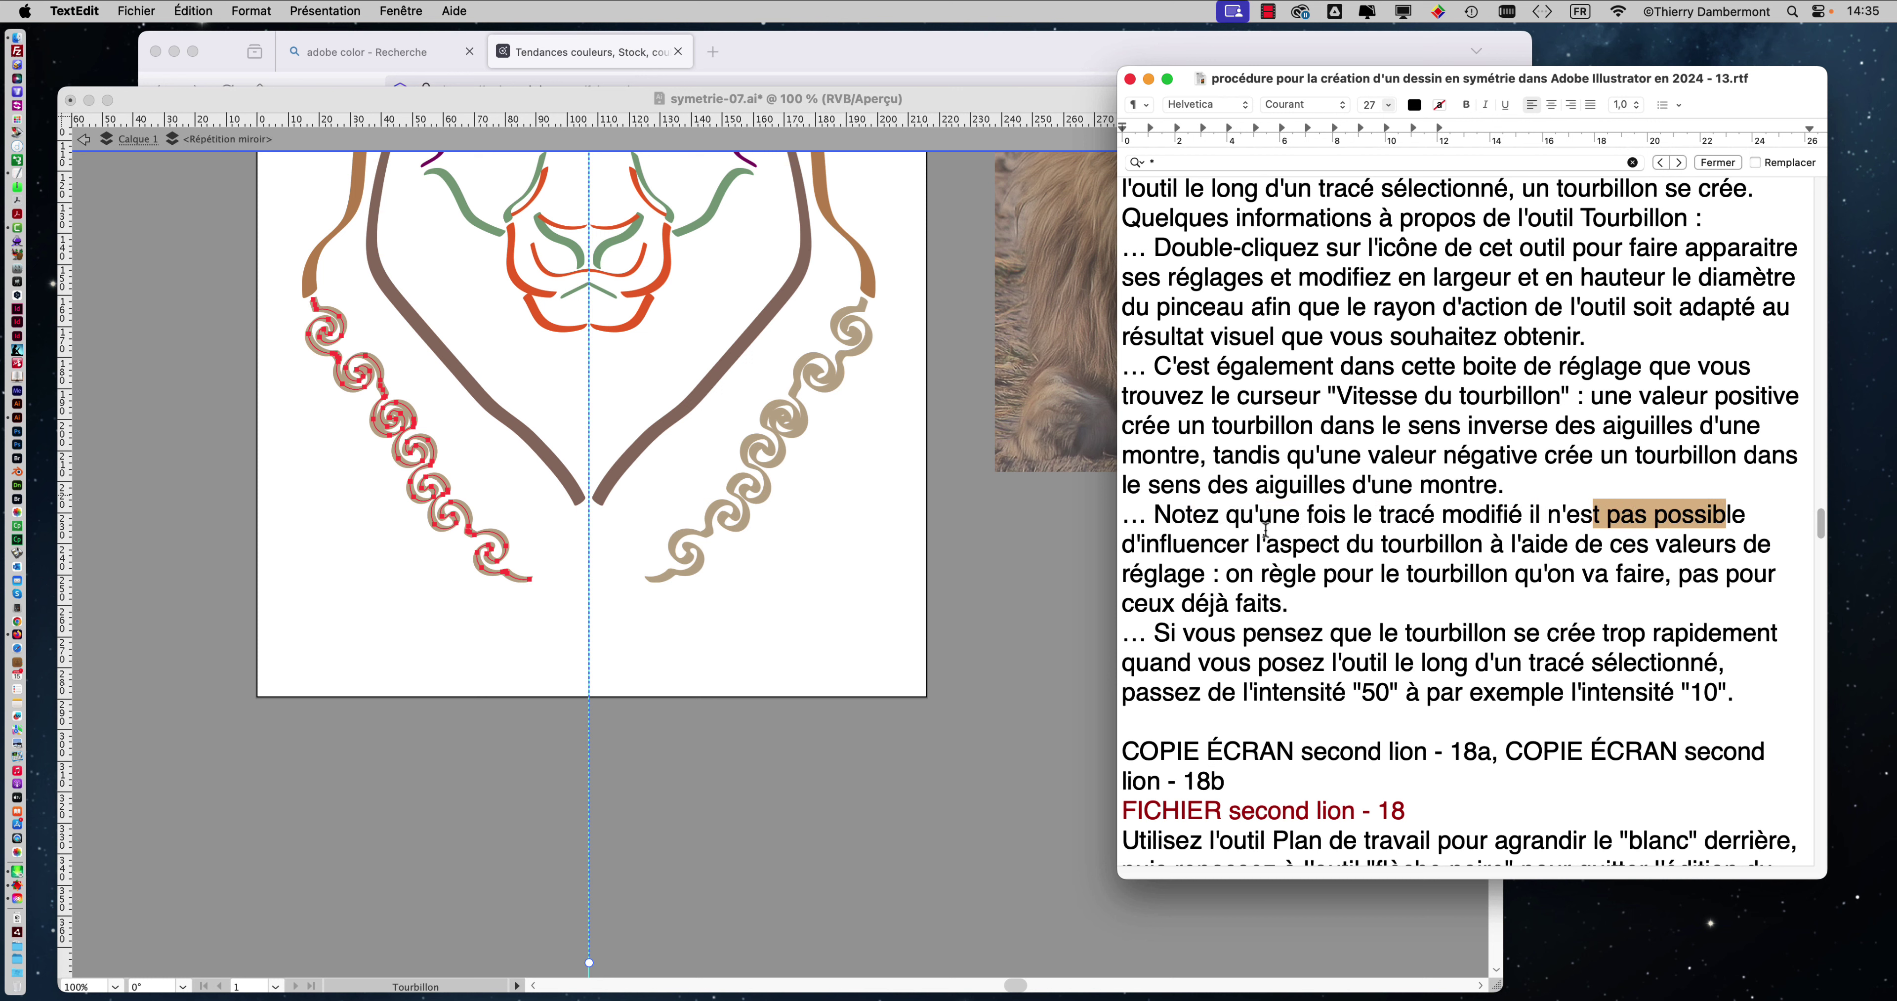
drag(1212, 544, 1742, 542)
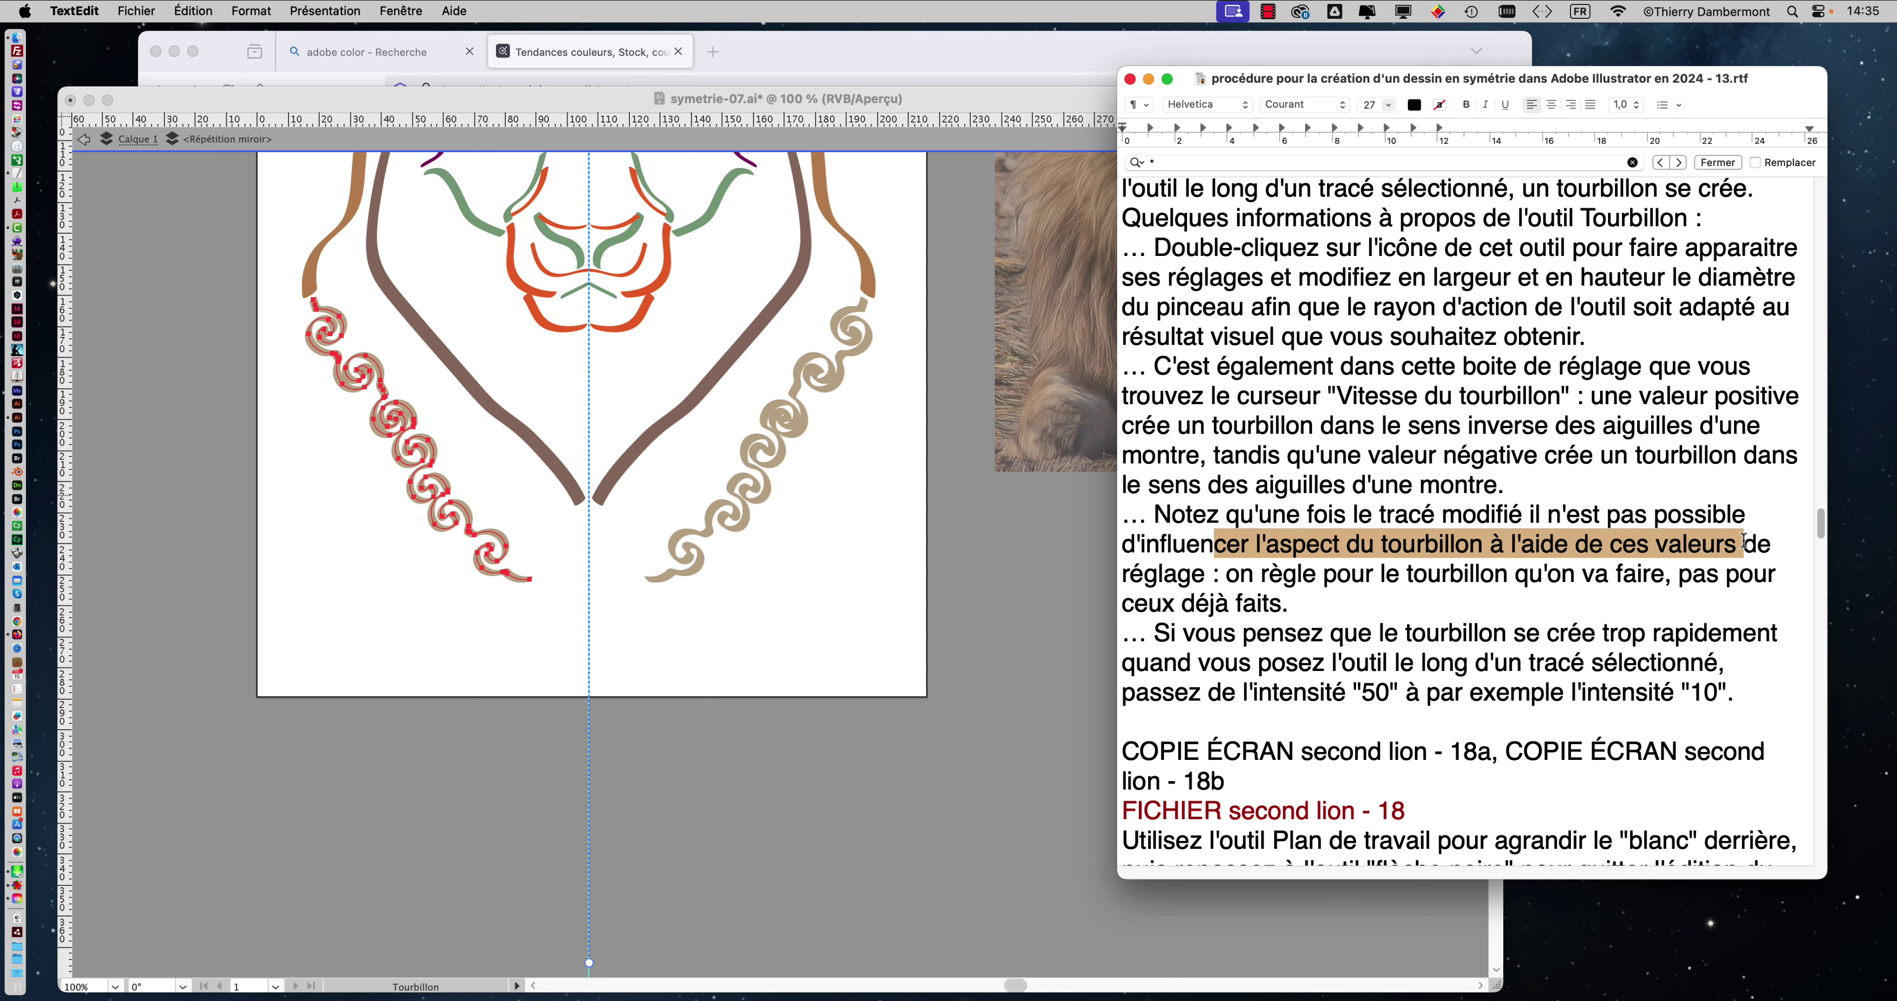
drag(1252, 573, 1677, 575)
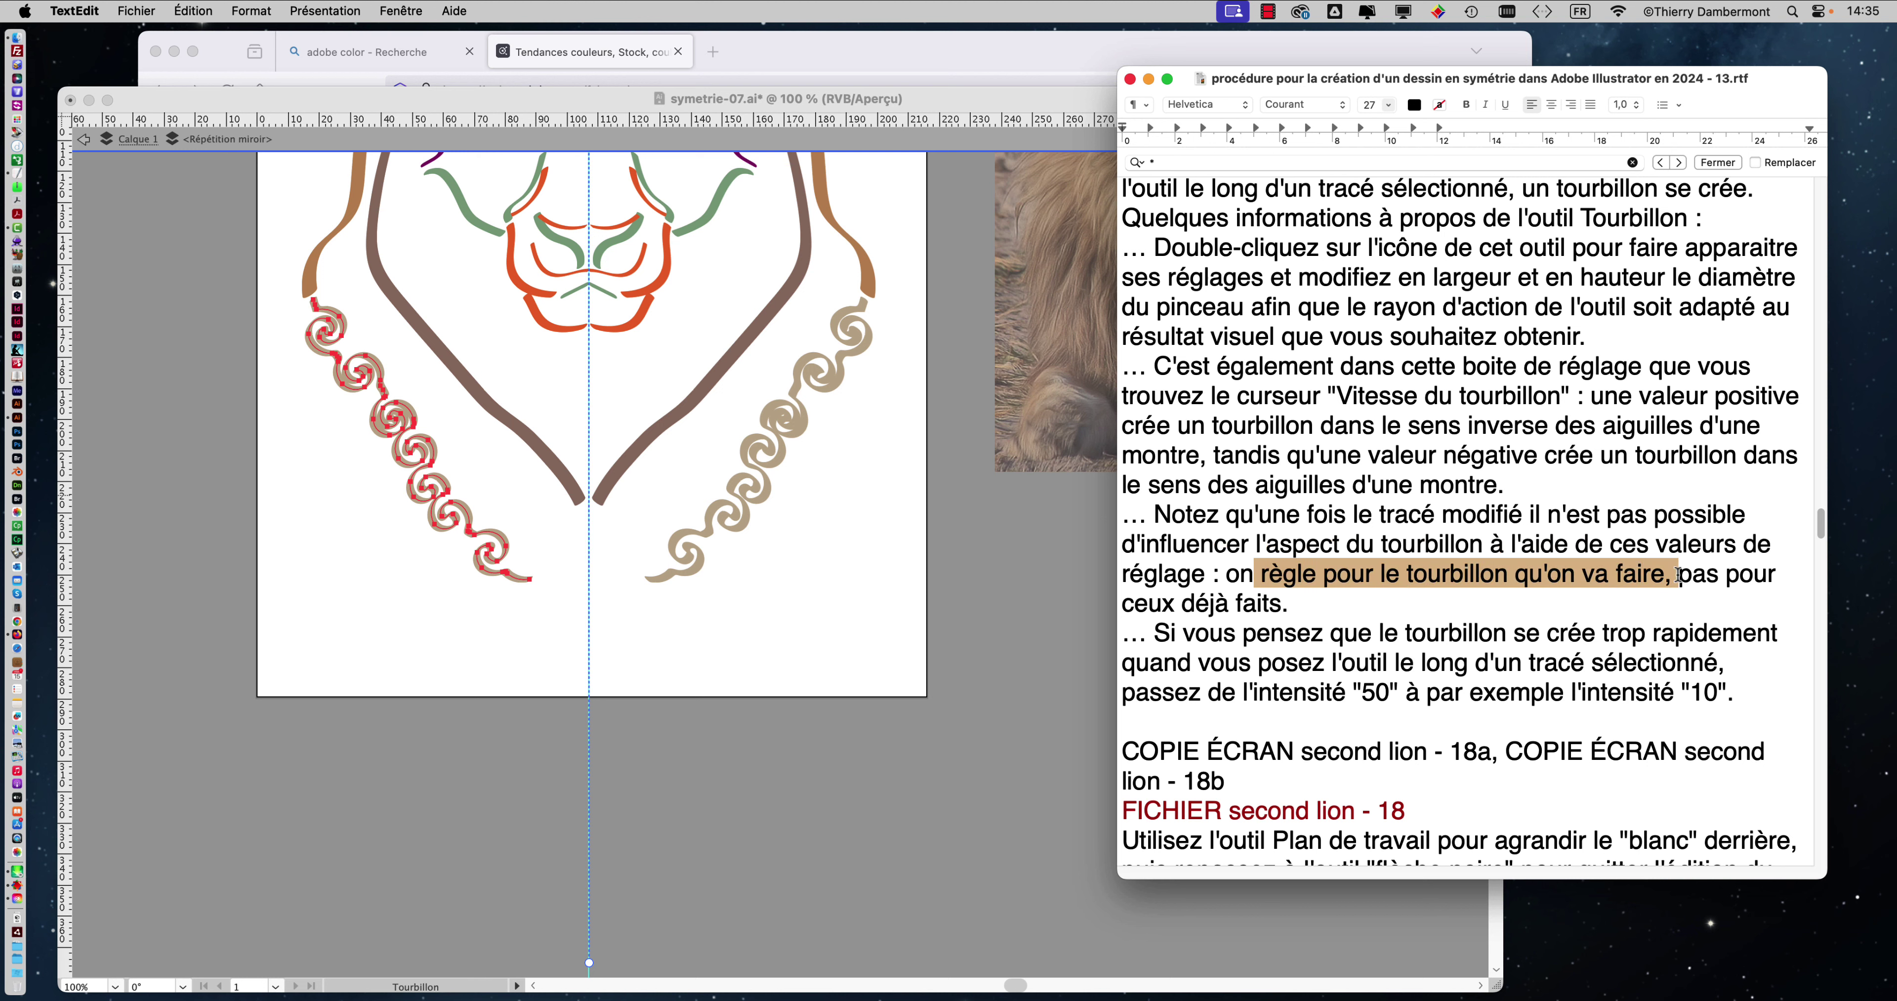
click(1676, 574)
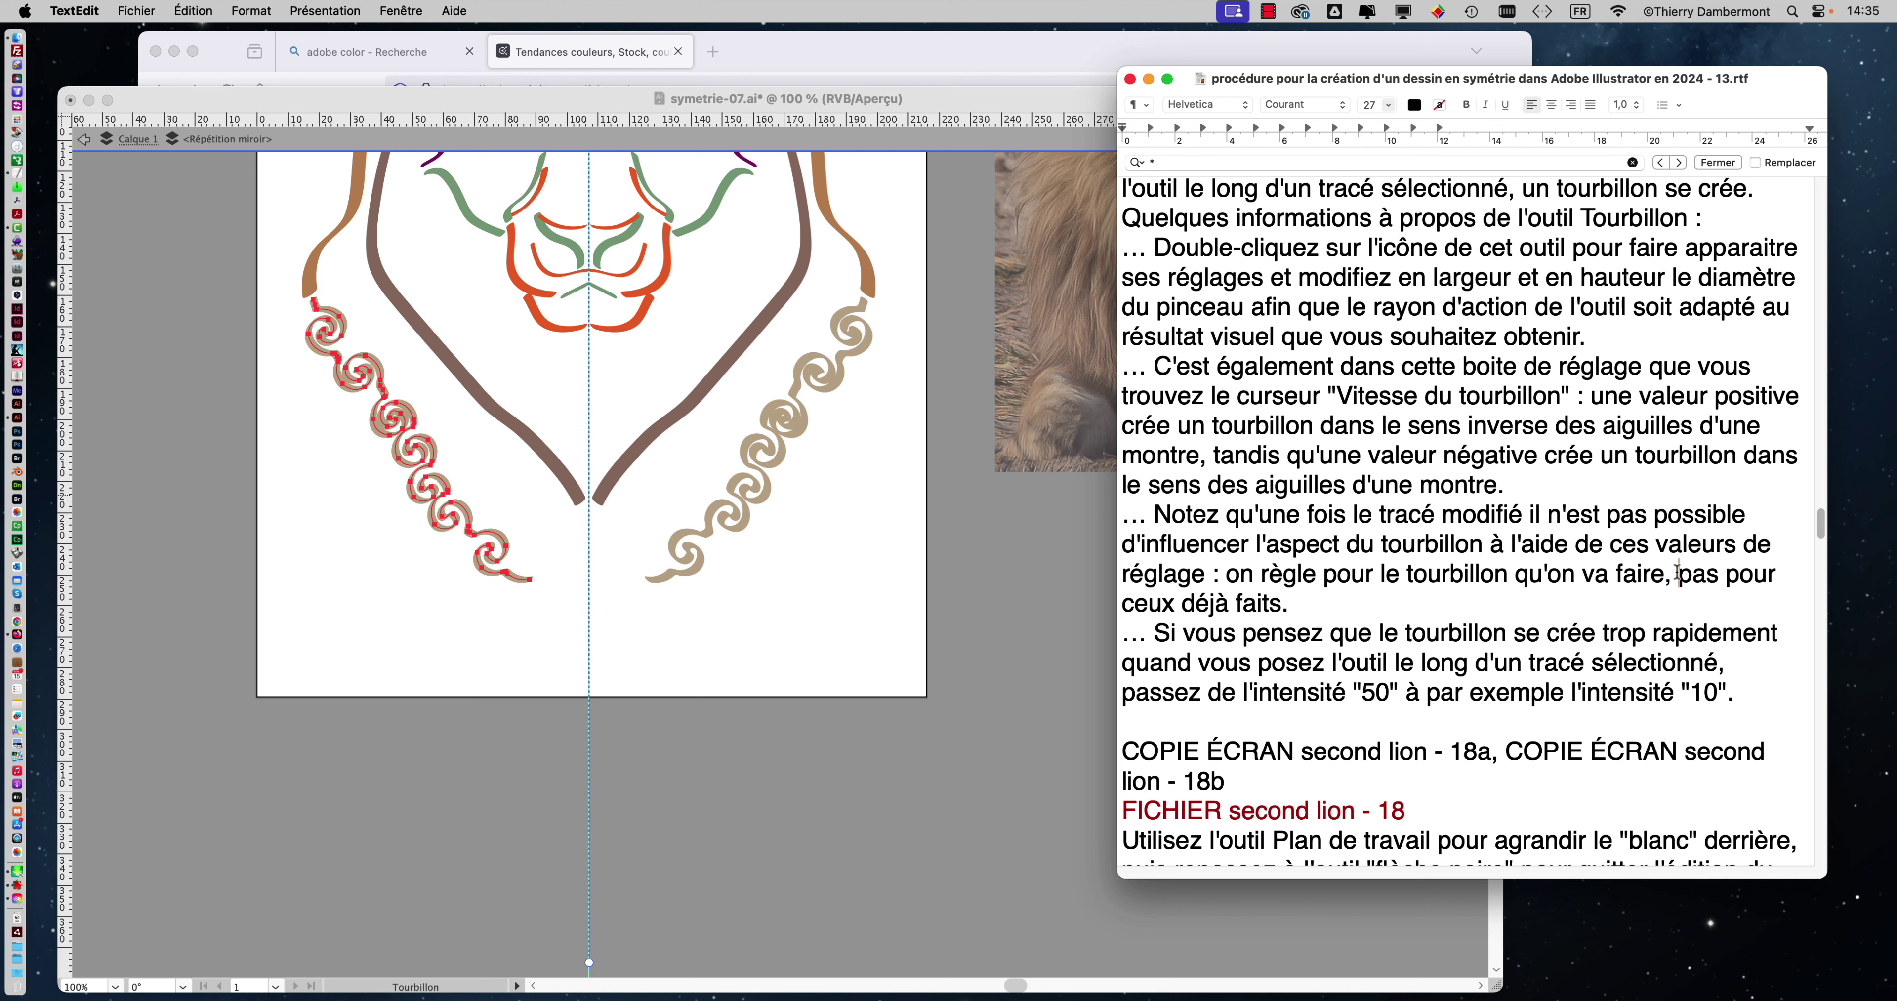
drag(1677, 573, 1478, 595)
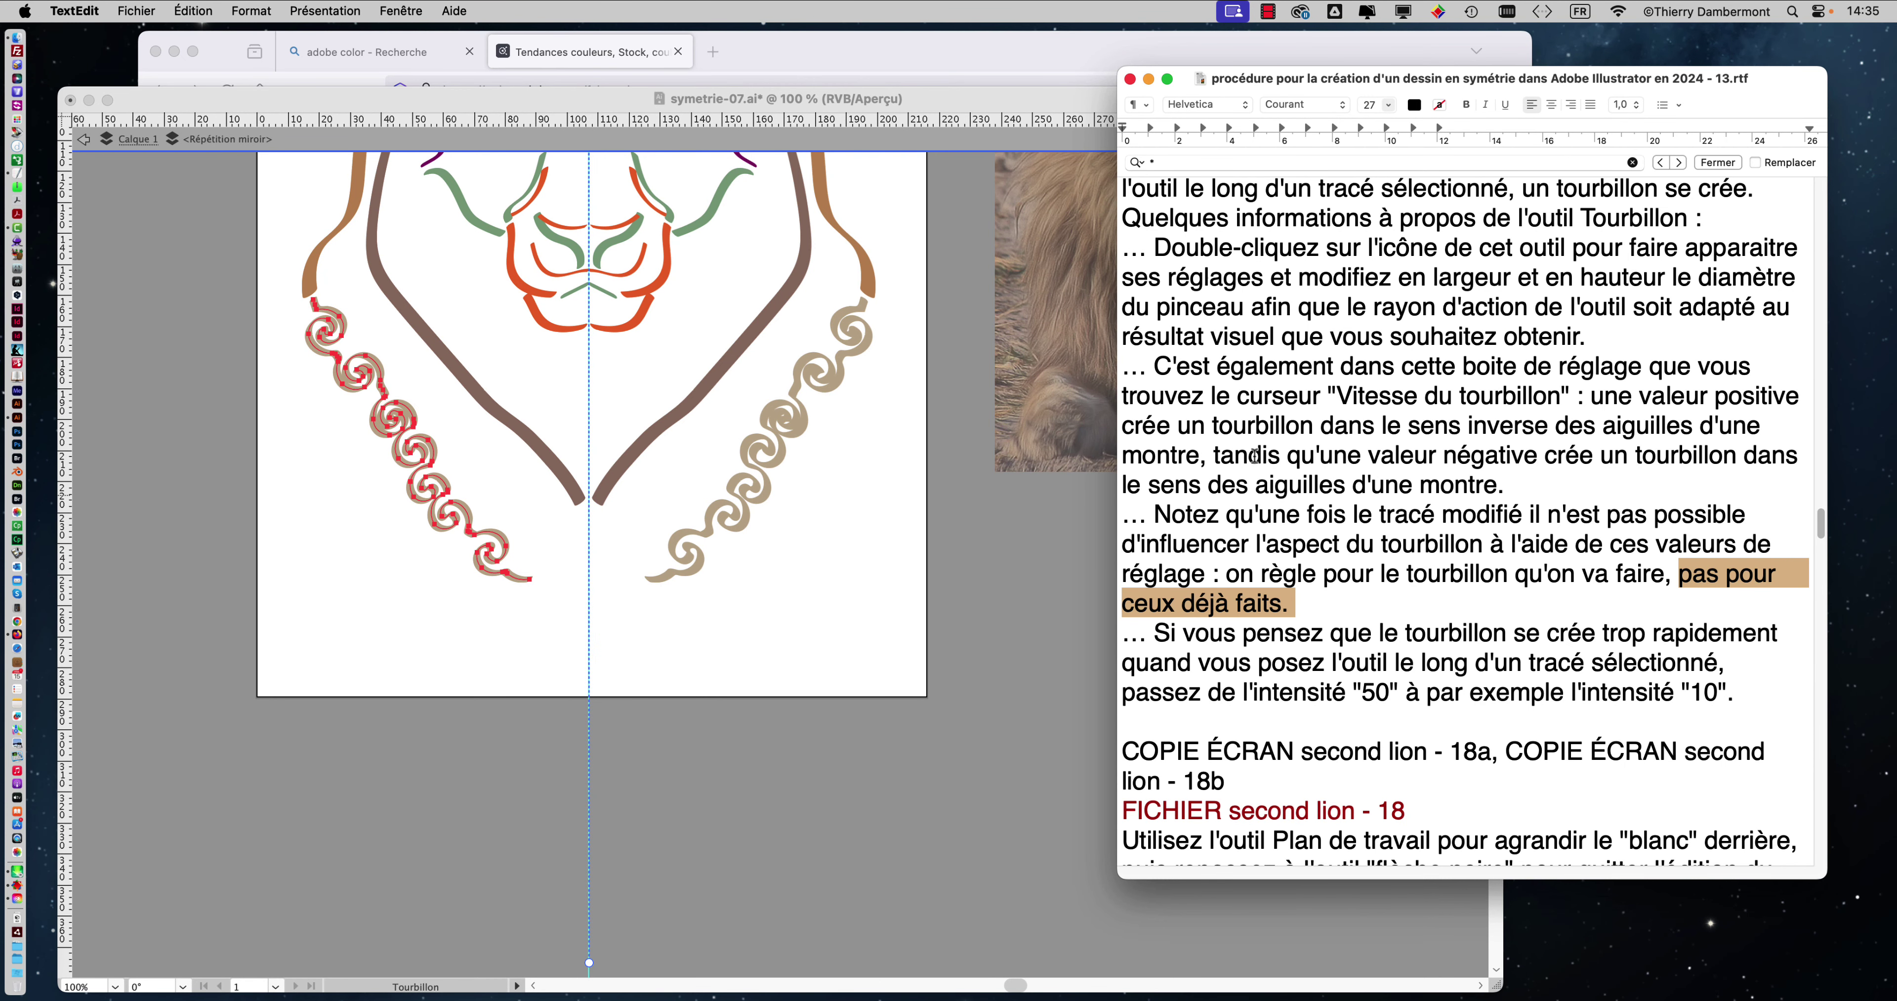
scroll(1294, 517, down, 2)
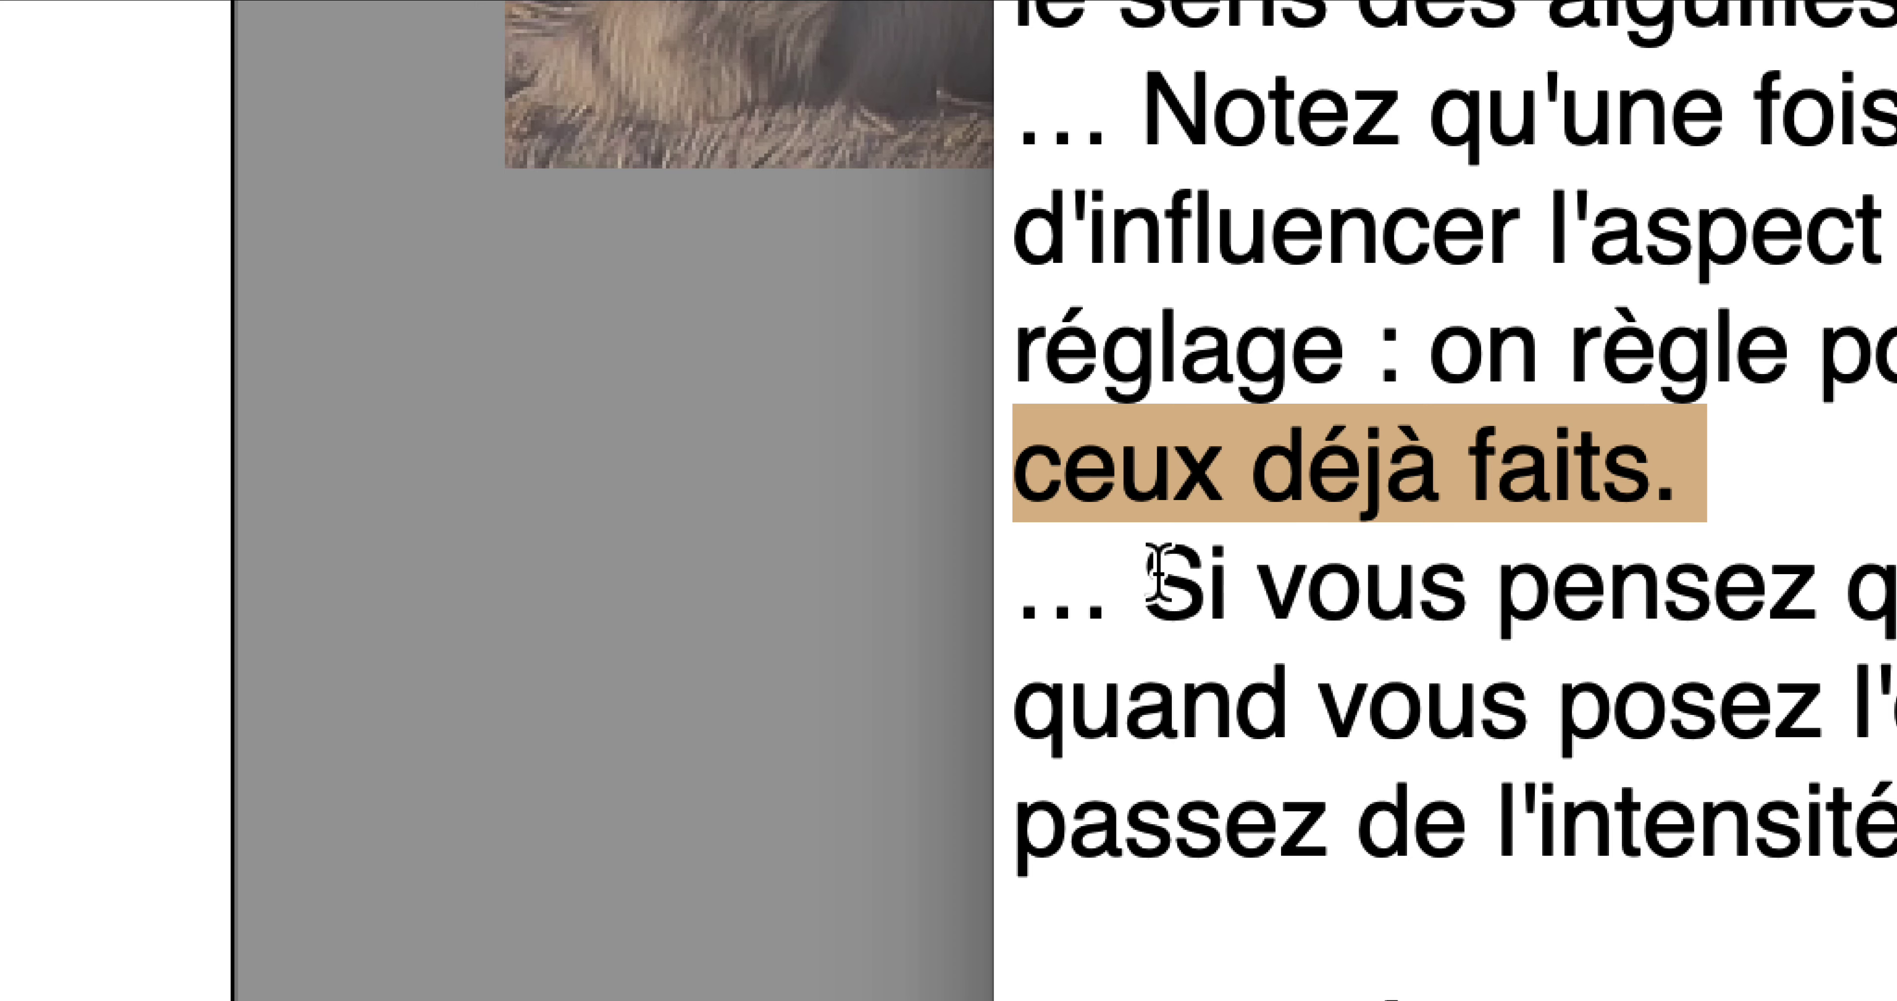
drag(1156, 575, 1768, 574)
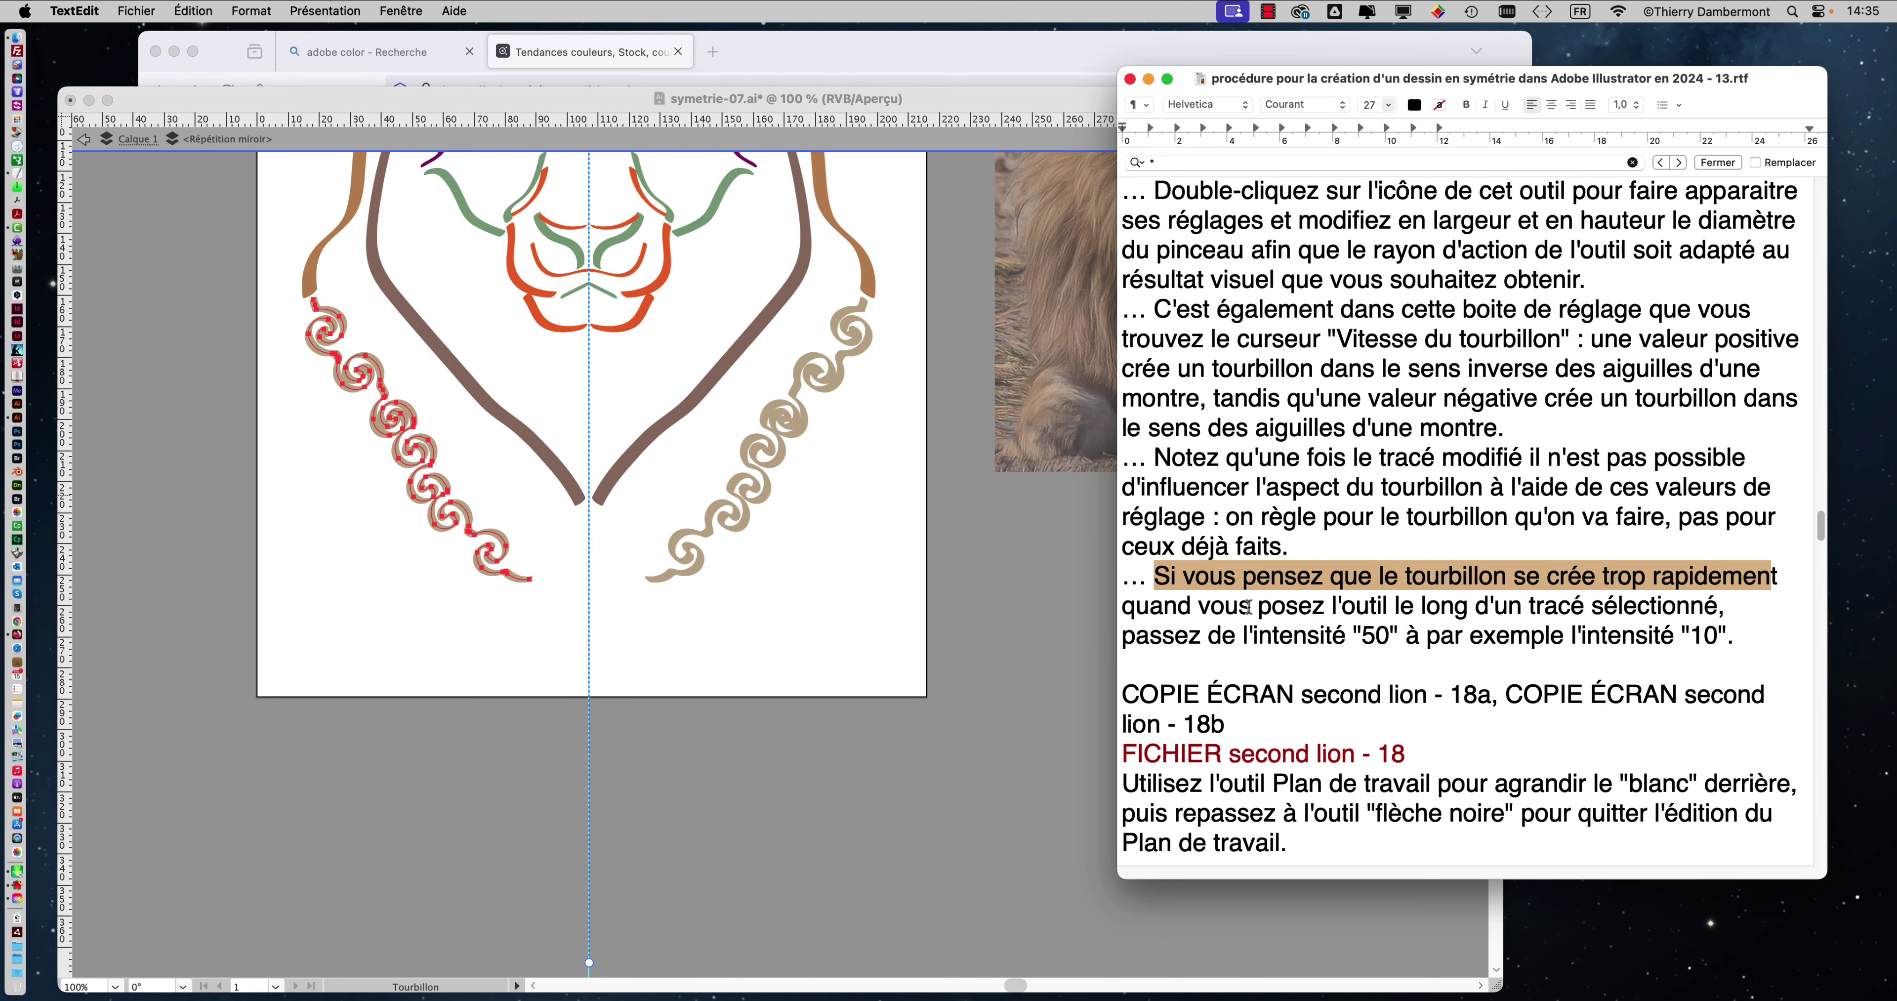
drag(1250, 606, 1648, 605)
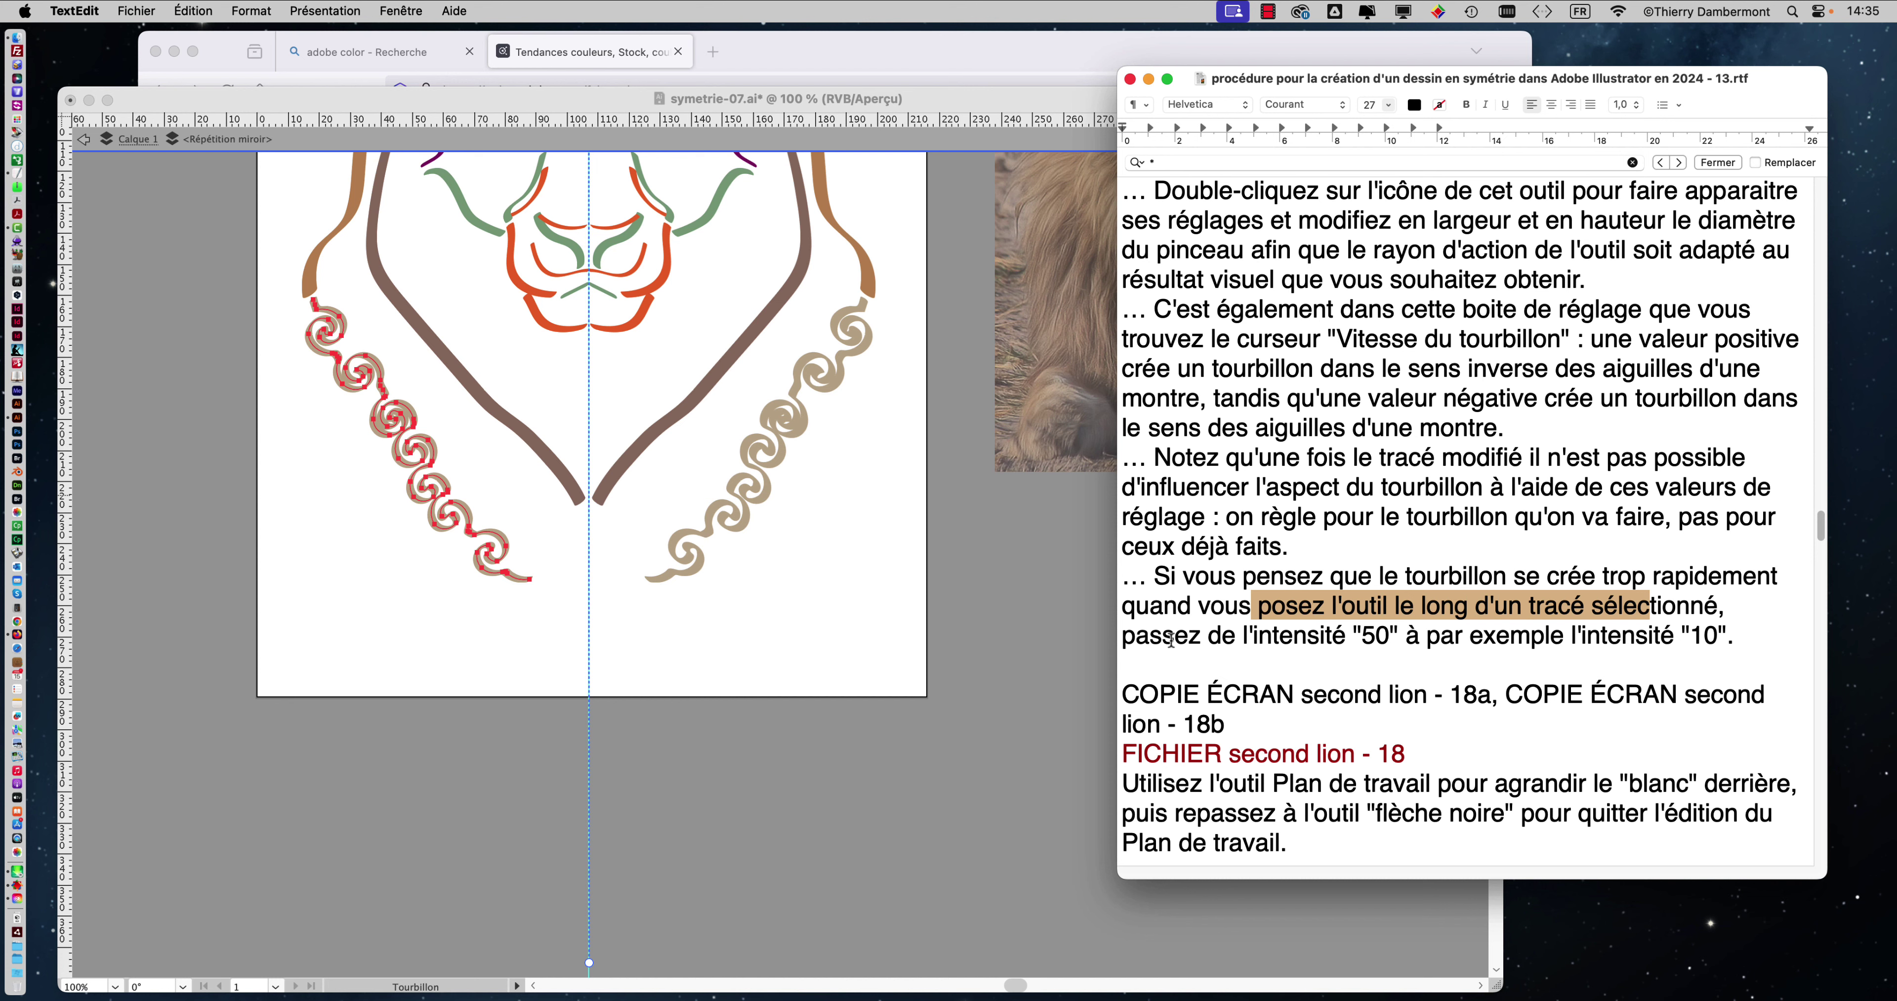
drag(1174, 637, 1666, 637)
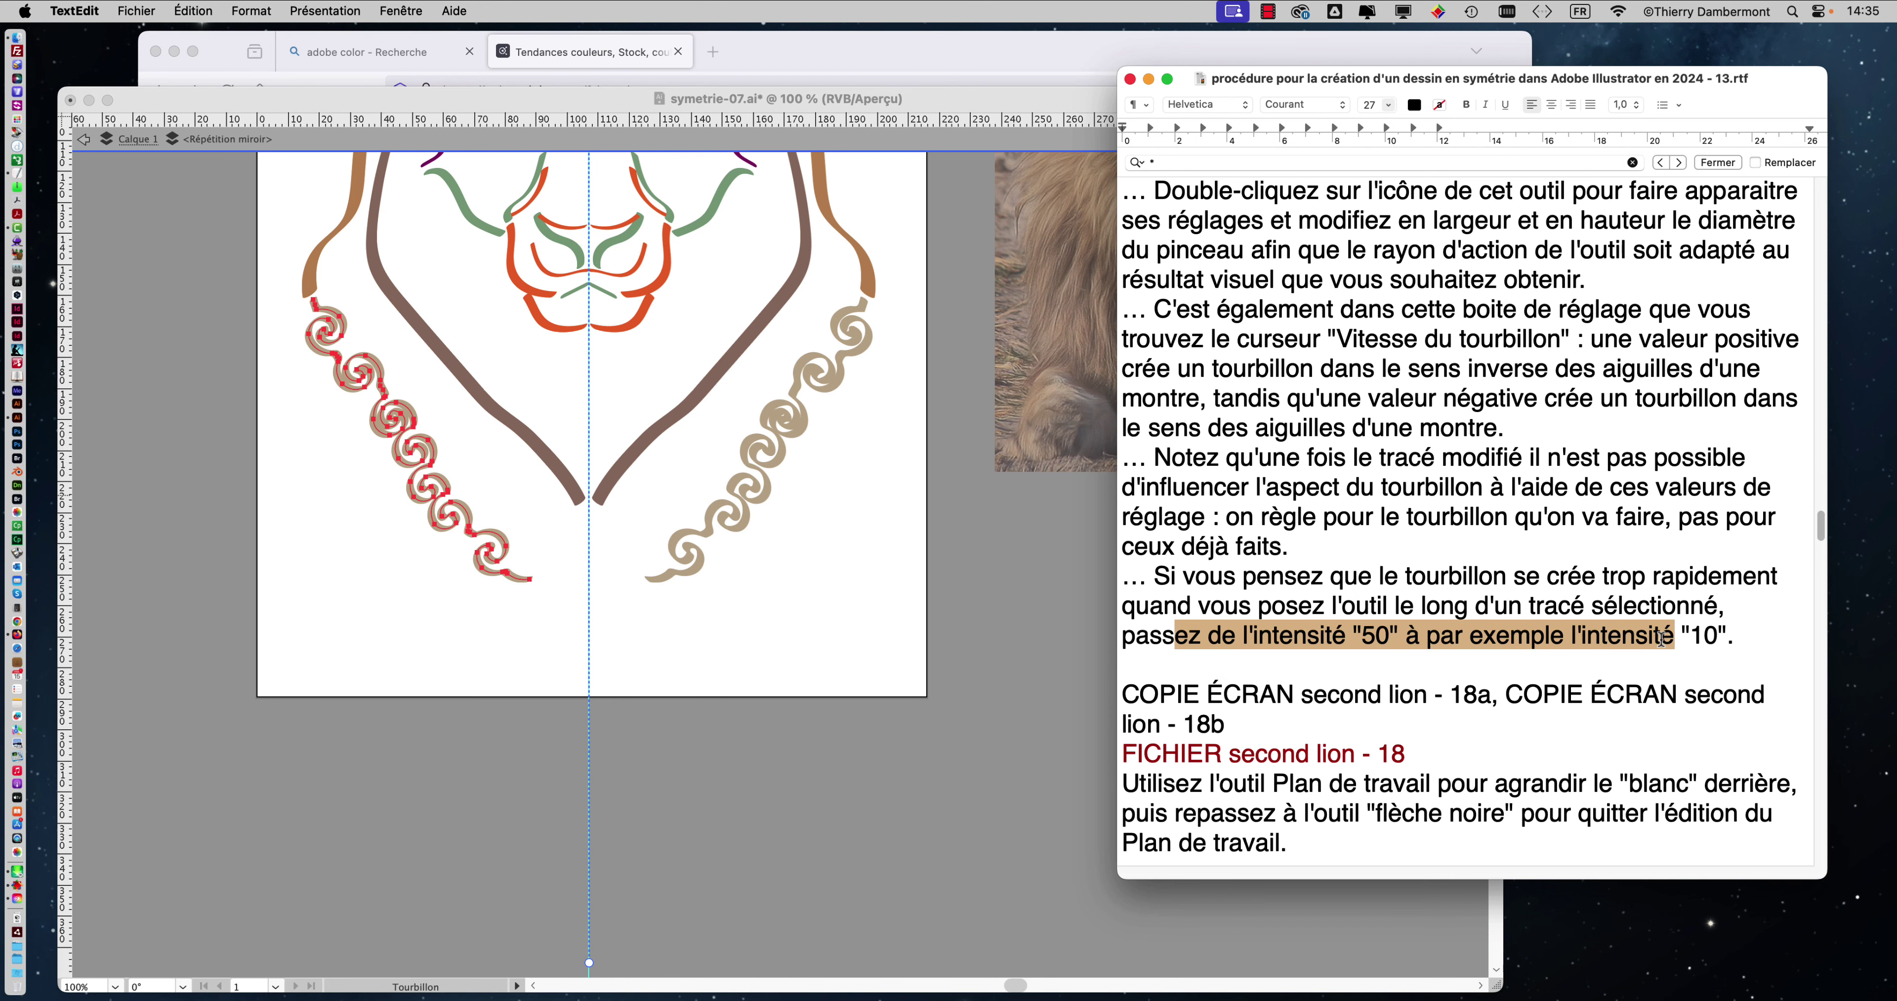
Step: Return to Illustrator and lower the Tourbillon tool's intensity (Intensité) to 10%
click(618, 105)
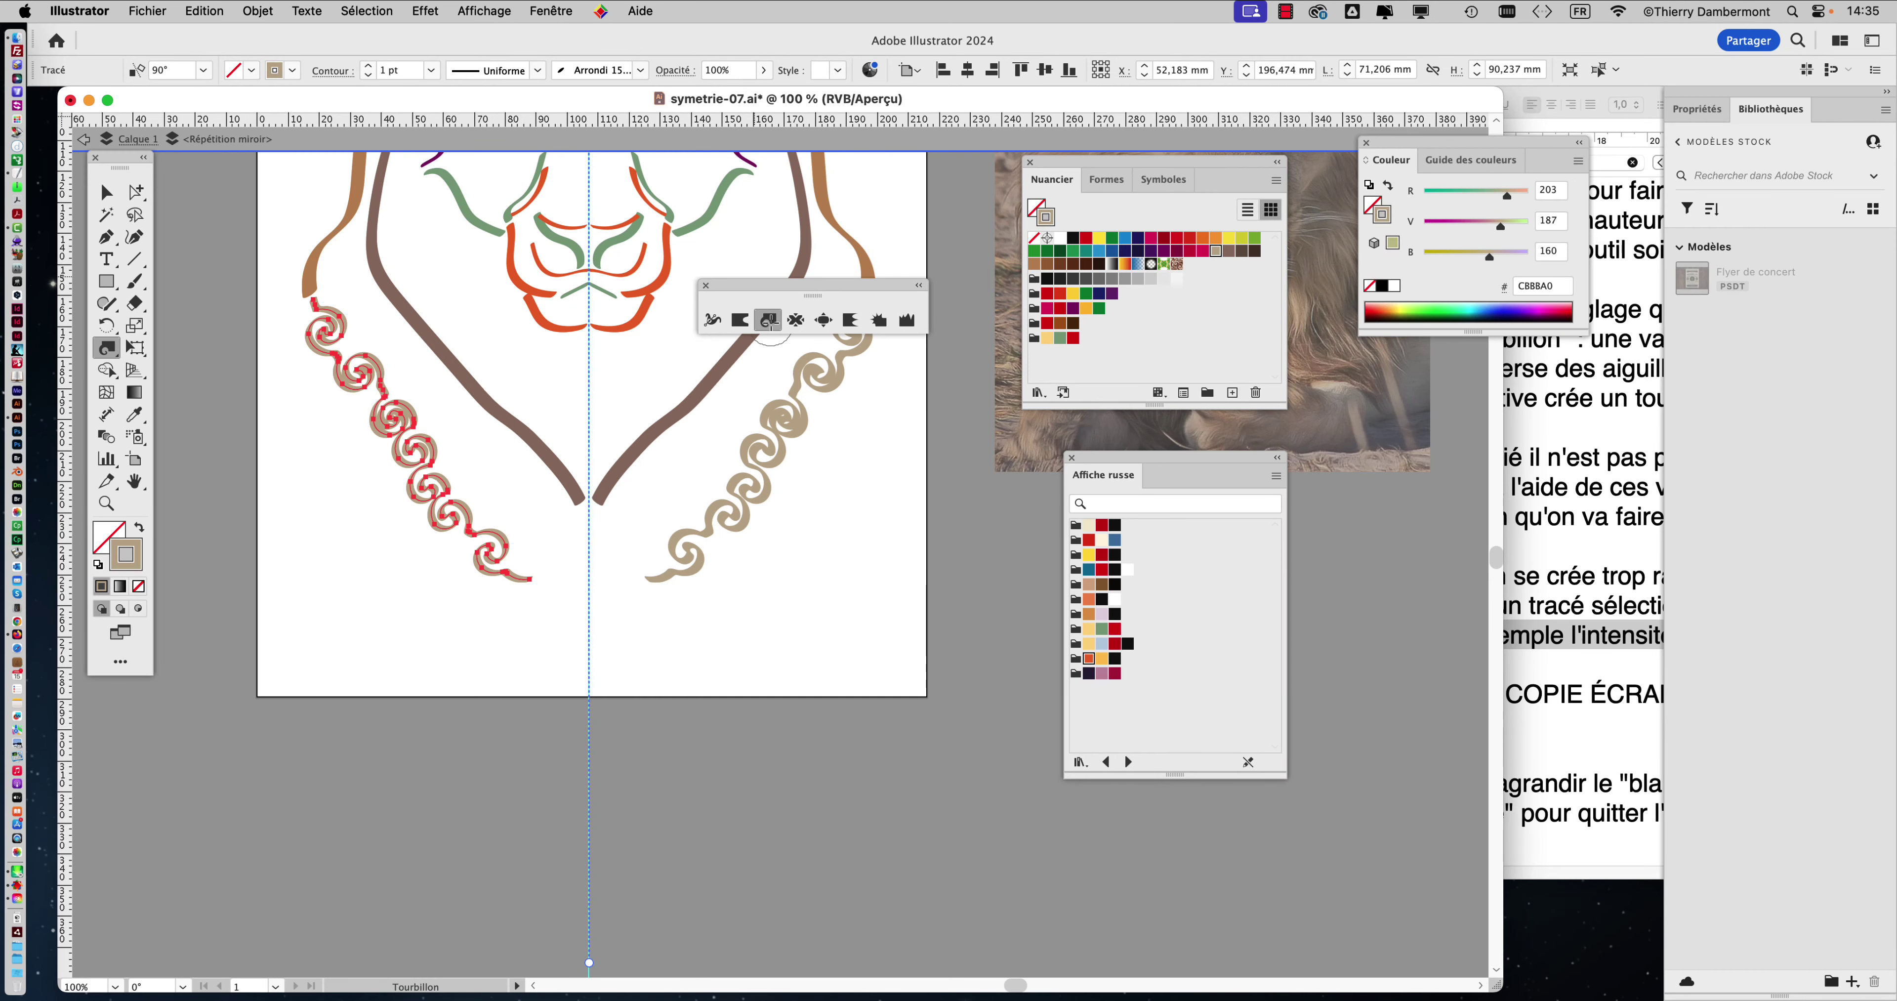
double_click(768, 321)
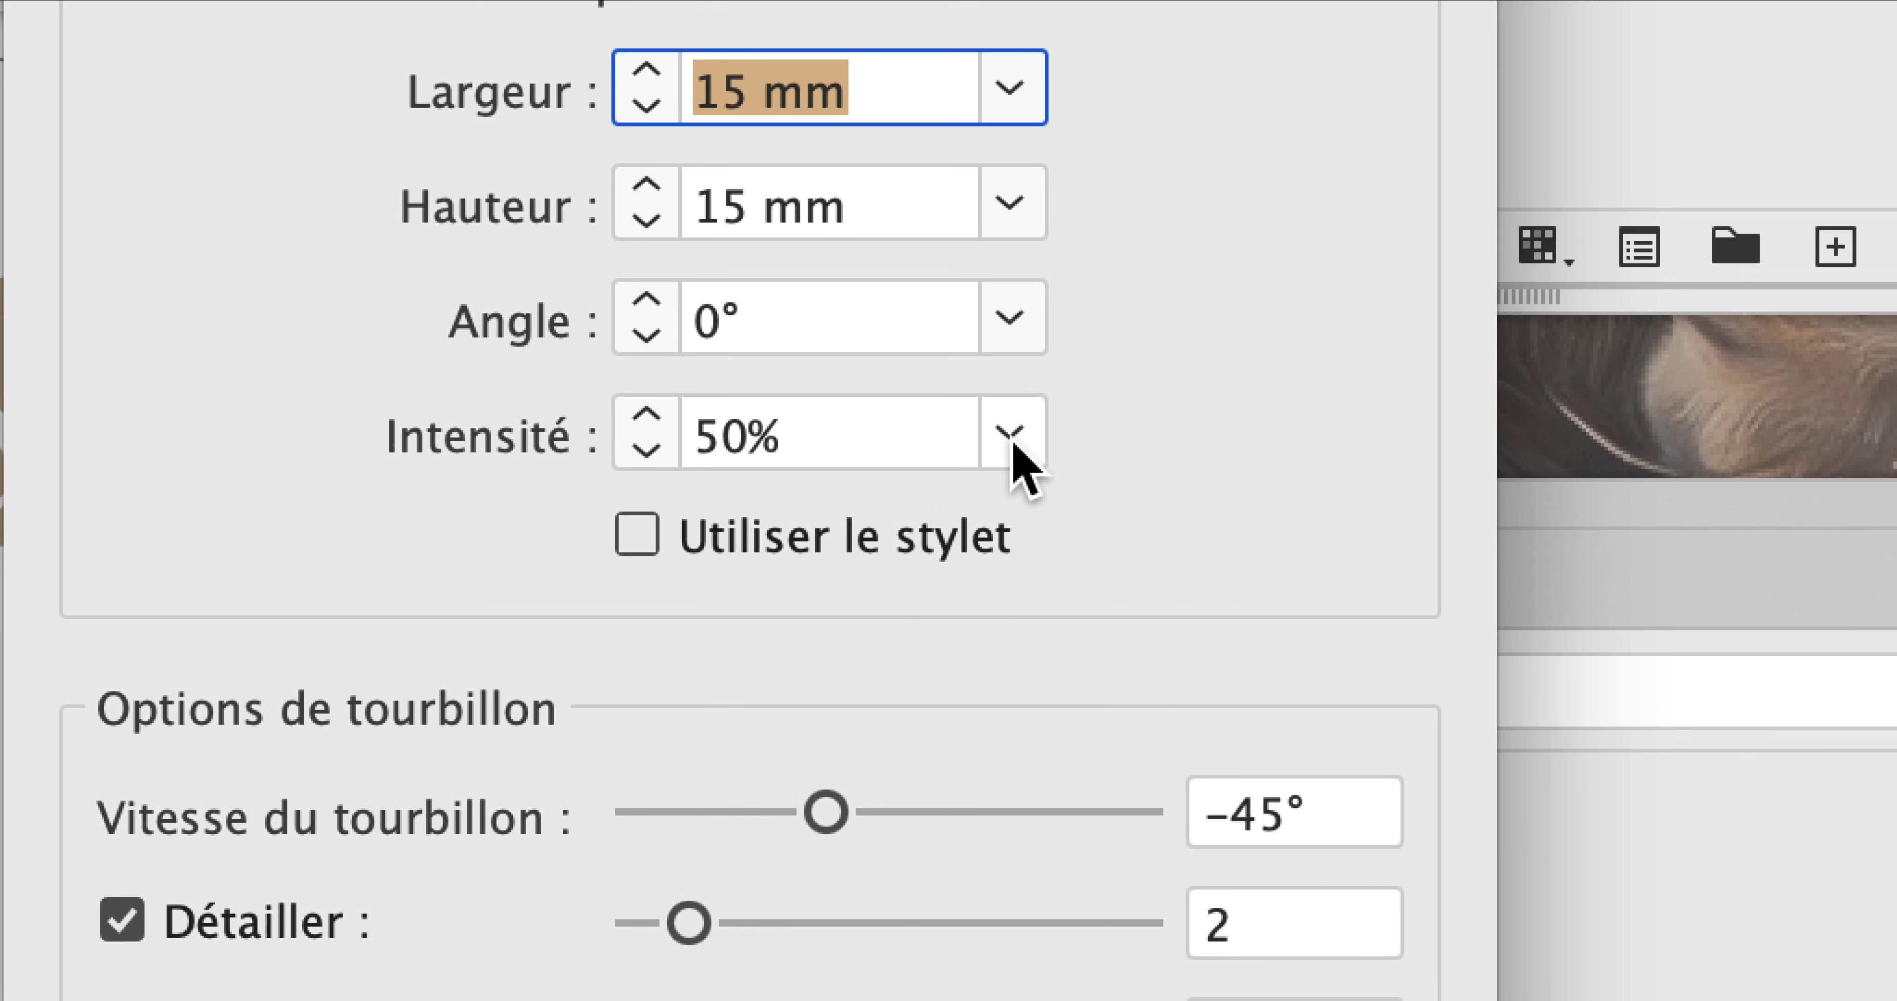
click(1204, 414)
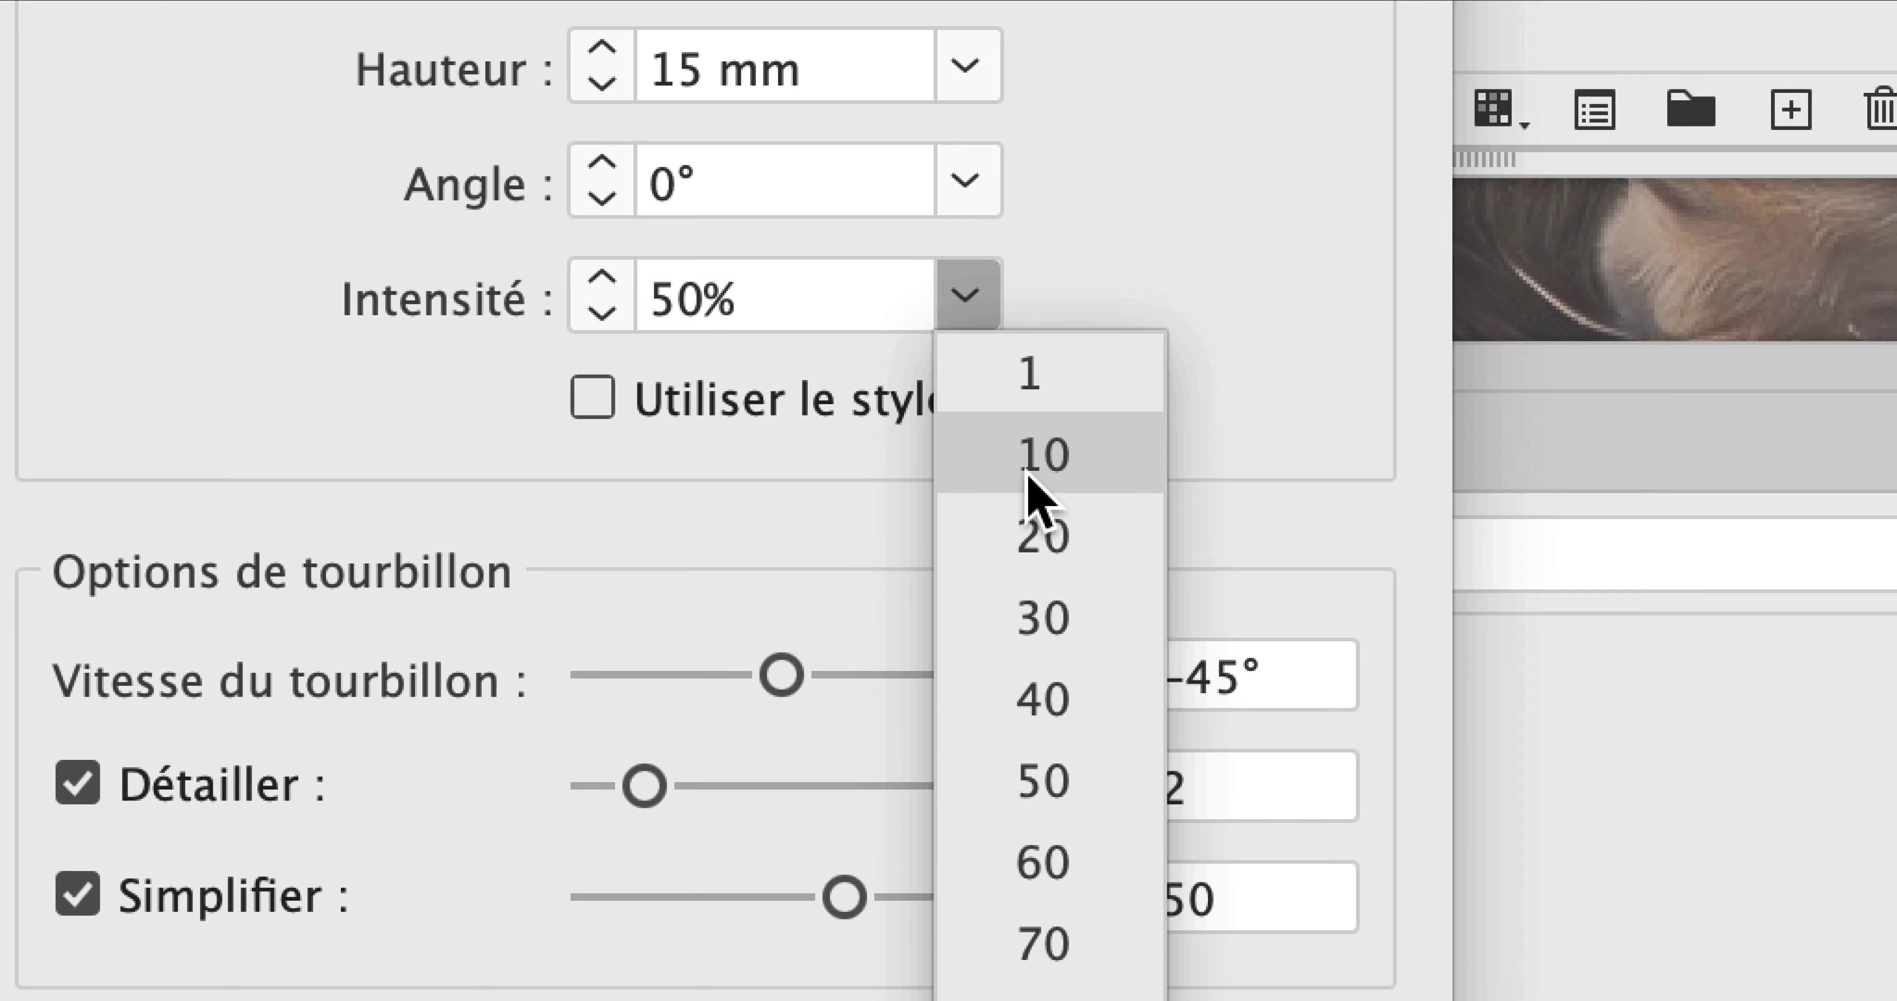
click(1029, 471)
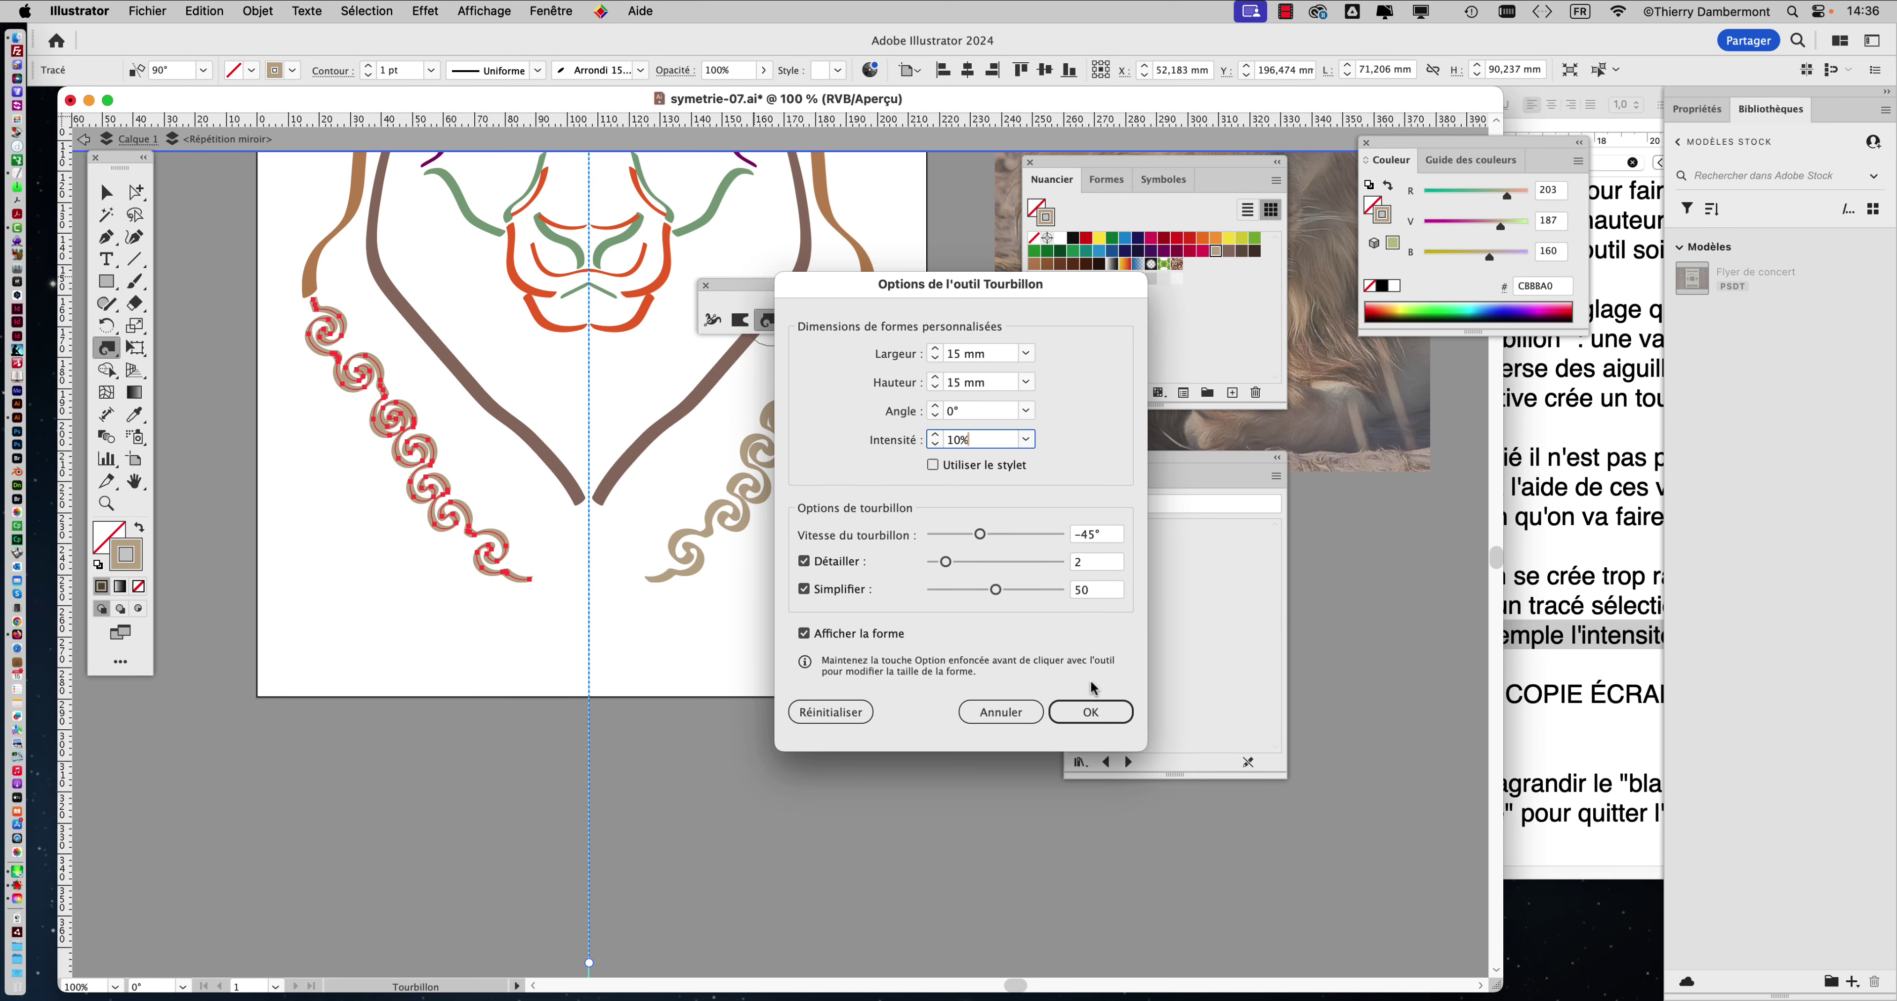
click(1090, 711)
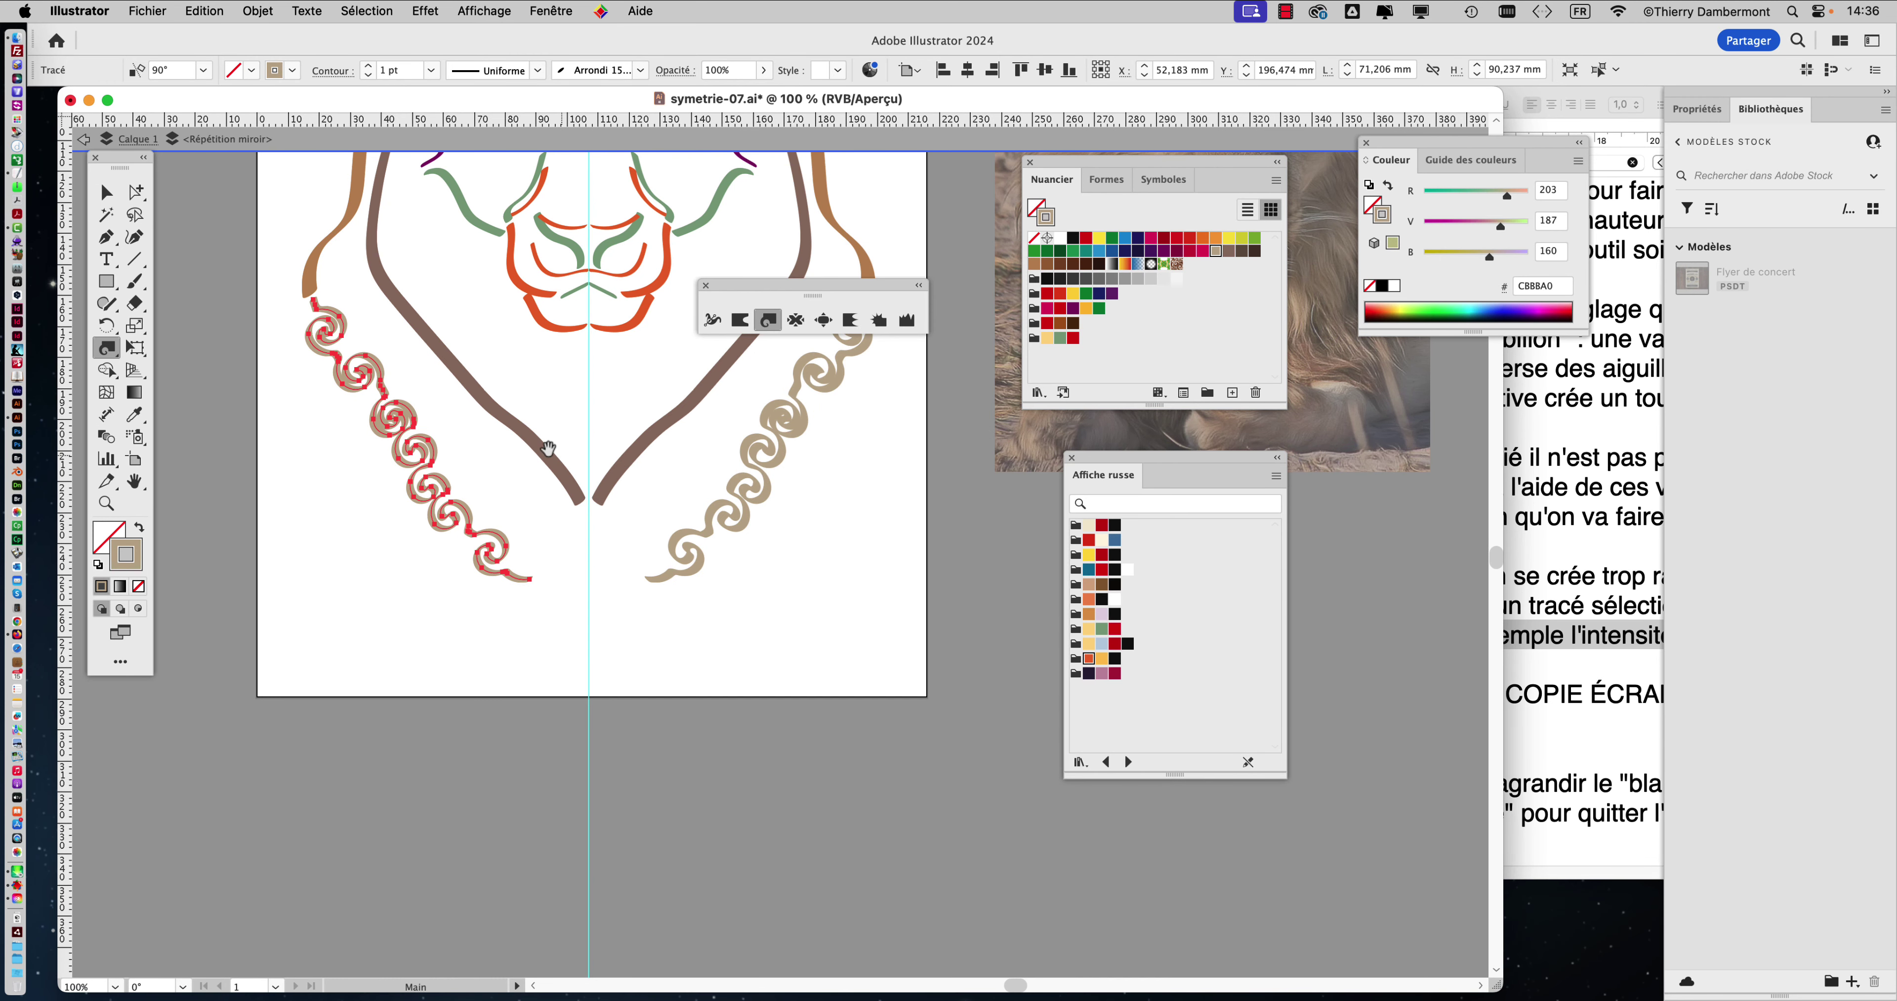
Step: Select the light-brown outer mane path above the beige spirals and add Tourbillon spirals along it down to near its lower end
scroll(515, 441, up, 3)
scroll(515, 442, left, 2)
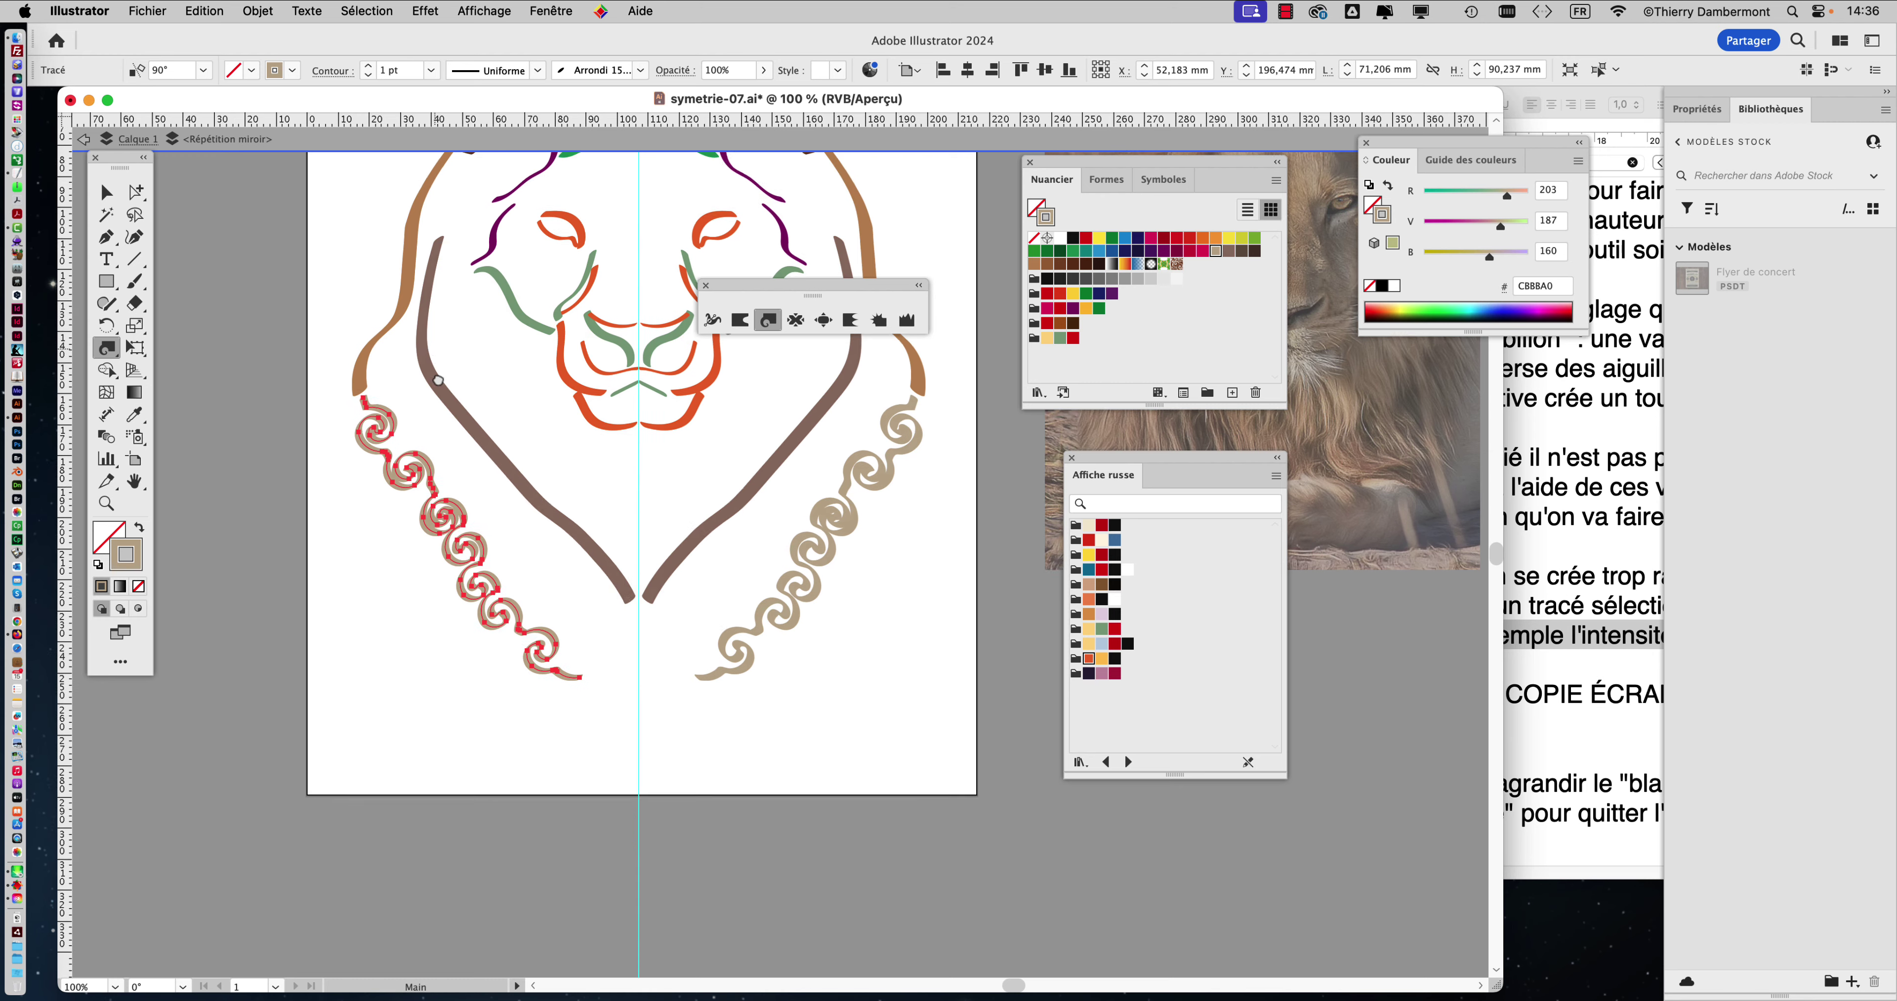
scroll(412, 434, up, 5)
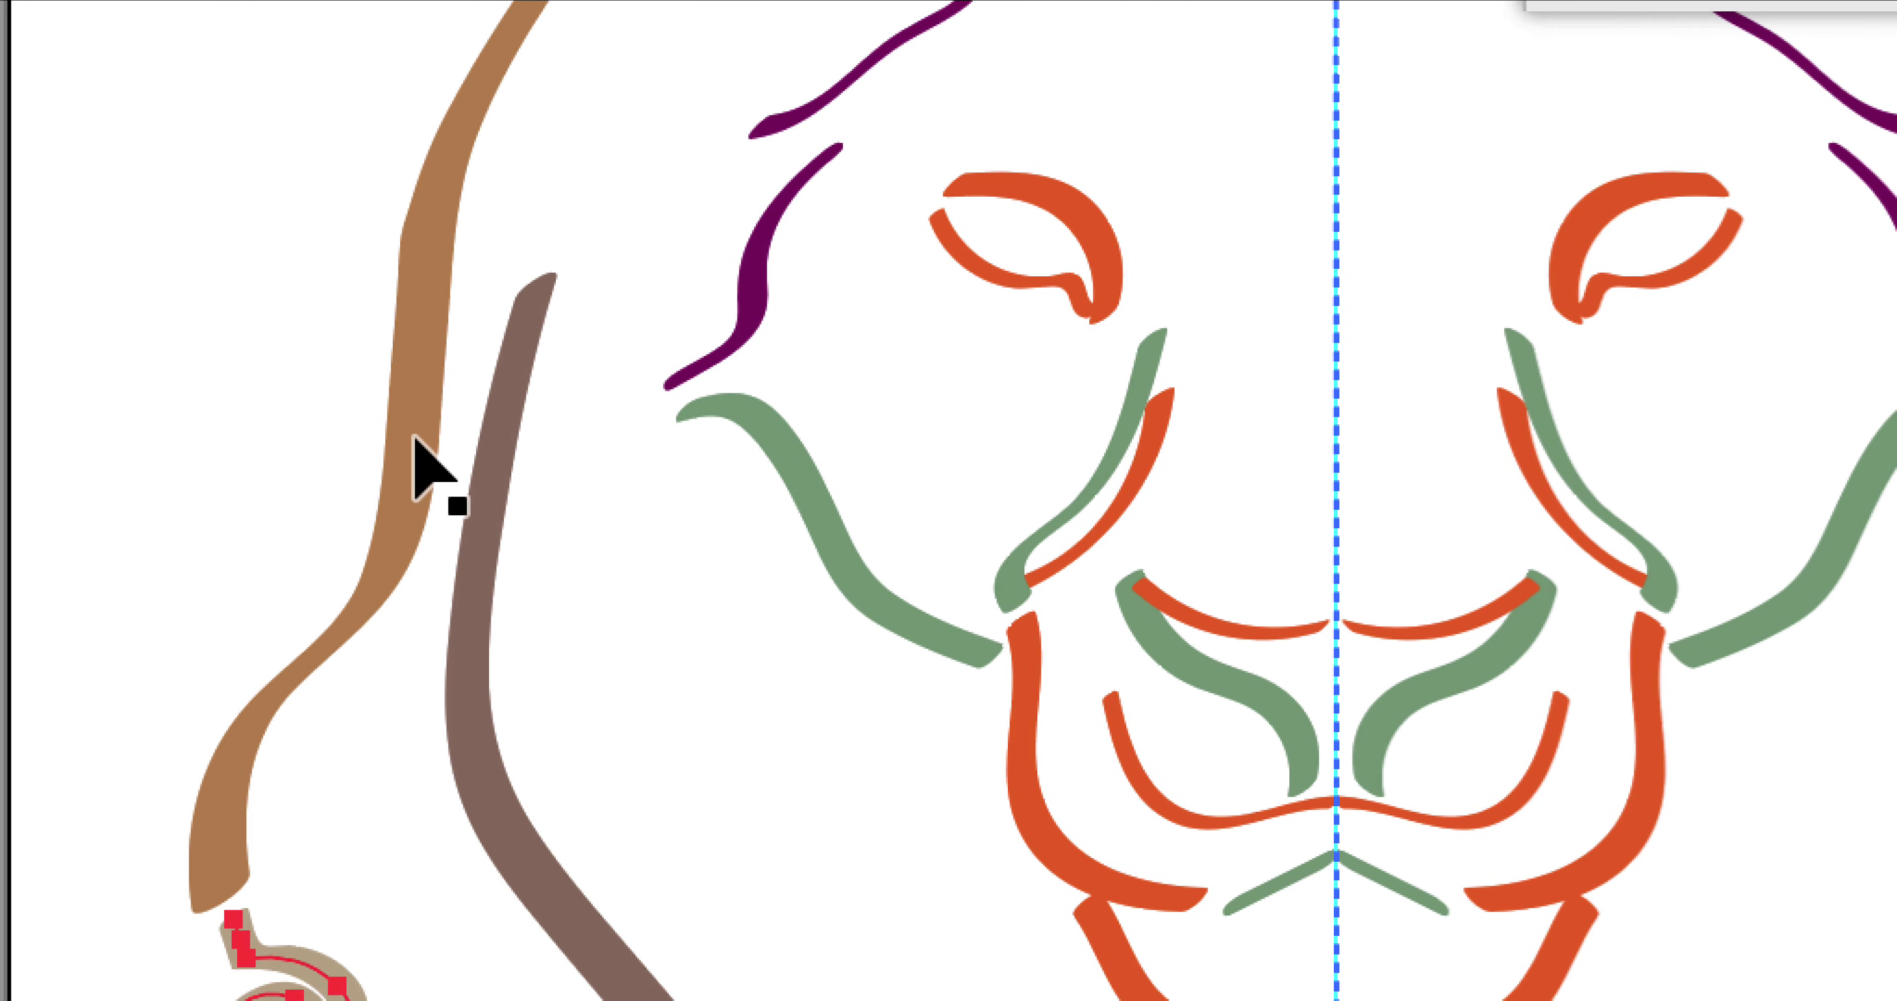
click(419, 436)
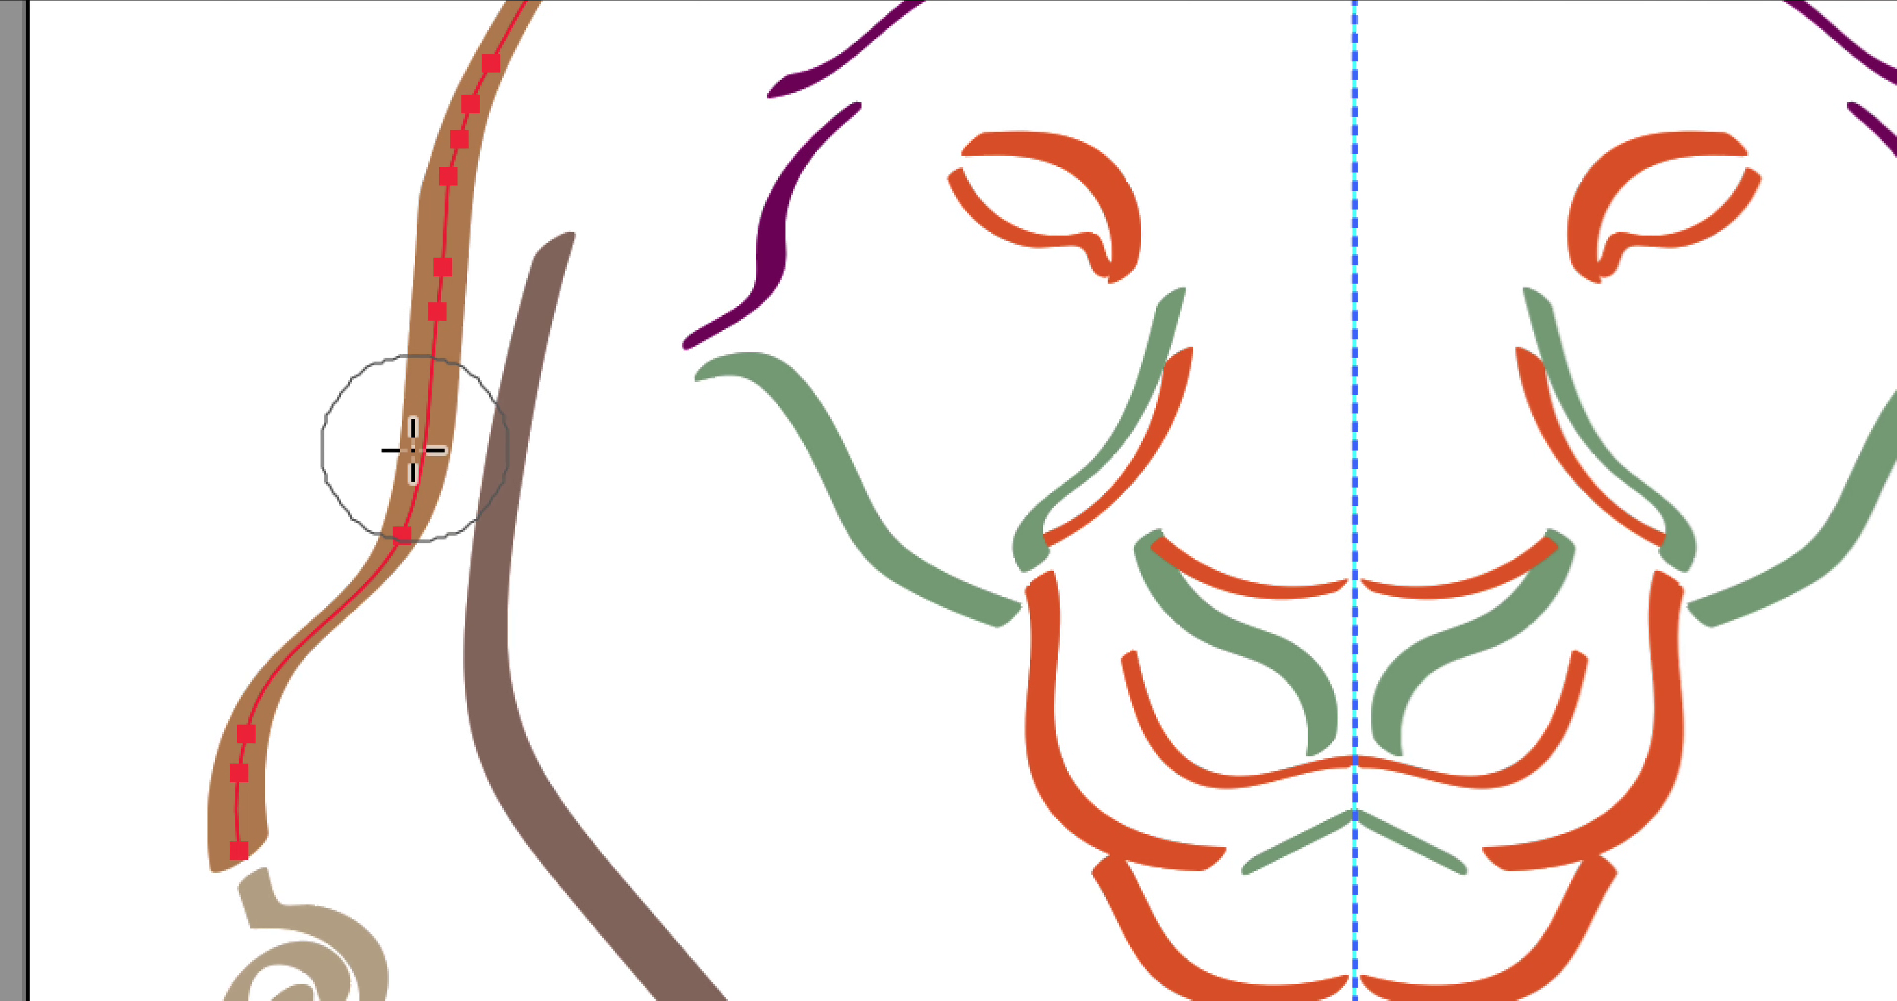
drag(428, 379, 424, 365)
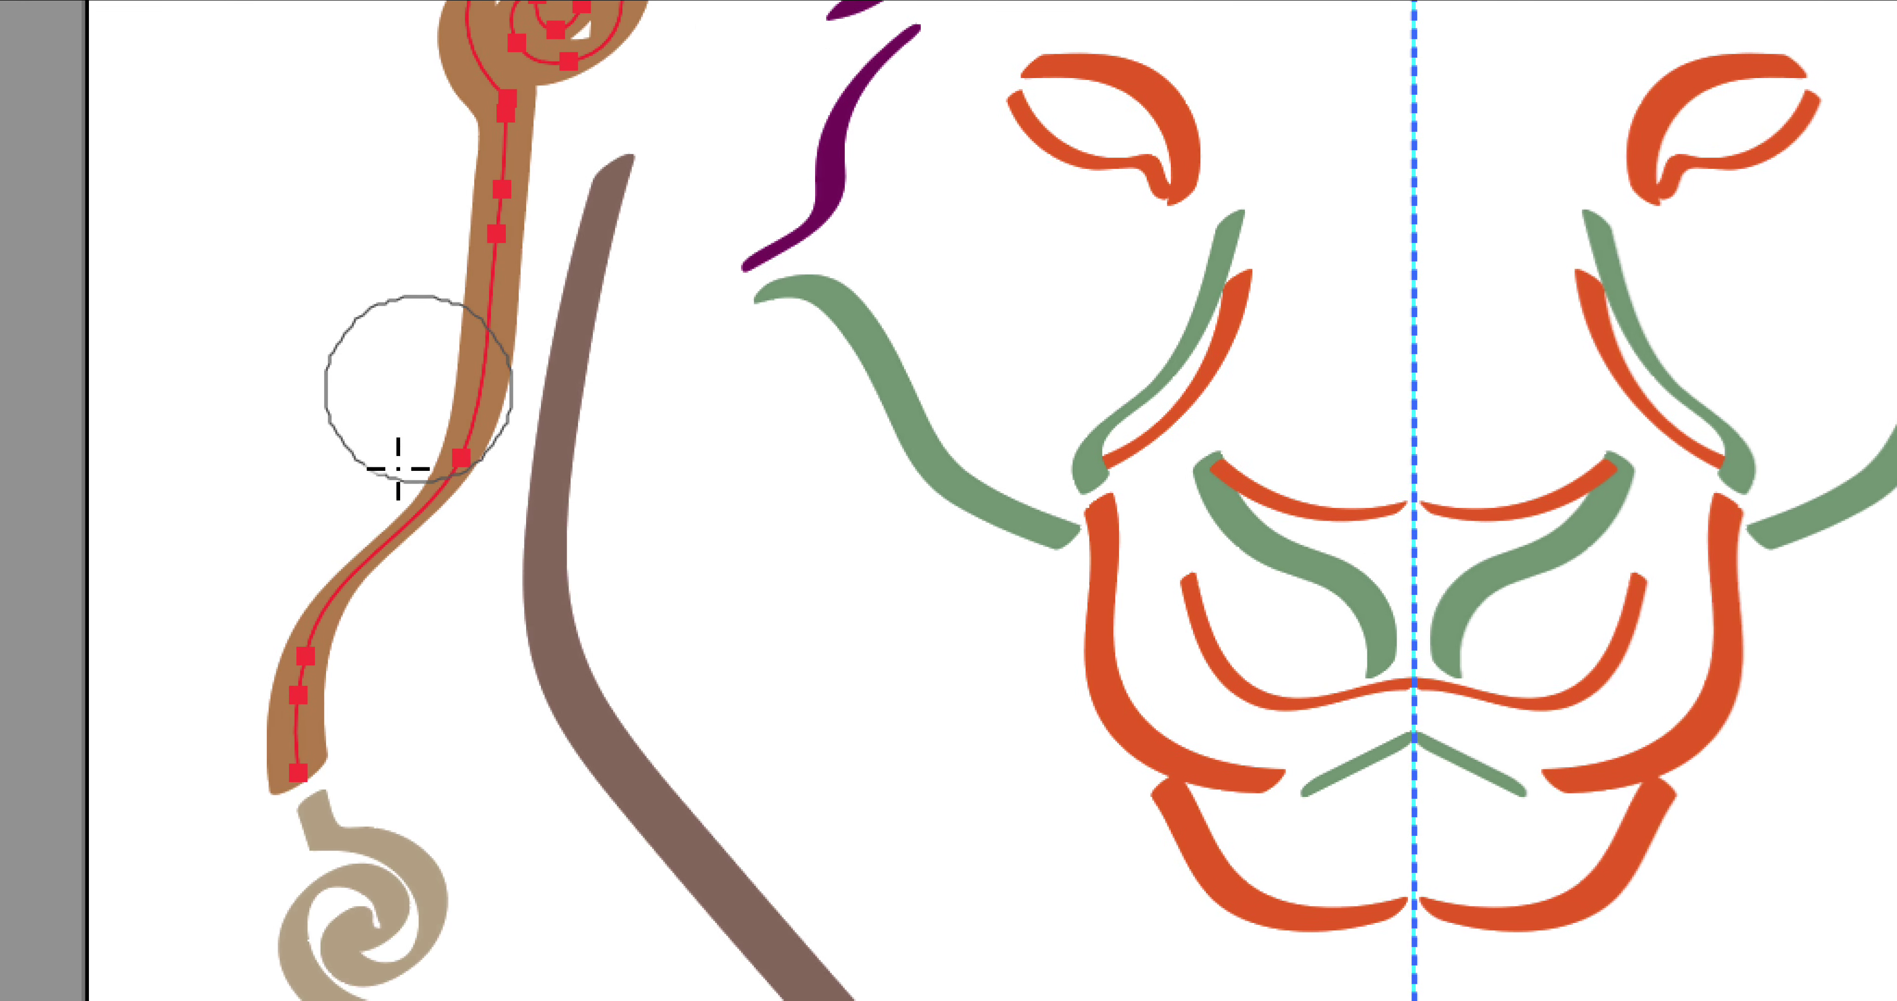
drag(257, 915, 256, 916)
drag(394, 483, 391, 479)
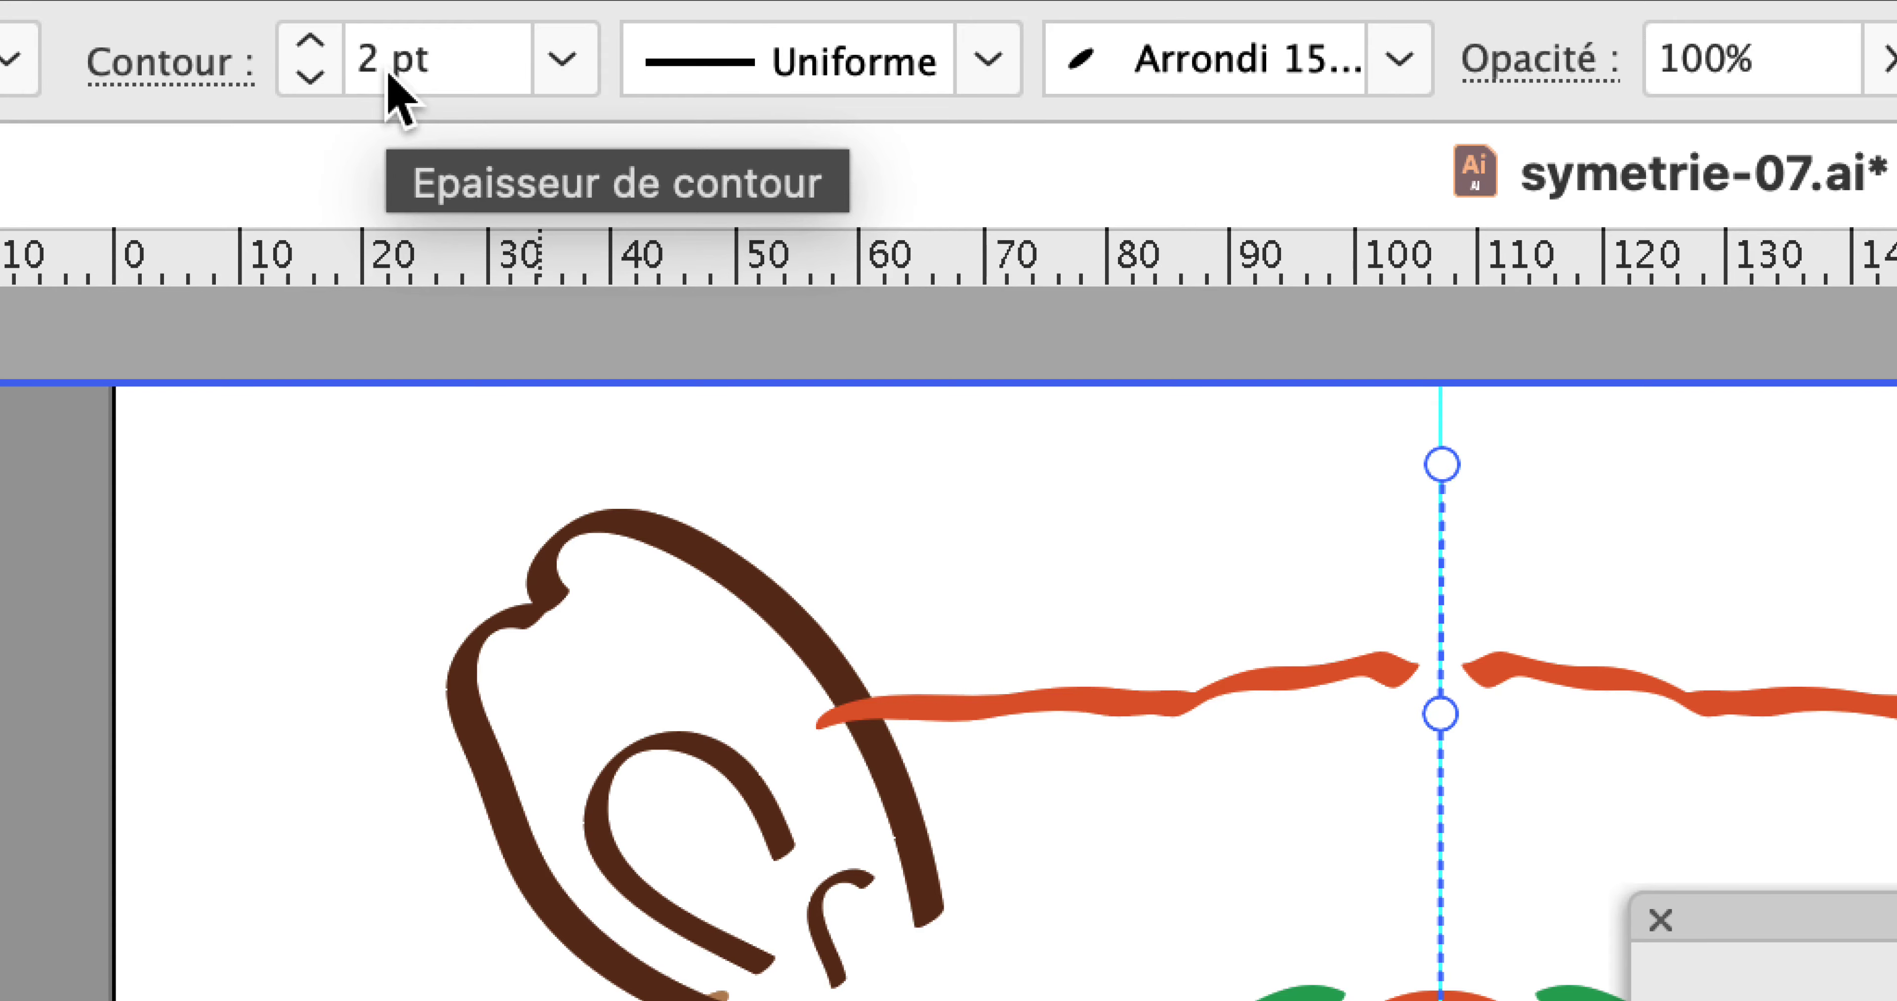
Step: Reduce the stroke weight of the light-brown mane path, adjust the stroke weight of the beige spiral path, and deselect it
click(562, 59)
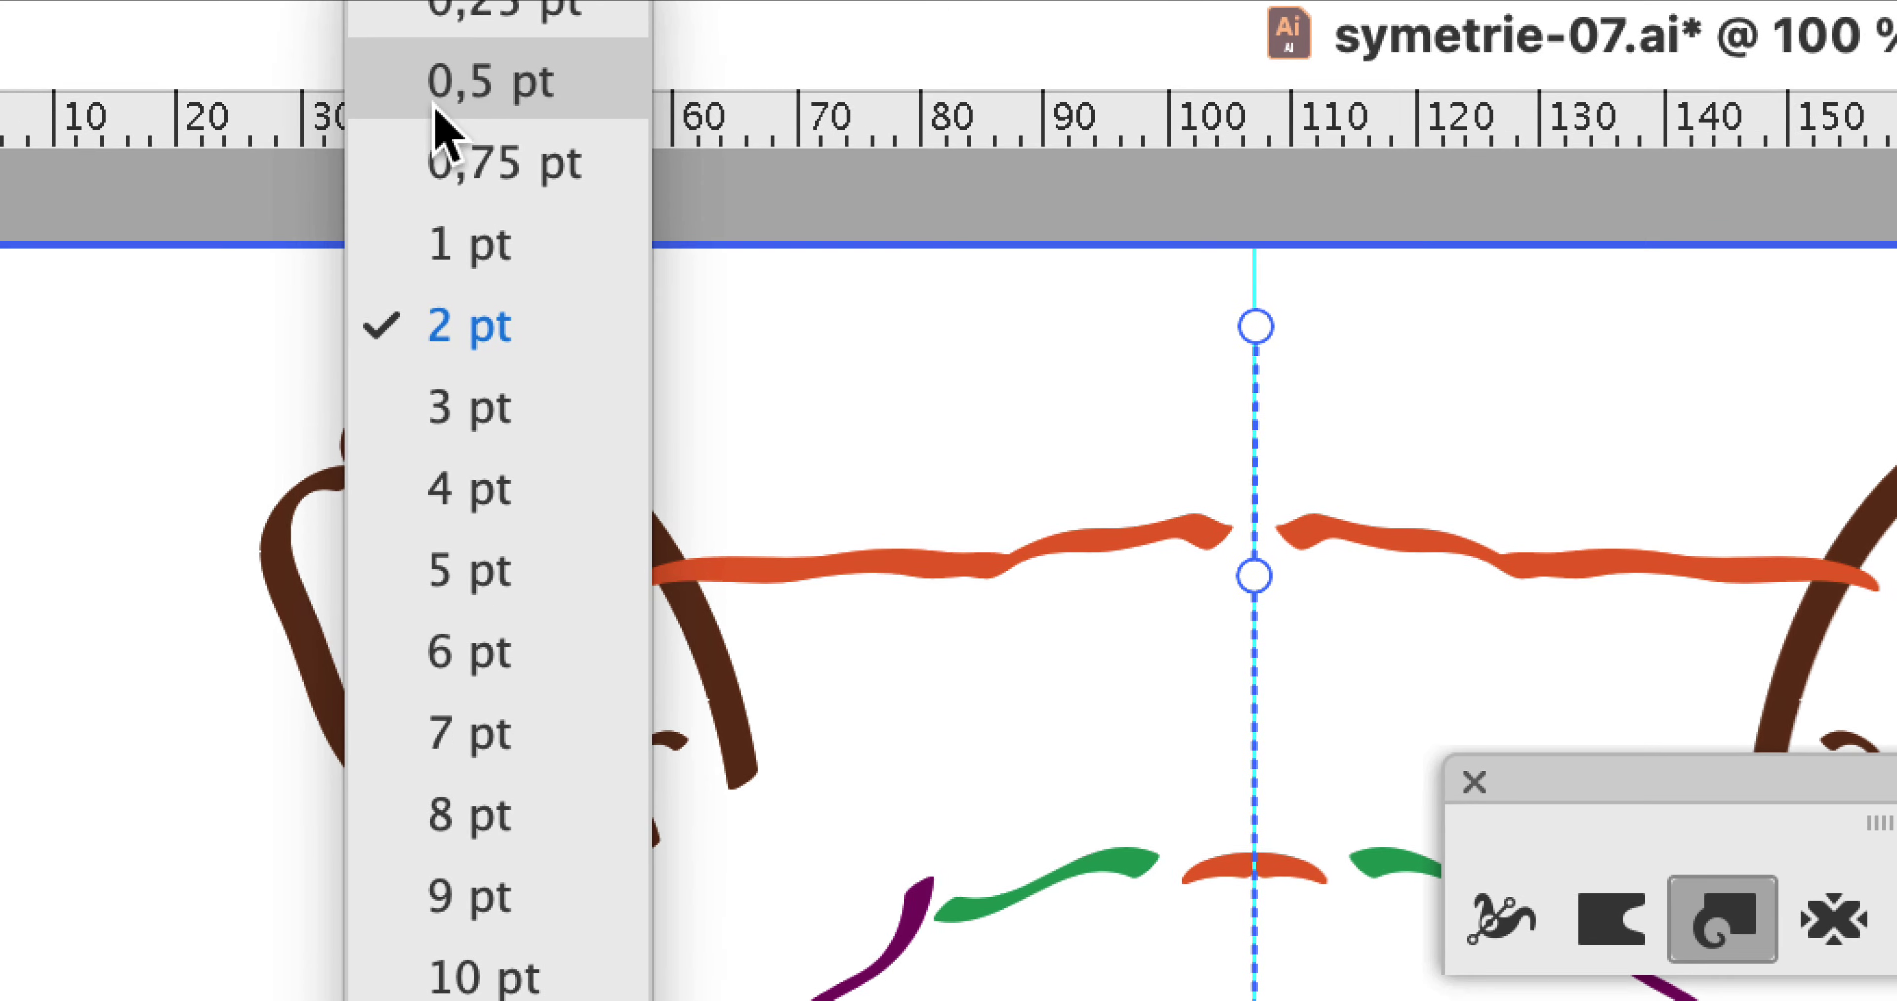
click(450, 171)
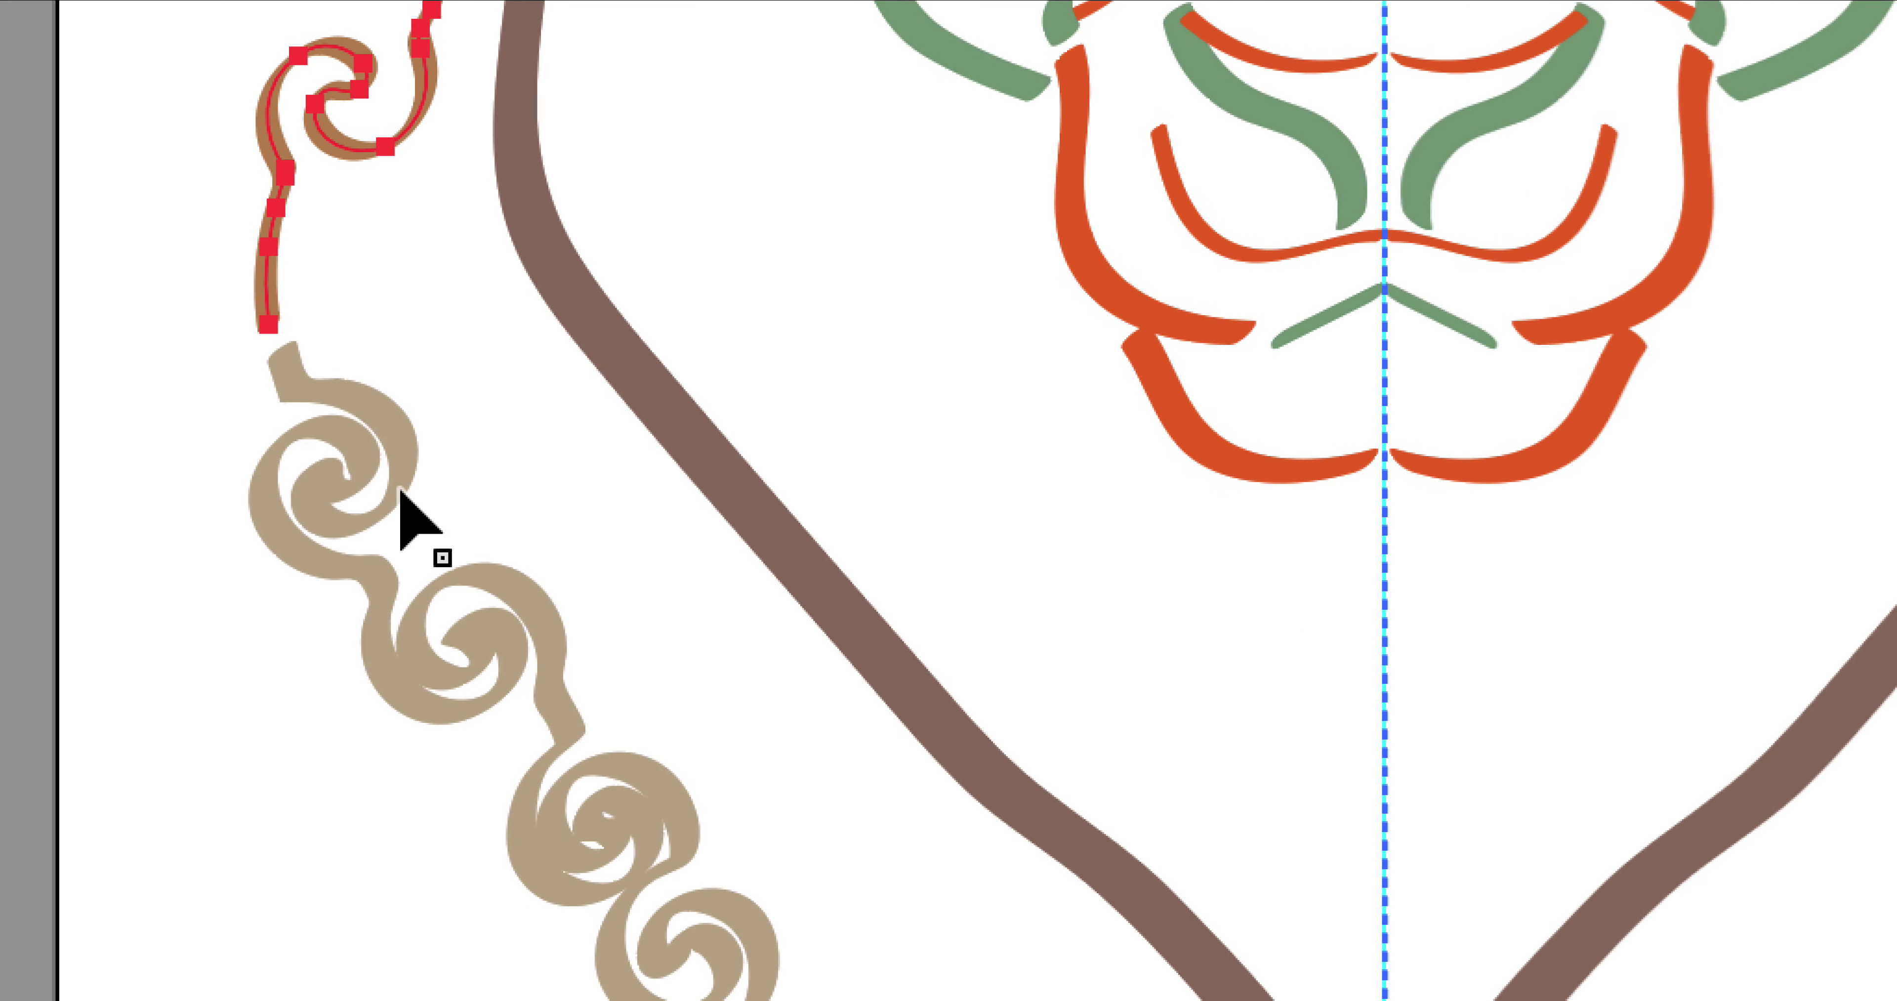
ctrl+click(402, 499)
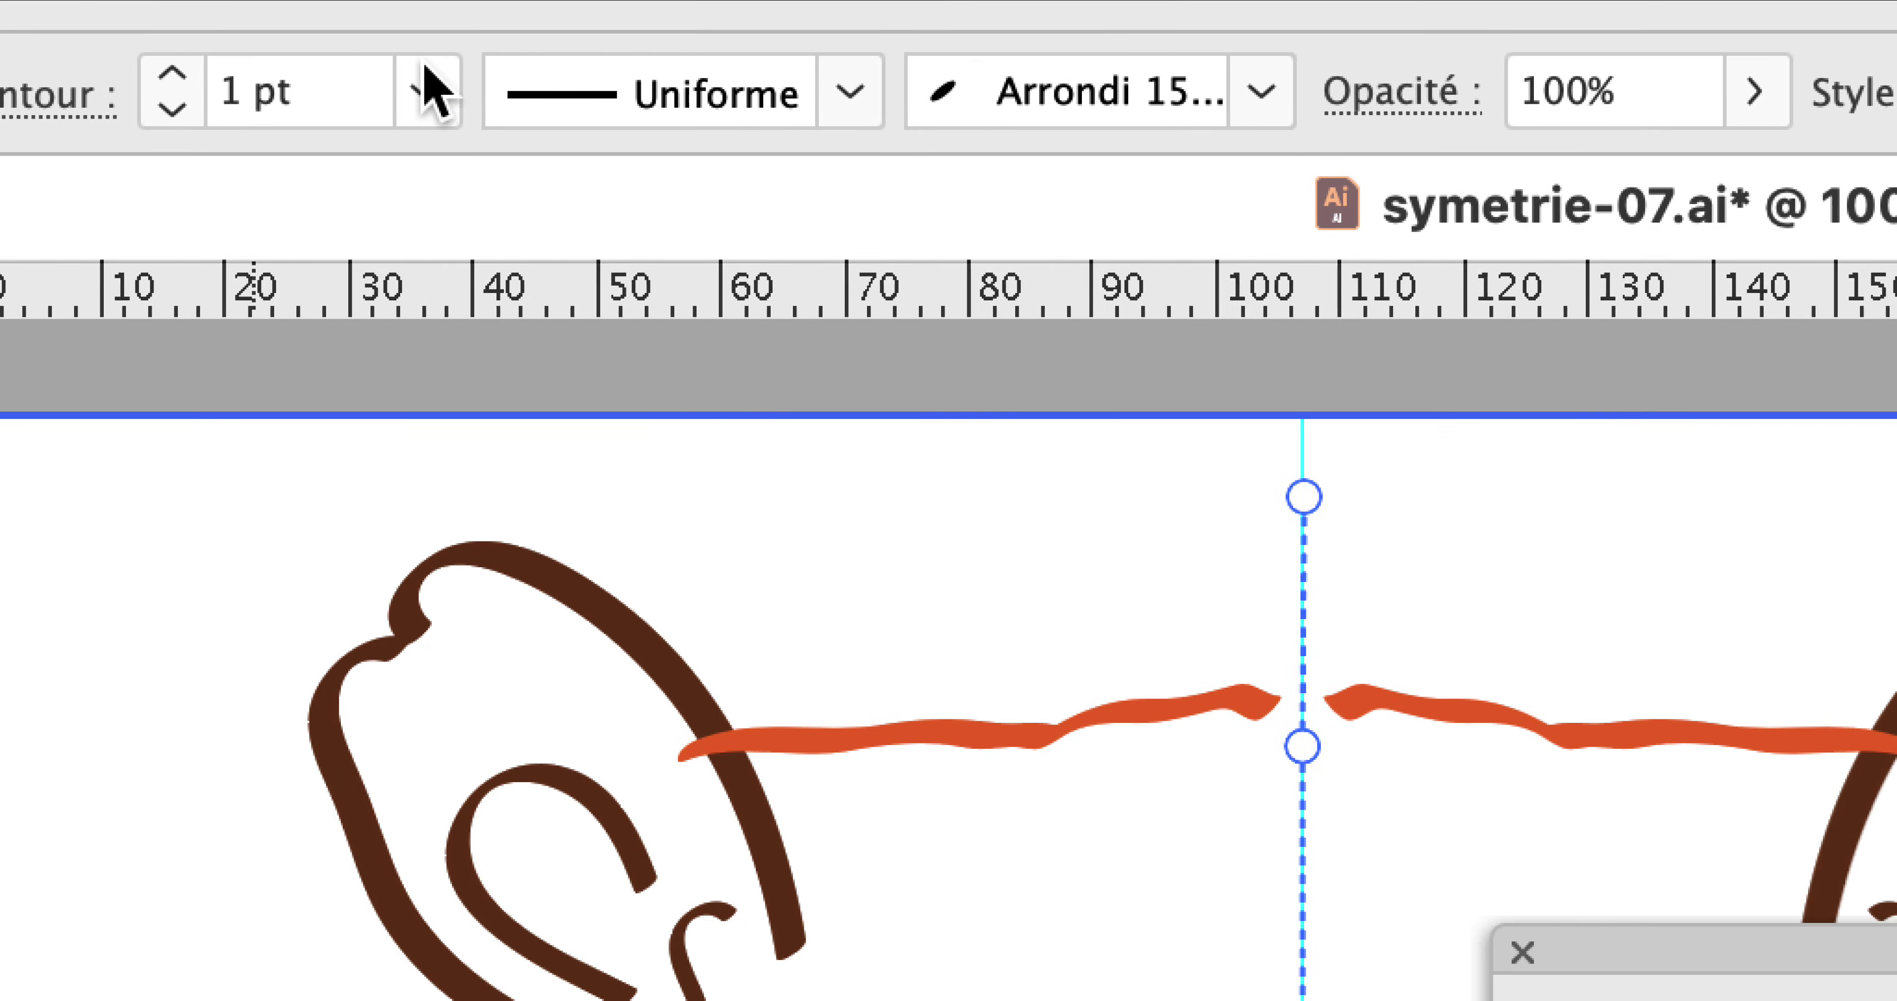
click(424, 85)
click(515, 259)
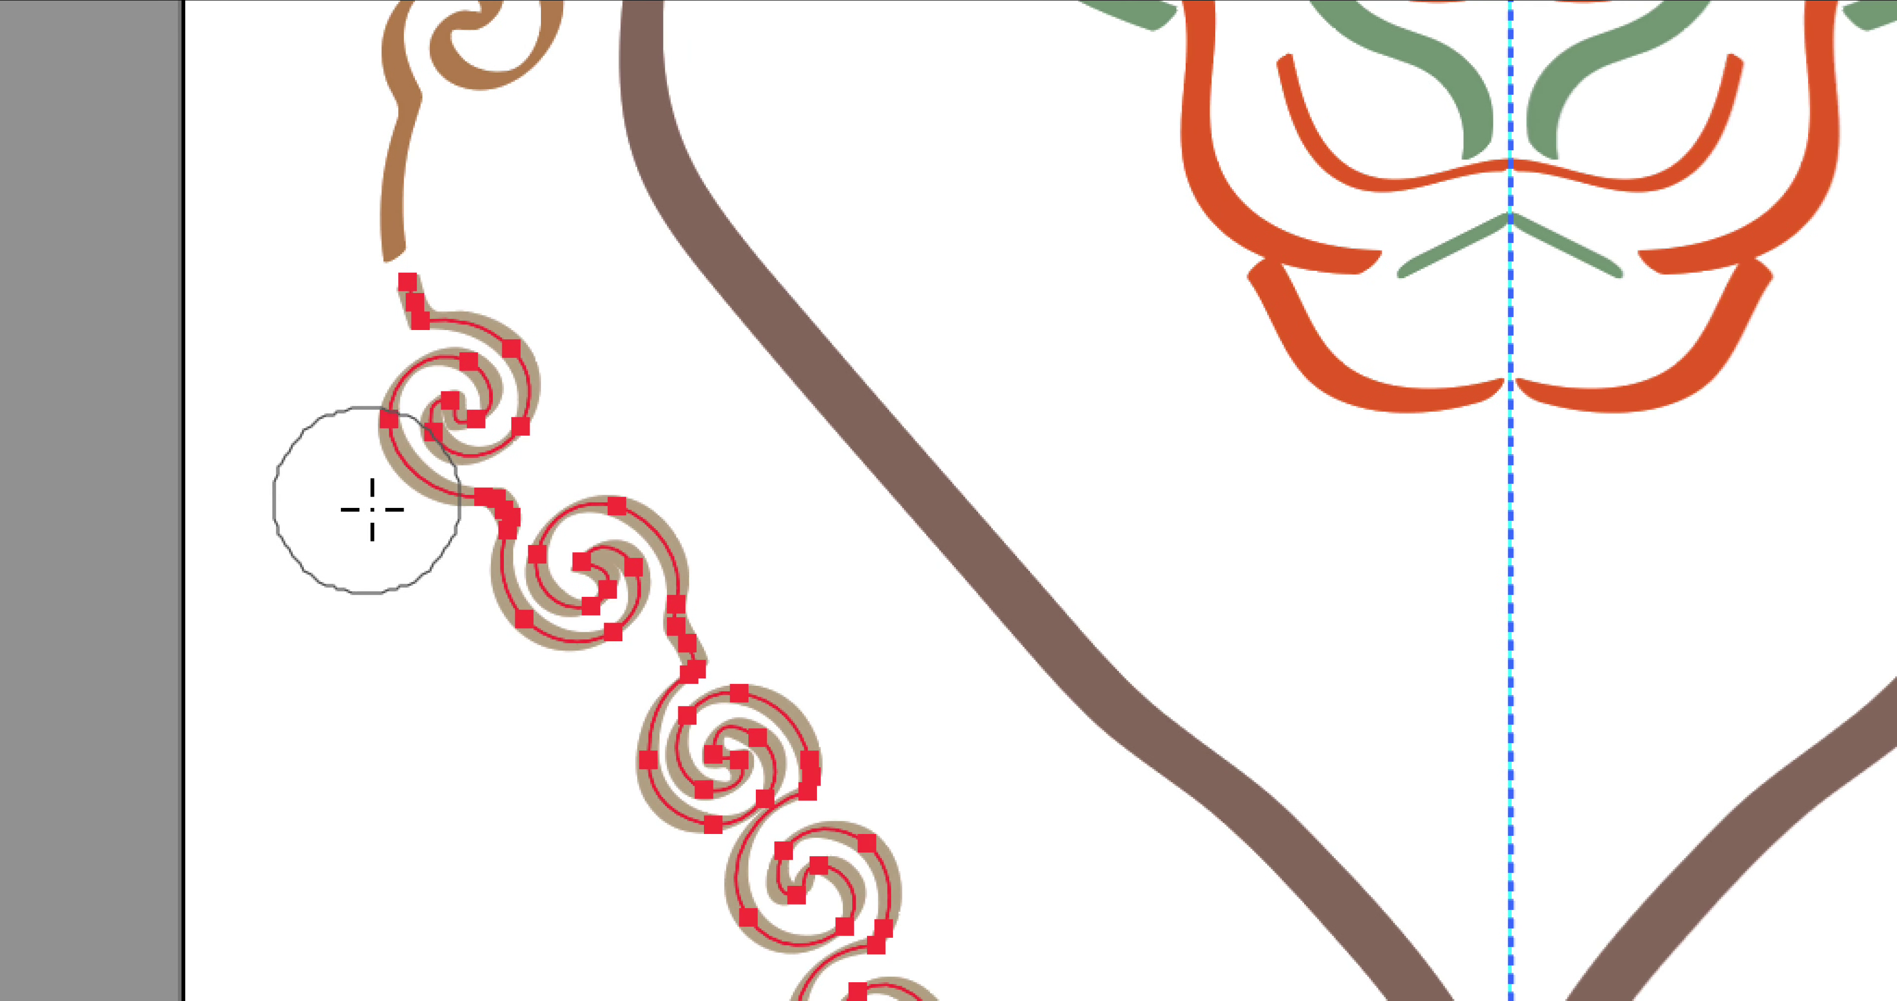
ctrl+click(349, 509)
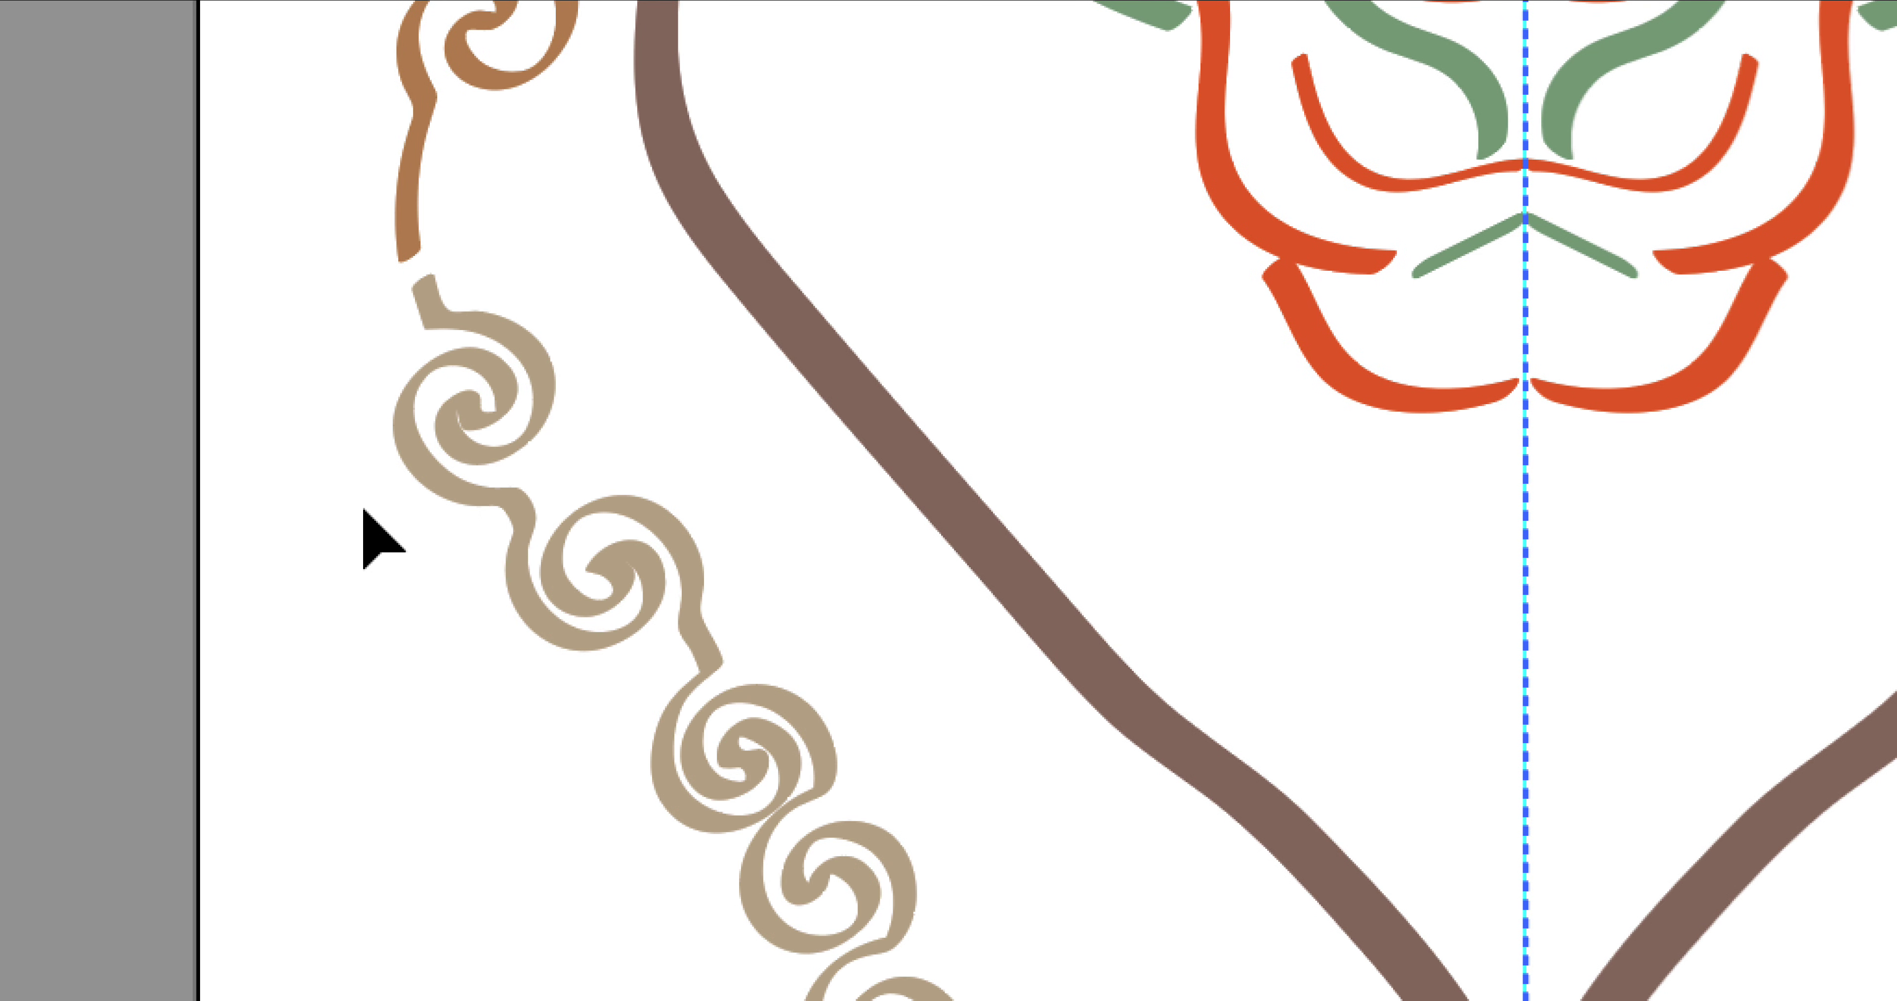